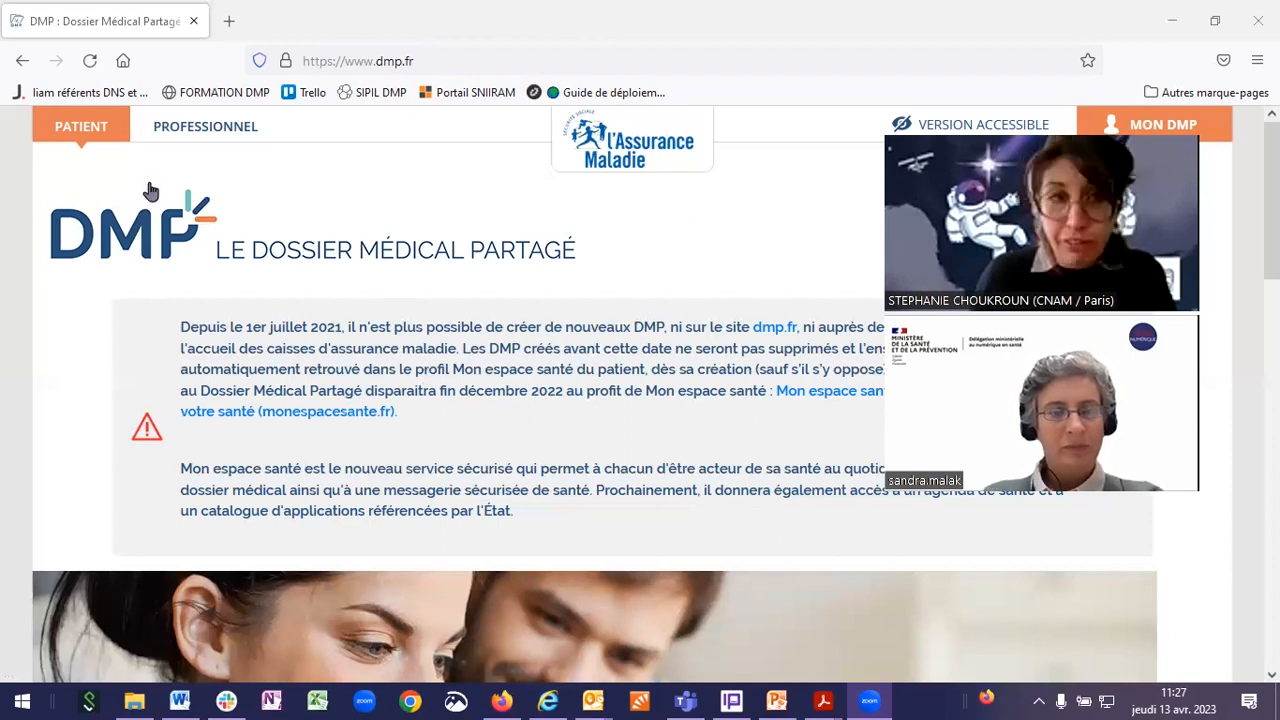
Step: In the PROFESSIONNEL section, reveal the CPS card / Pro Santé Connect login options and choose CPS card sign-in
left_click(199, 133)
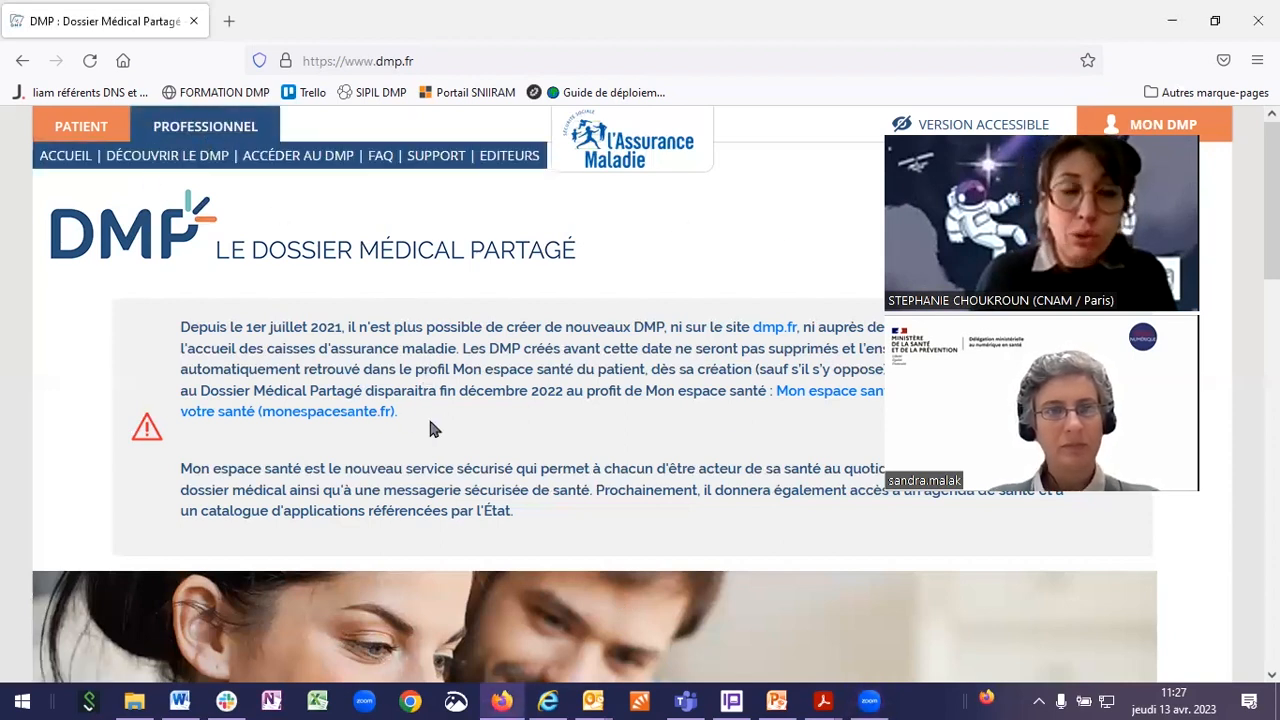
left_click(283, 165)
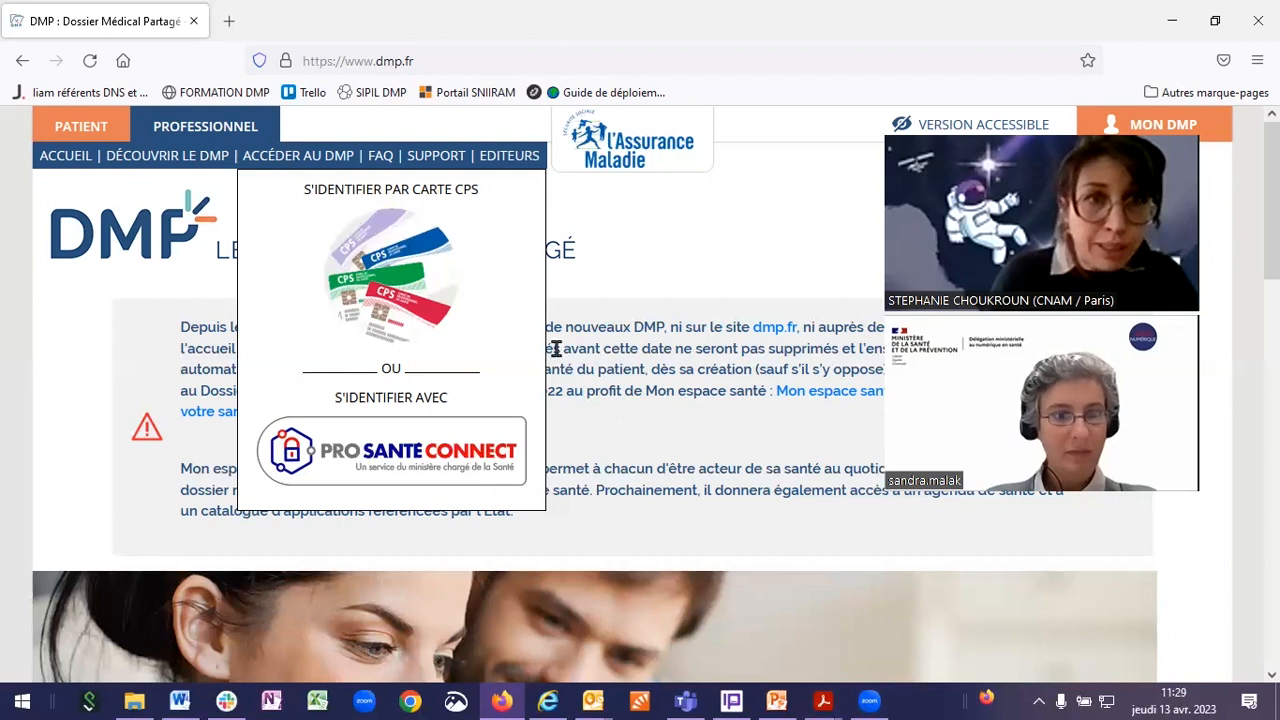
left_click(216, 92)
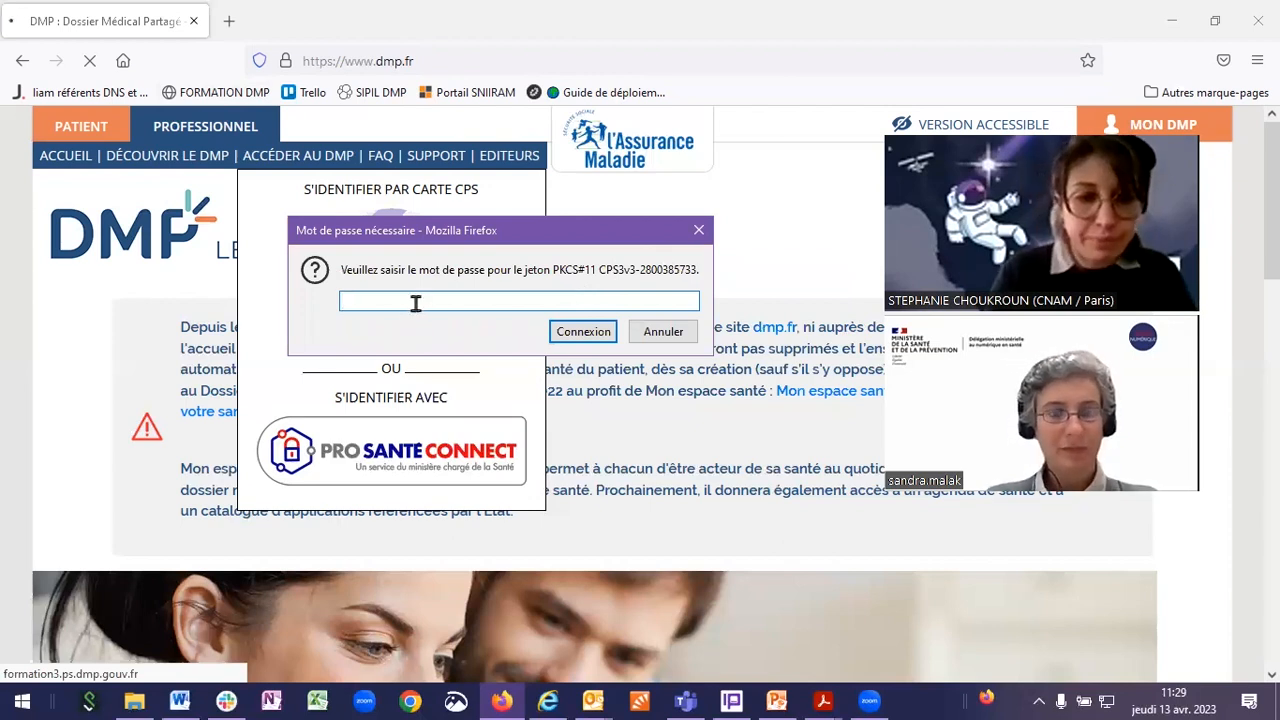
Step: Enter the CPS card PIN in the password prompt and confirm it
type("••••••••")
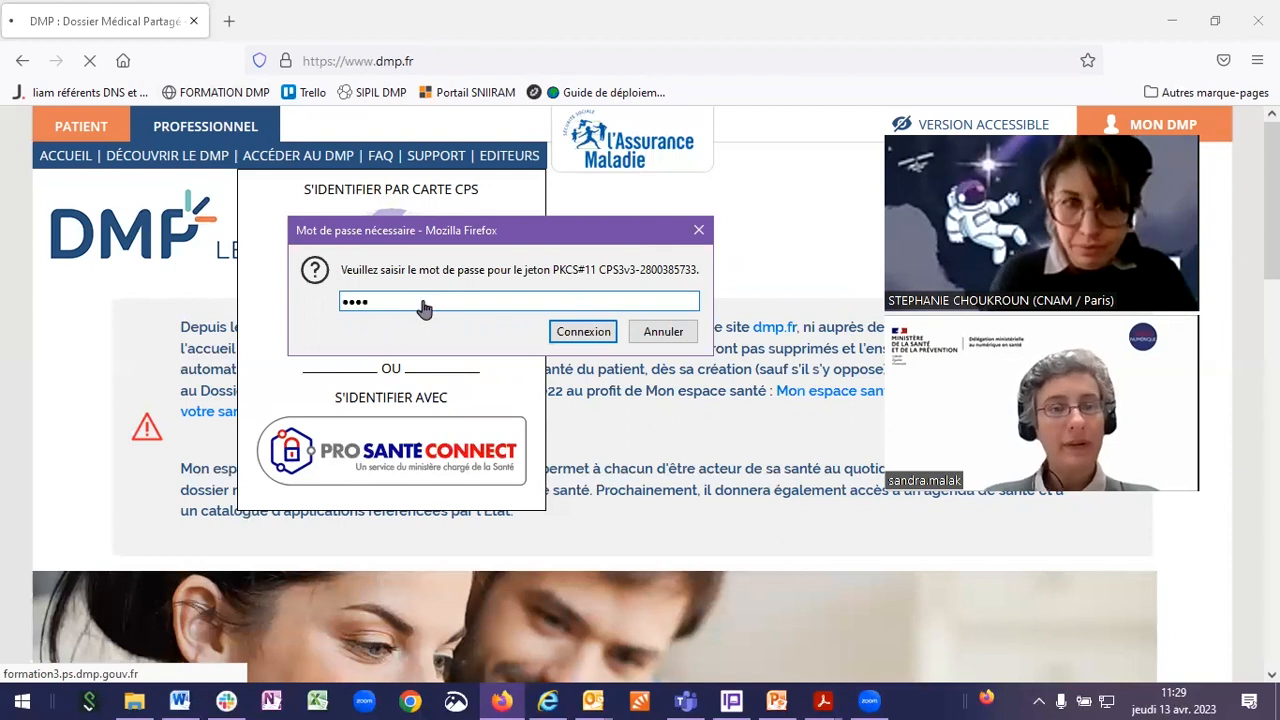
key("Return")
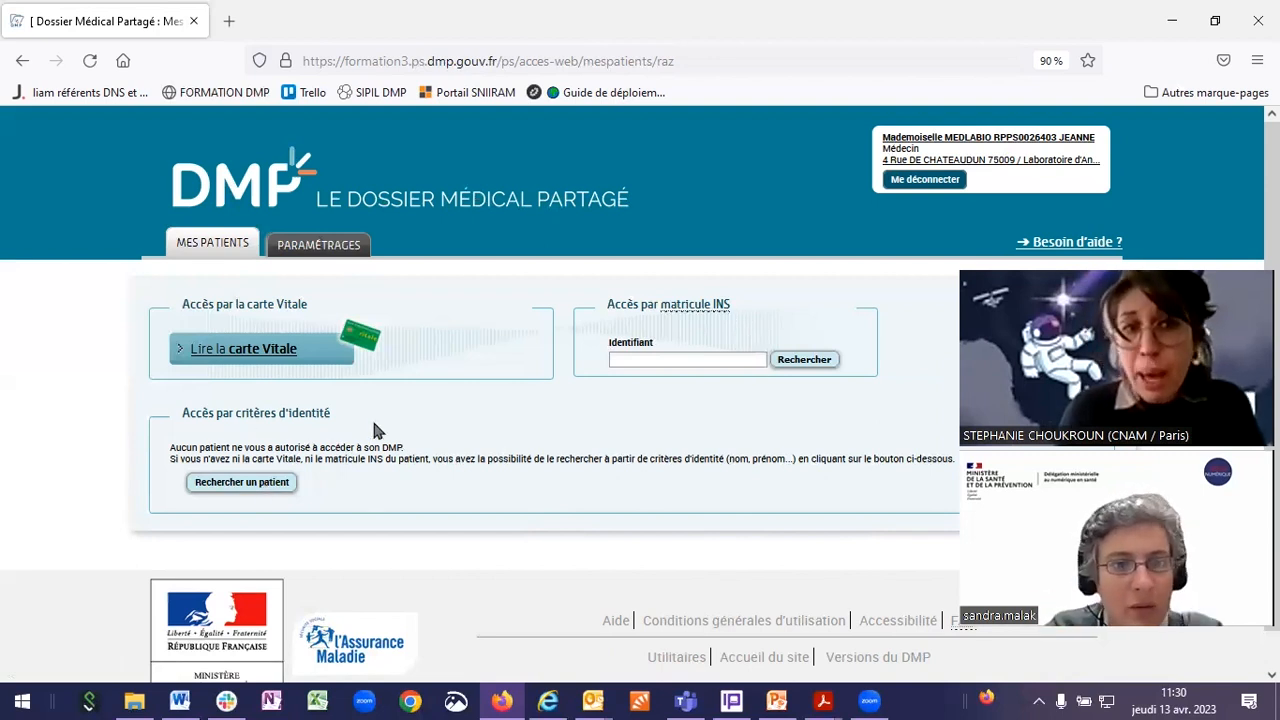
Step: Open the 'Rechercher un patient' search under Accès par critères d'identité
left_click(276, 488)
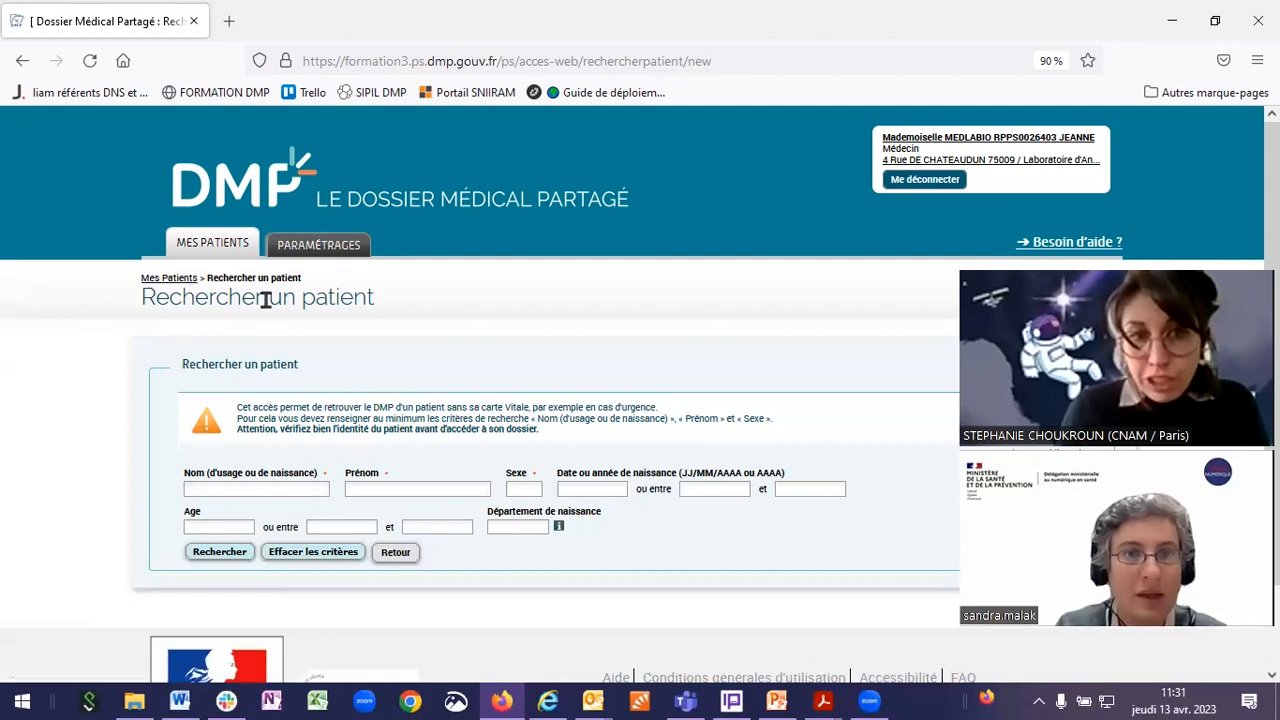
Step: Abandon the name search with 'Effacer les critères' and return to Mes patients
left_click(306, 489)
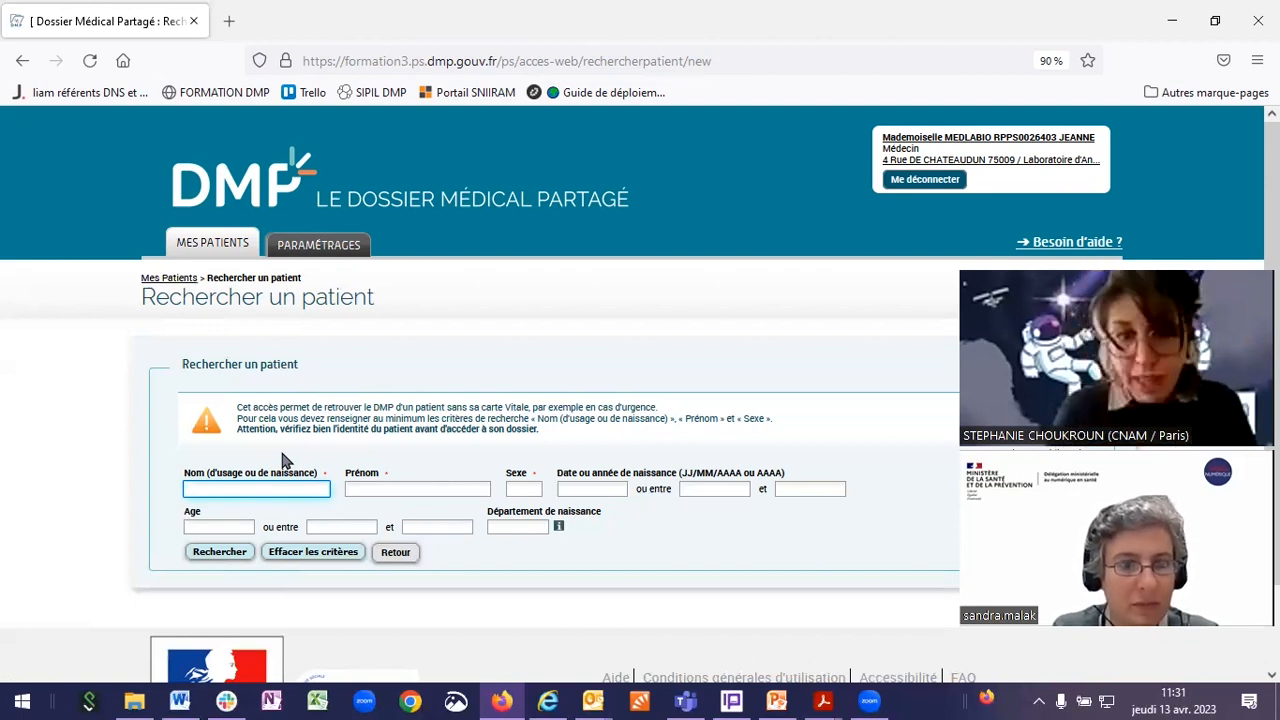
left_click(574, 438)
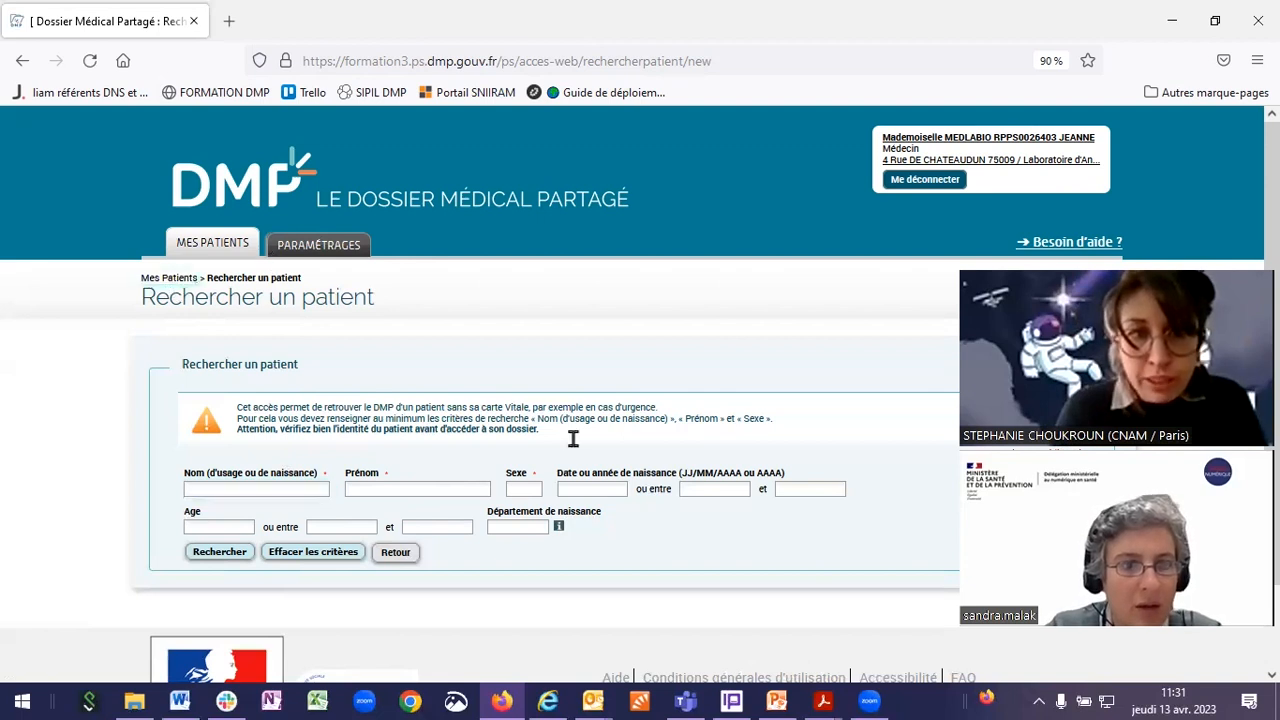
left_click(313, 553)
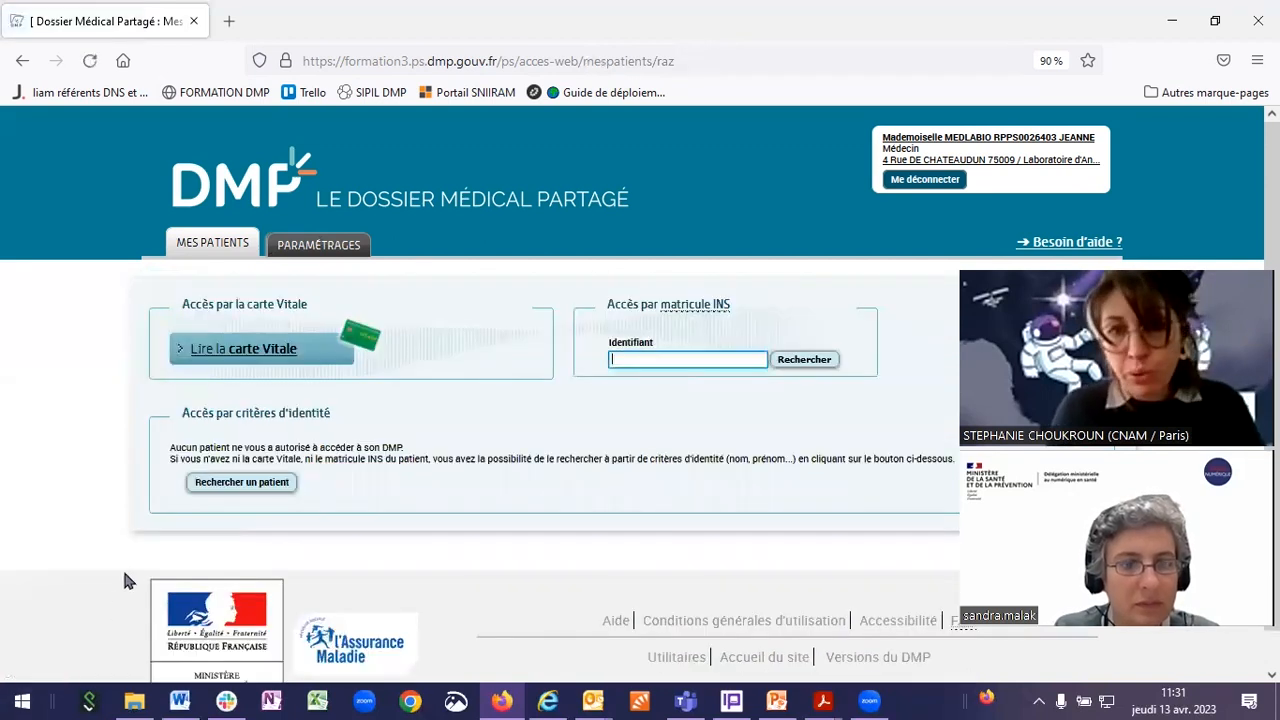
Step: Search for the patient using the saved INS matricule identifier
left_click(687, 359)
left_click(720, 378)
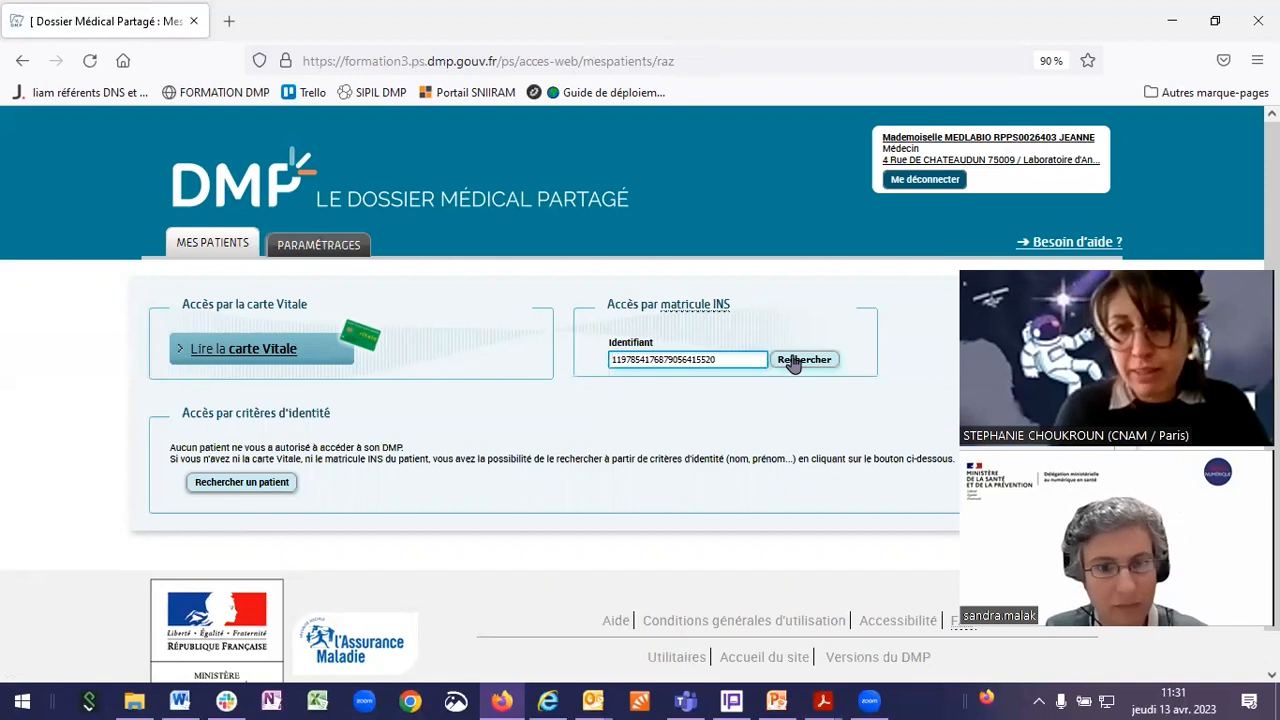
left_click(793, 360)
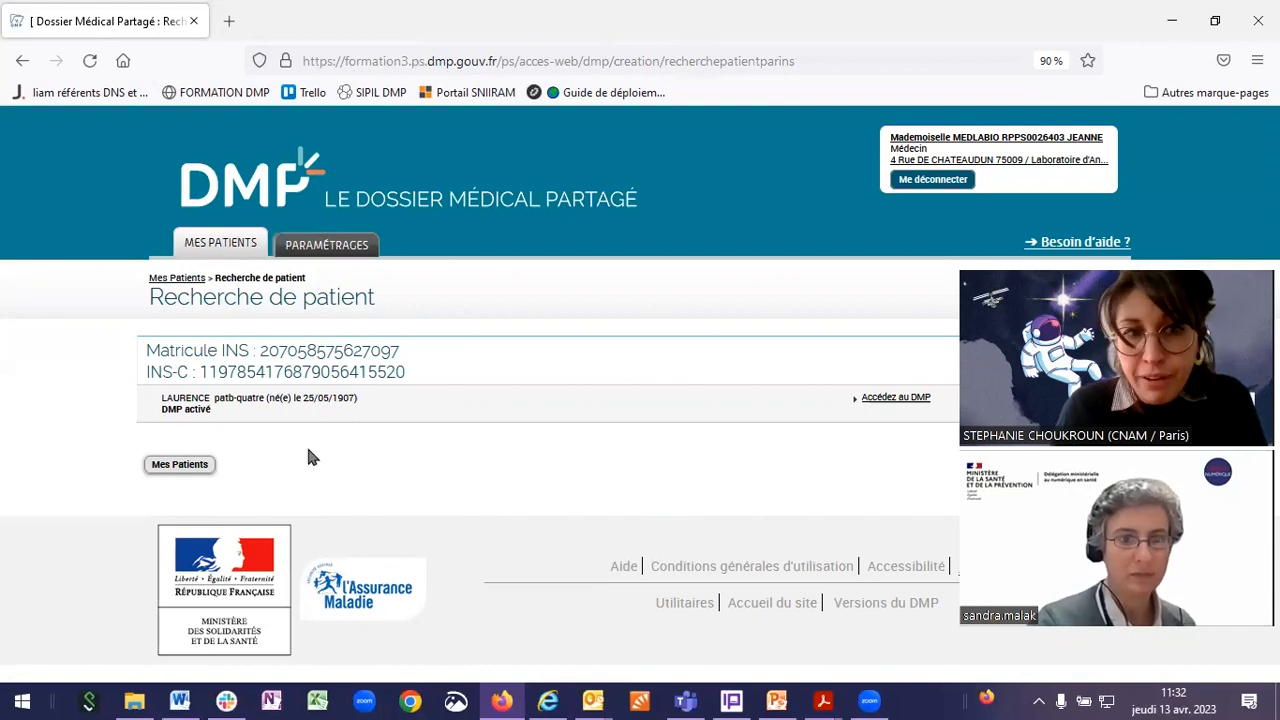
Step: Follow the 'Accédez au DMP' link for the patient found
left_click(880, 398)
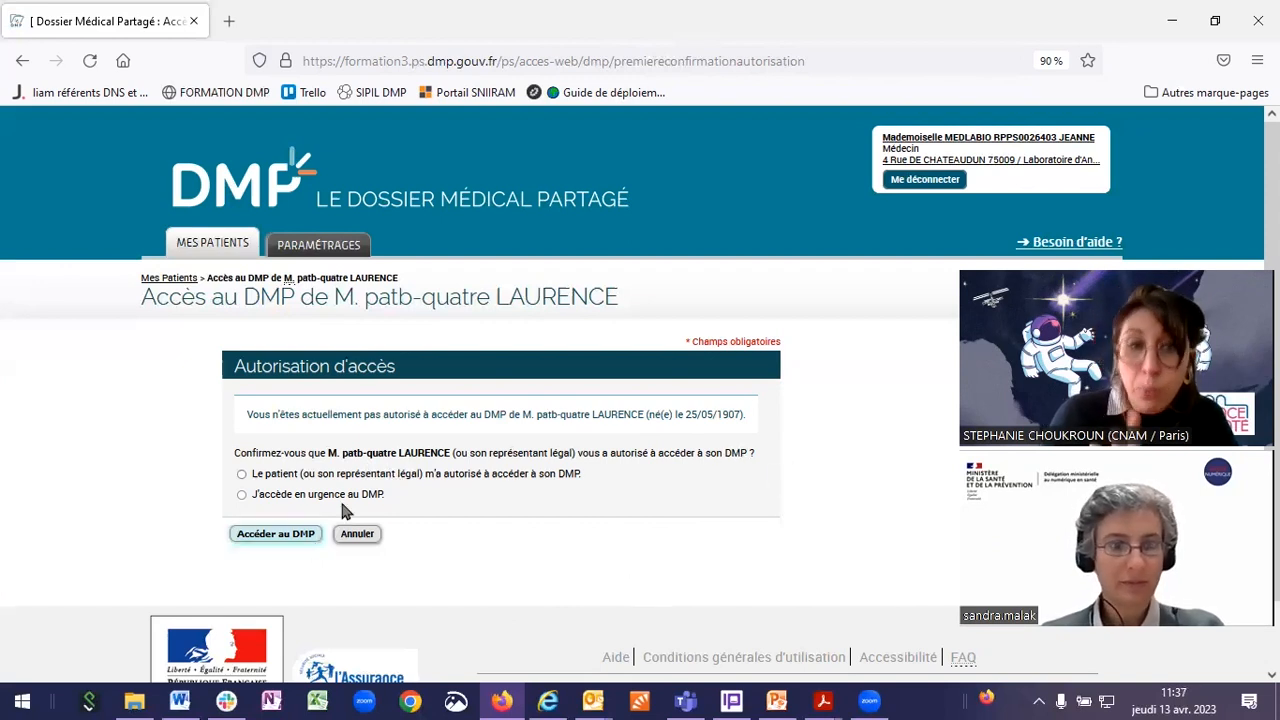
Step: Mark patient-authorised access, then switch to 'J'accède en urgence au DMP'
left_click(500, 474)
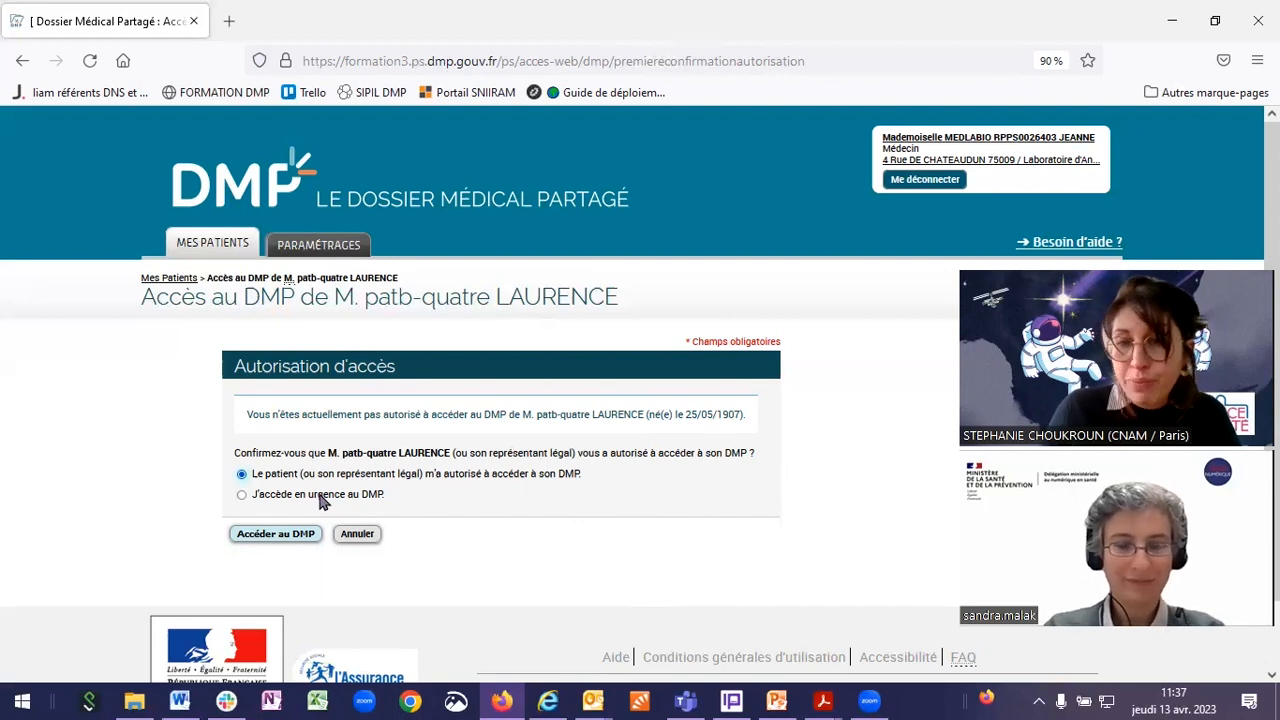
left_click(326, 497)
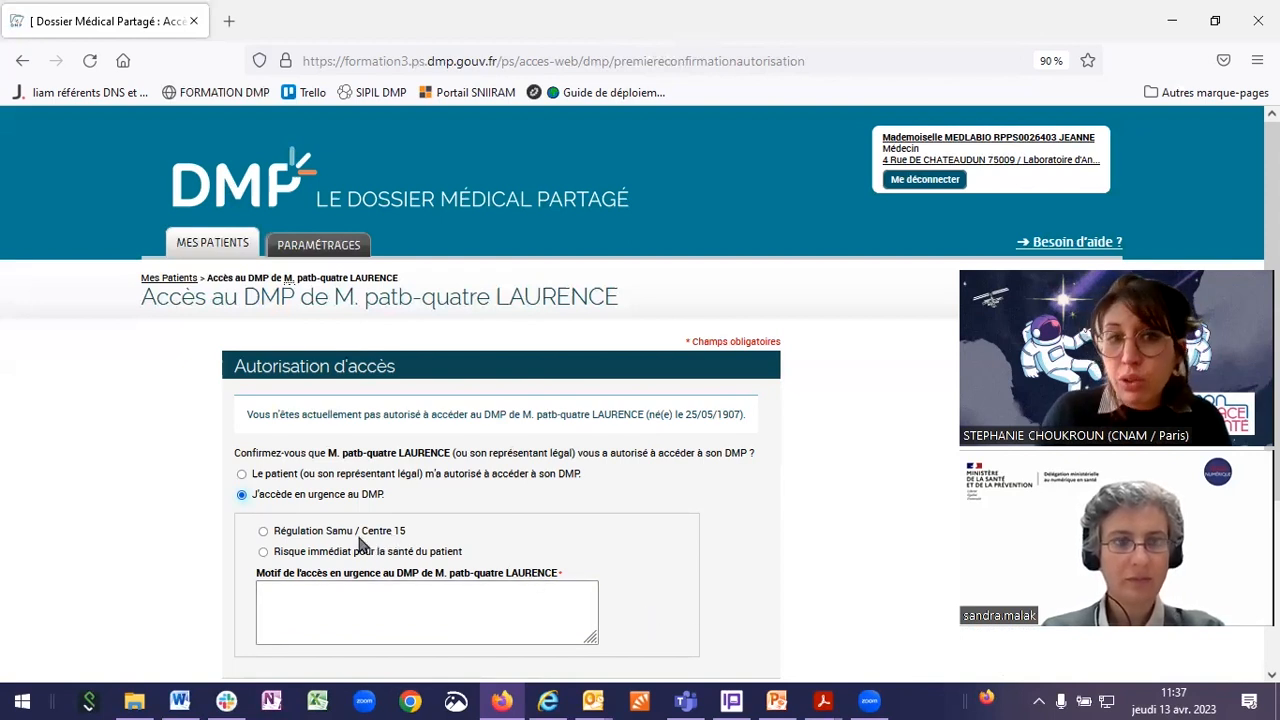
Step: Try the emergency reasons 'Régulation Samu / Centre 15' and 'Risque immédiat', then revert to patient-authorised access
left_click(263, 531)
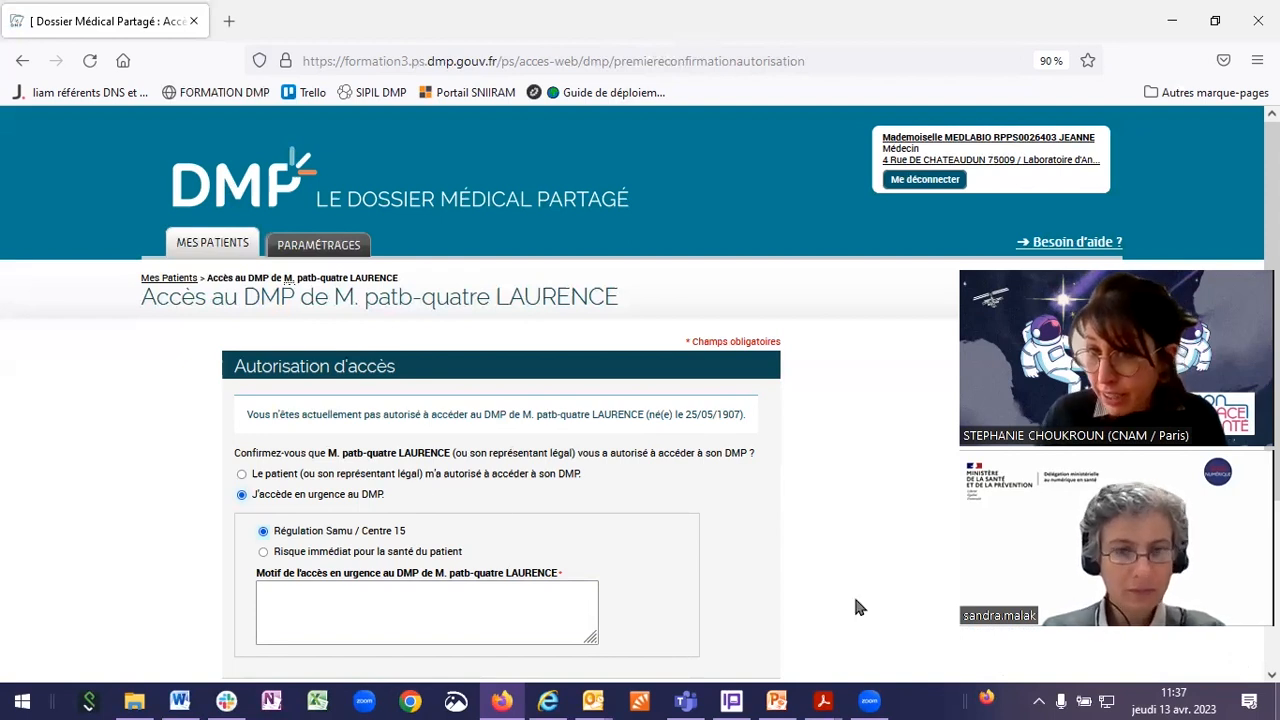
scroll(855, 607, "down", 2)
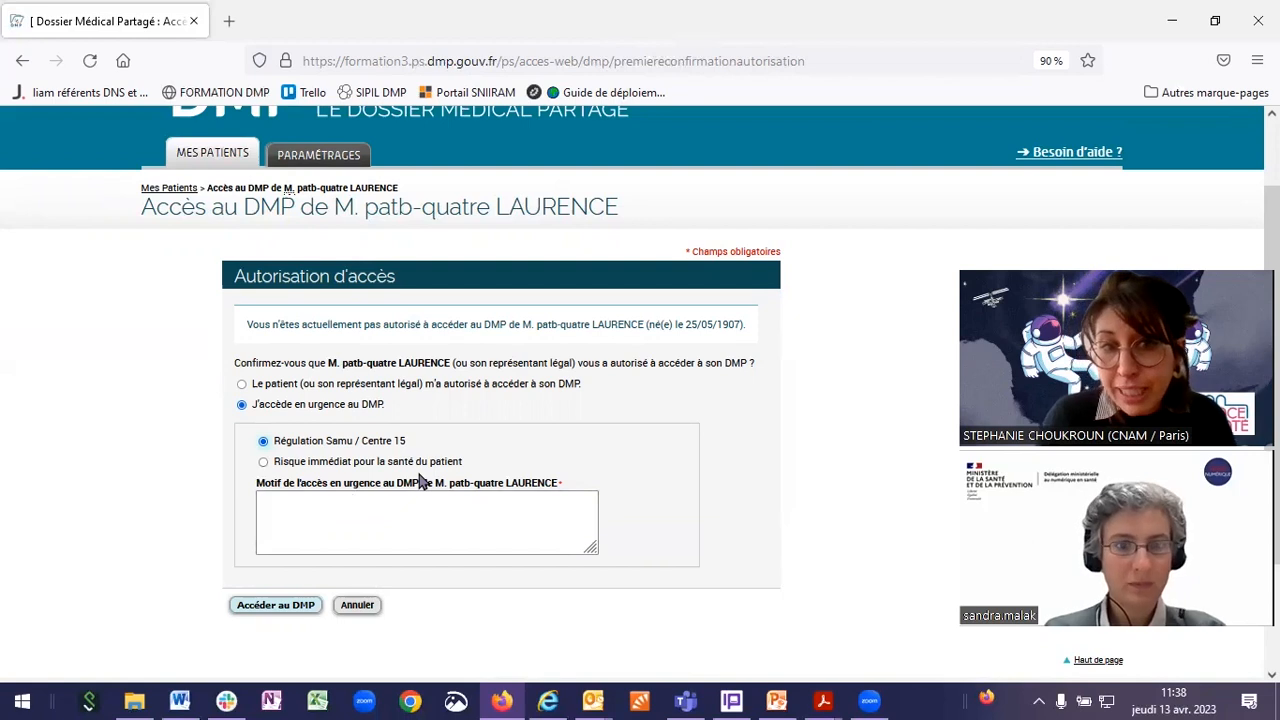
left_click(382, 463)
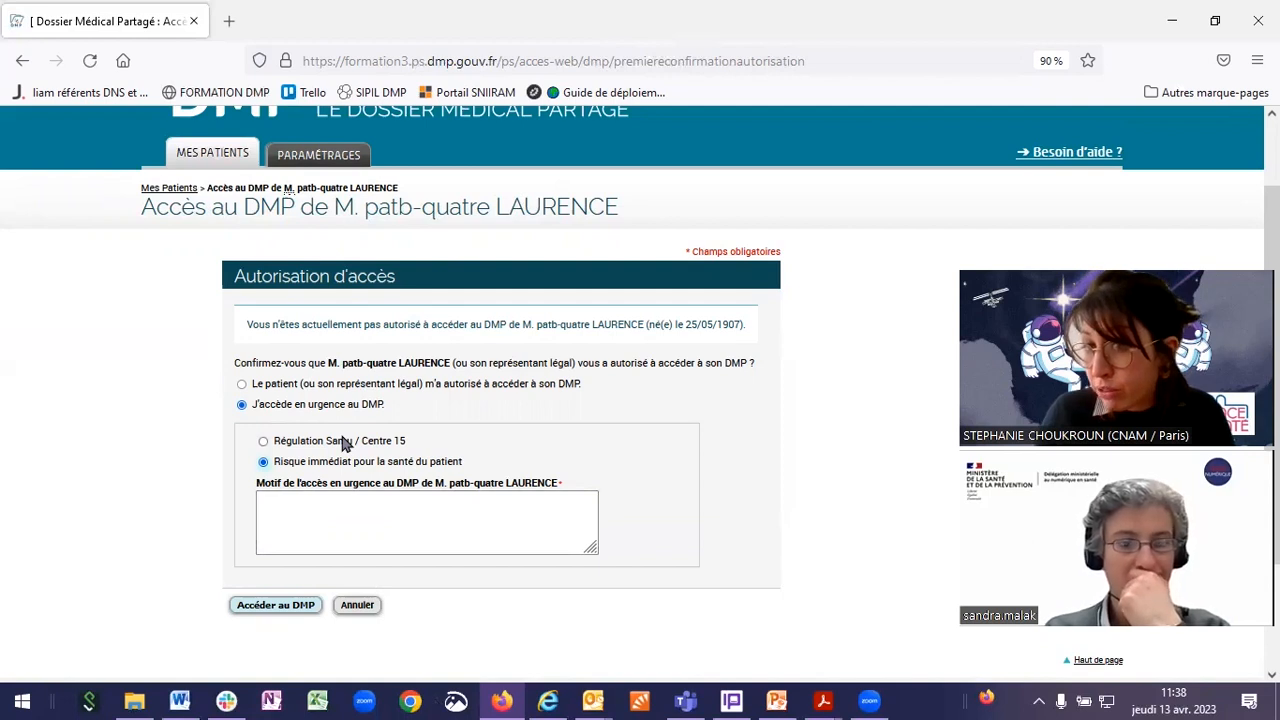
left_click(376, 512)
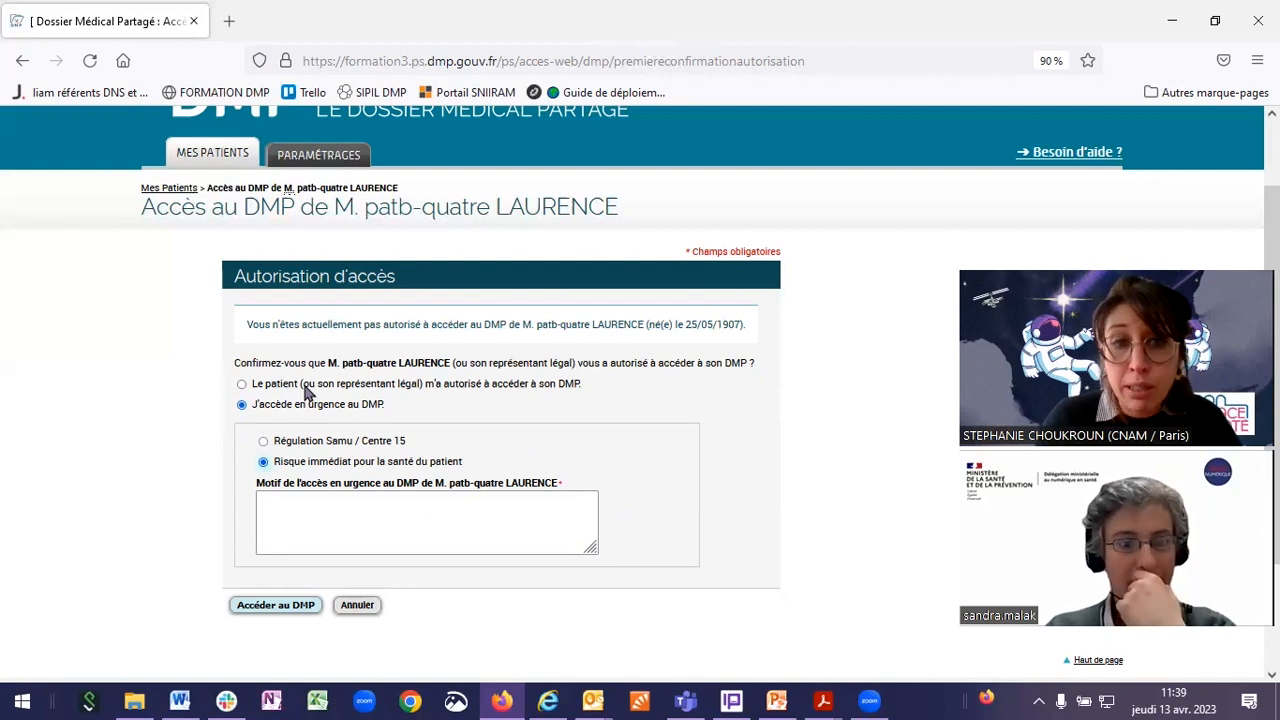
left_click(306, 386)
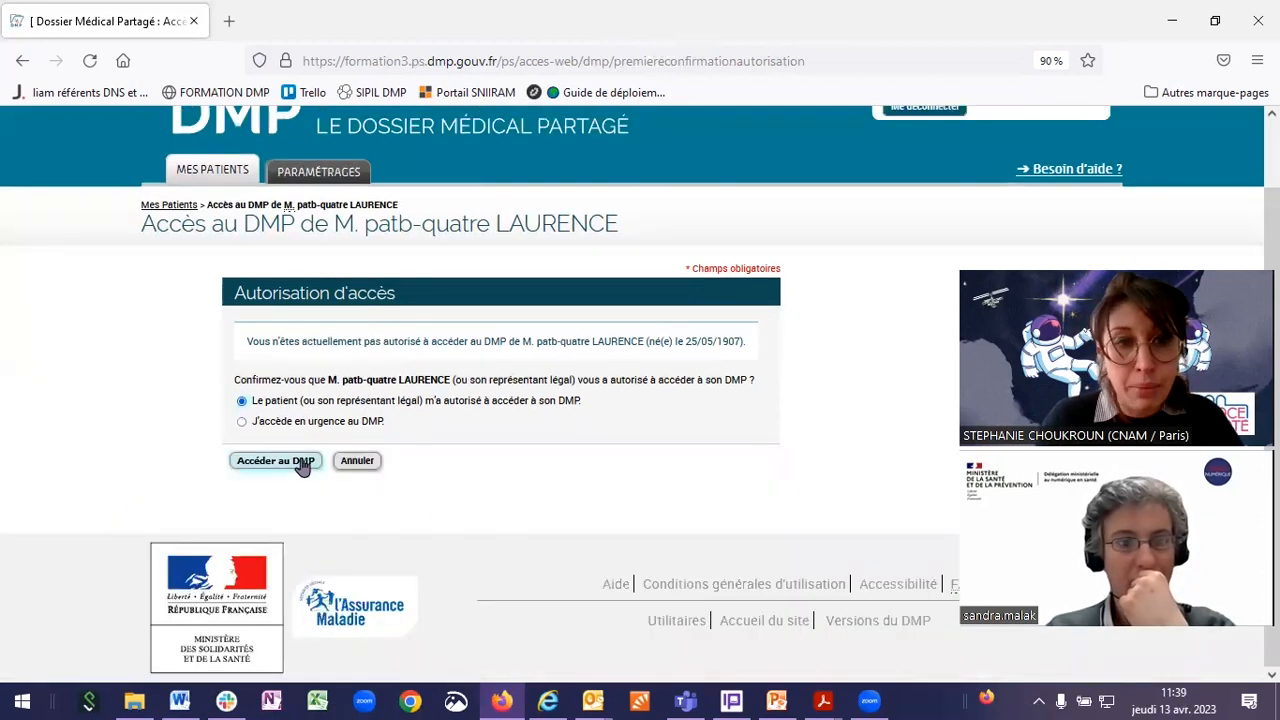
Step: Open the patient's DMP, browse its Récapitulatif page, and go to the full Liste des documents
left_click(252, 470)
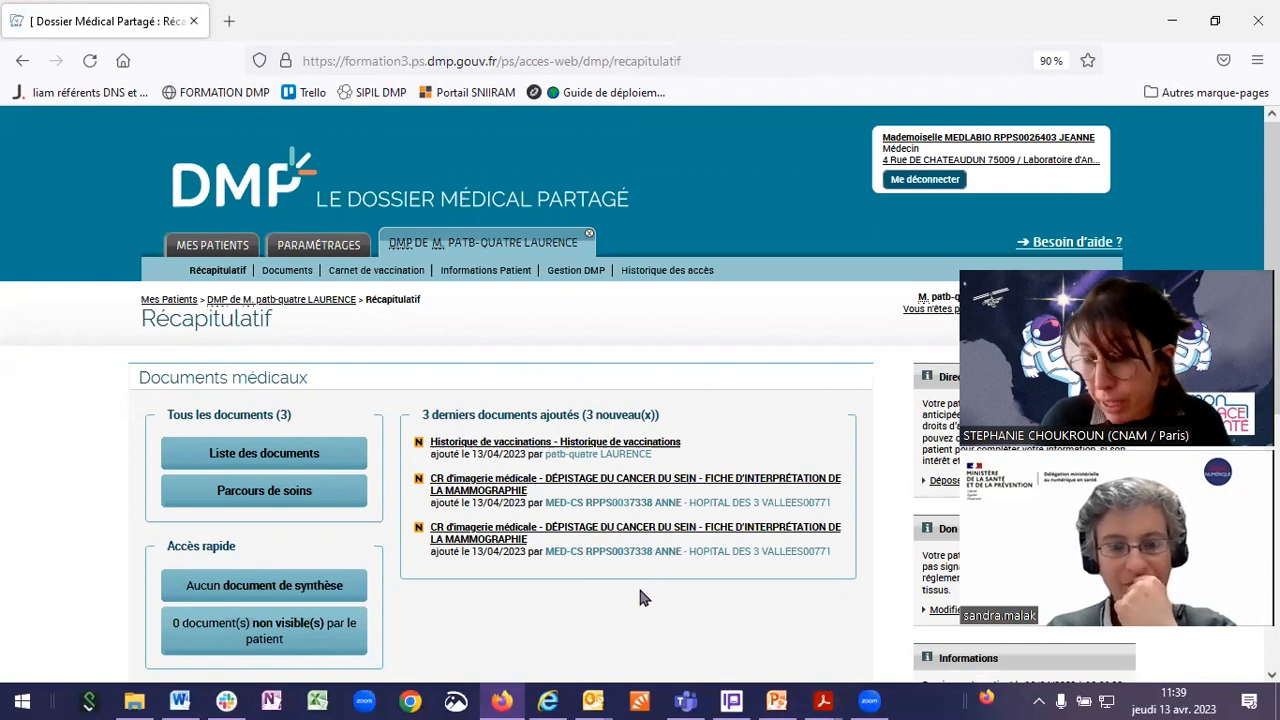
mouse_move(797, 700)
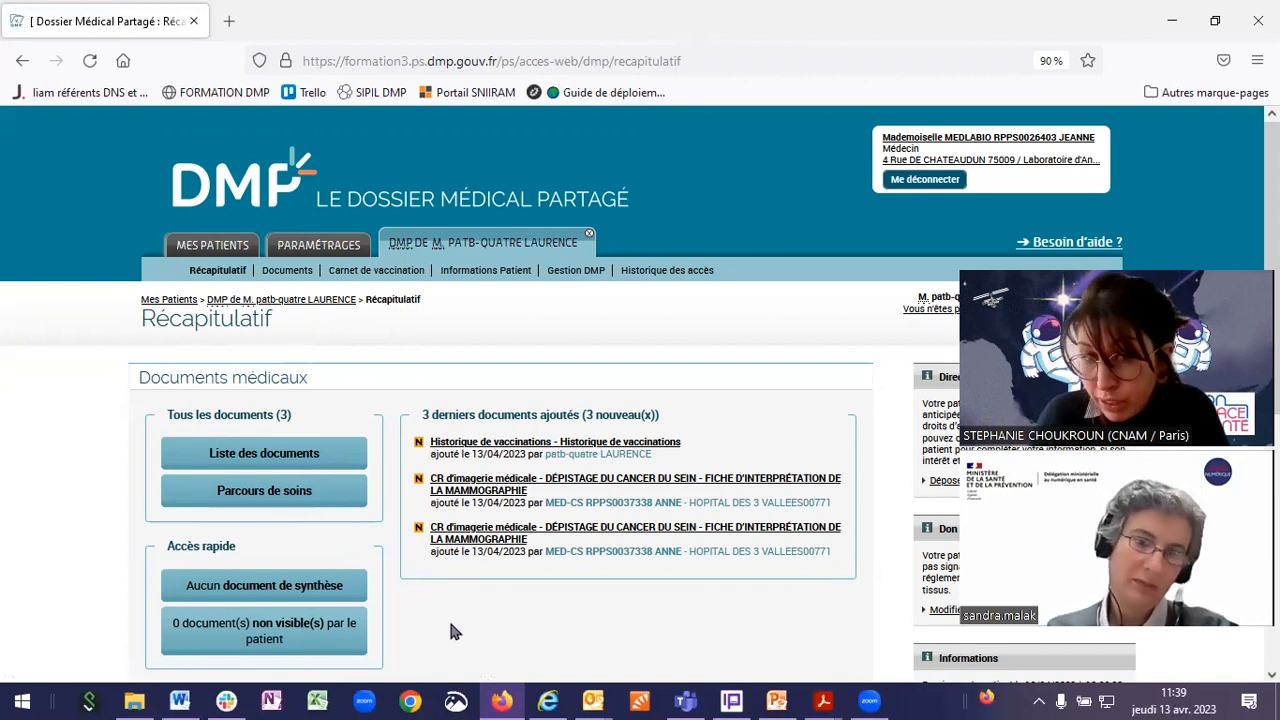
scroll(456, 618, "down", 2)
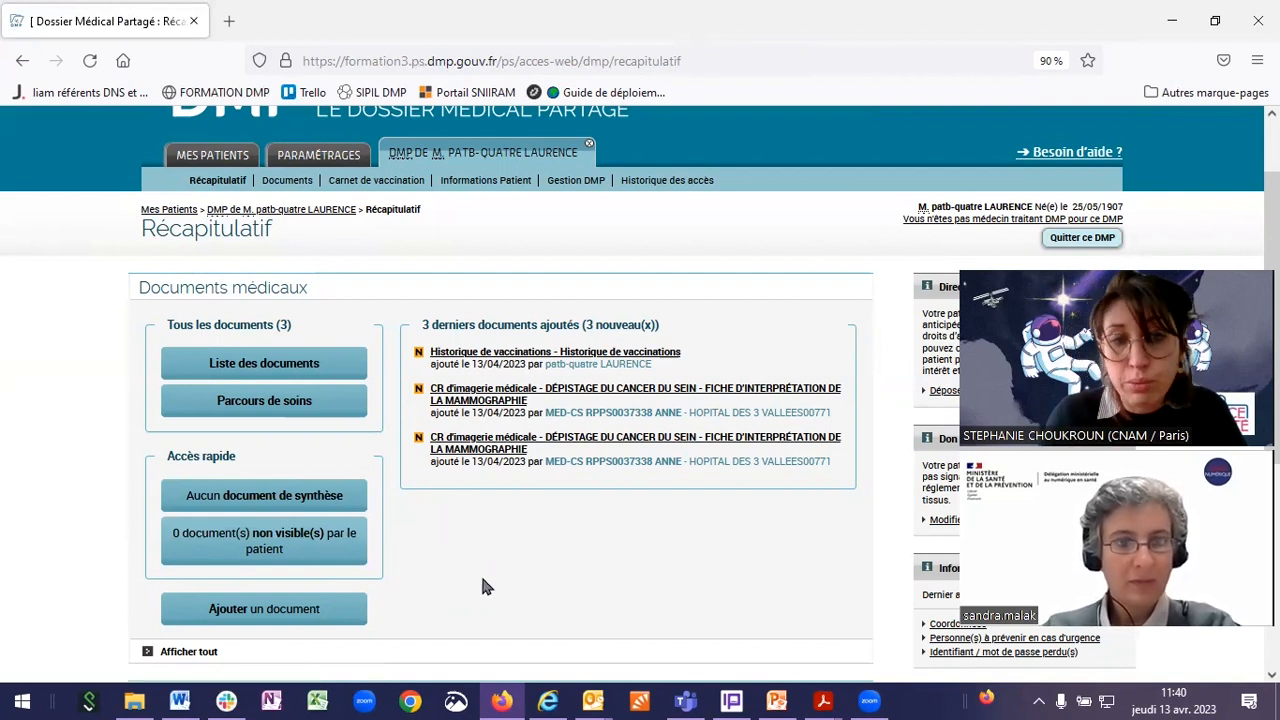
scroll(480, 578, "down", 2)
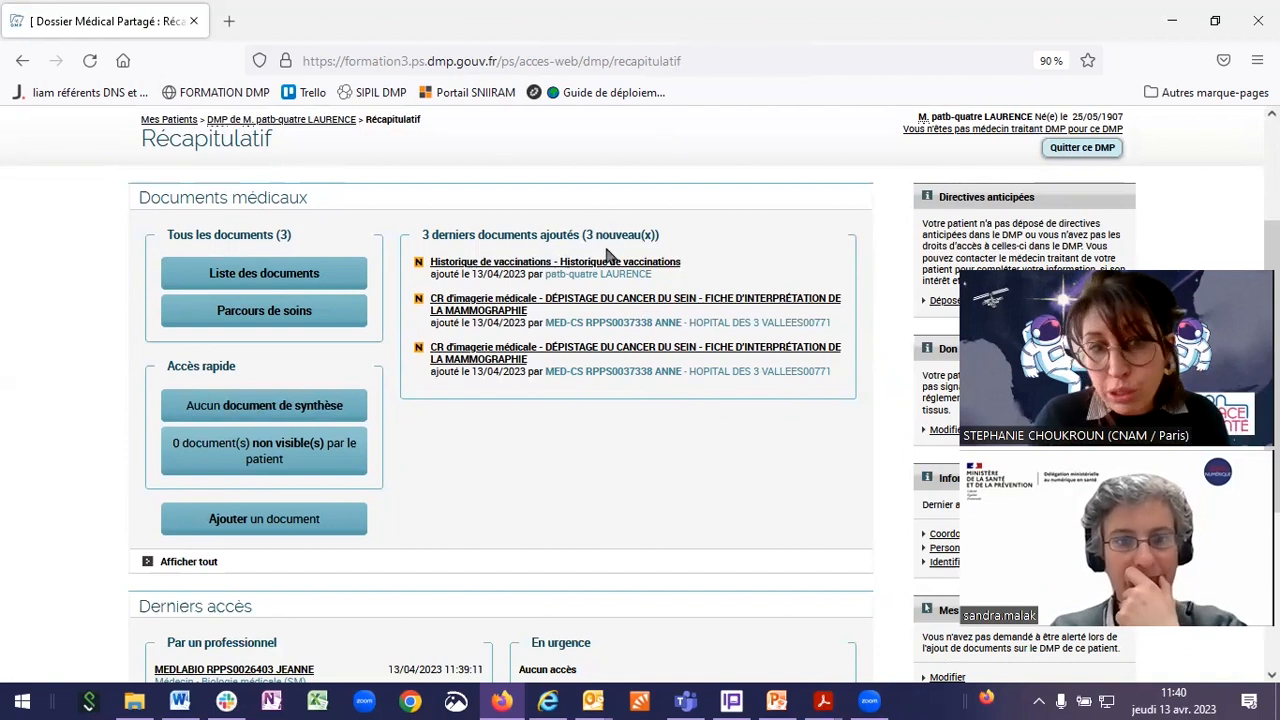
scroll(603, 383, "down", 1)
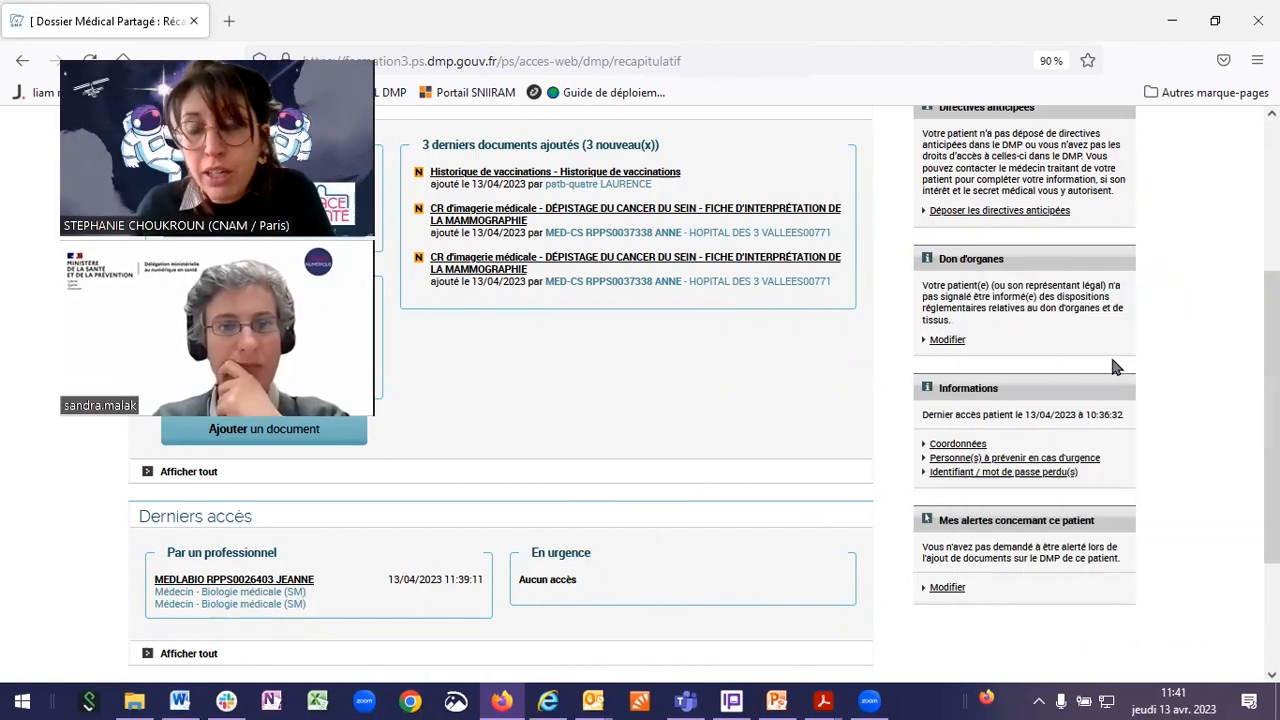
scroll(1135, 380, "up", 2)
scroll(1135, 380, "down", 2)
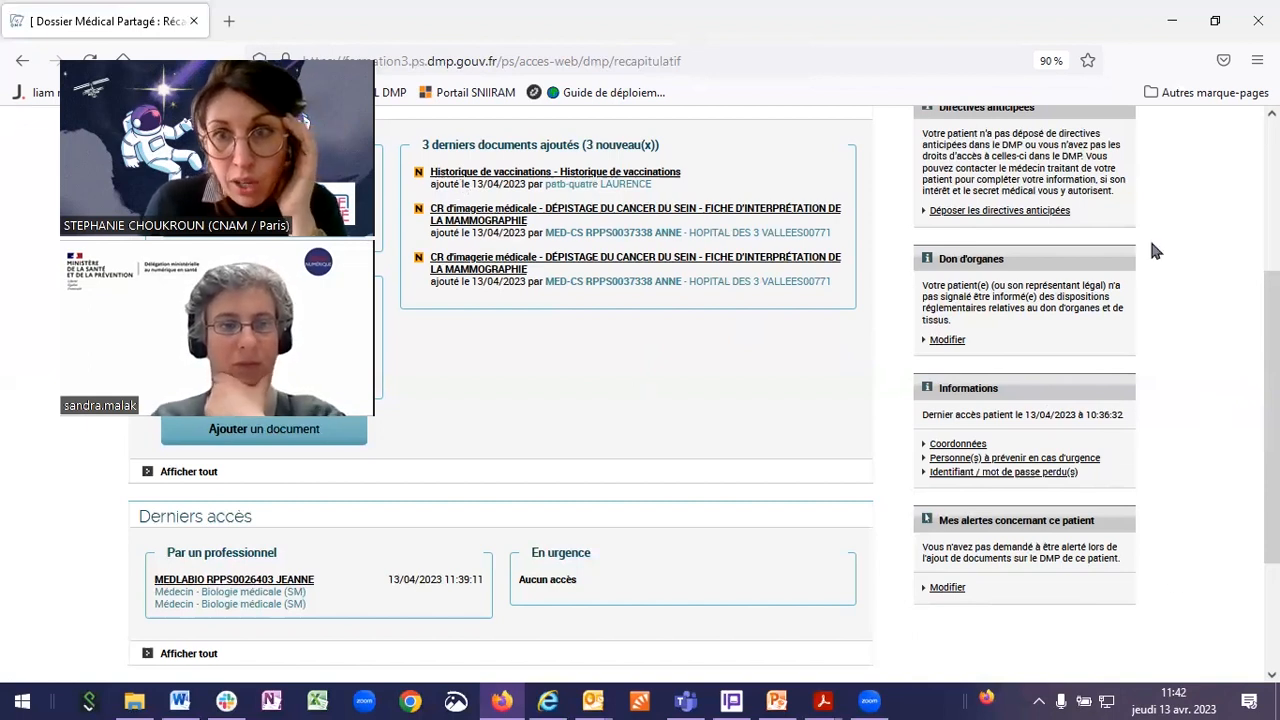
scroll(643, 370, "up", 2)
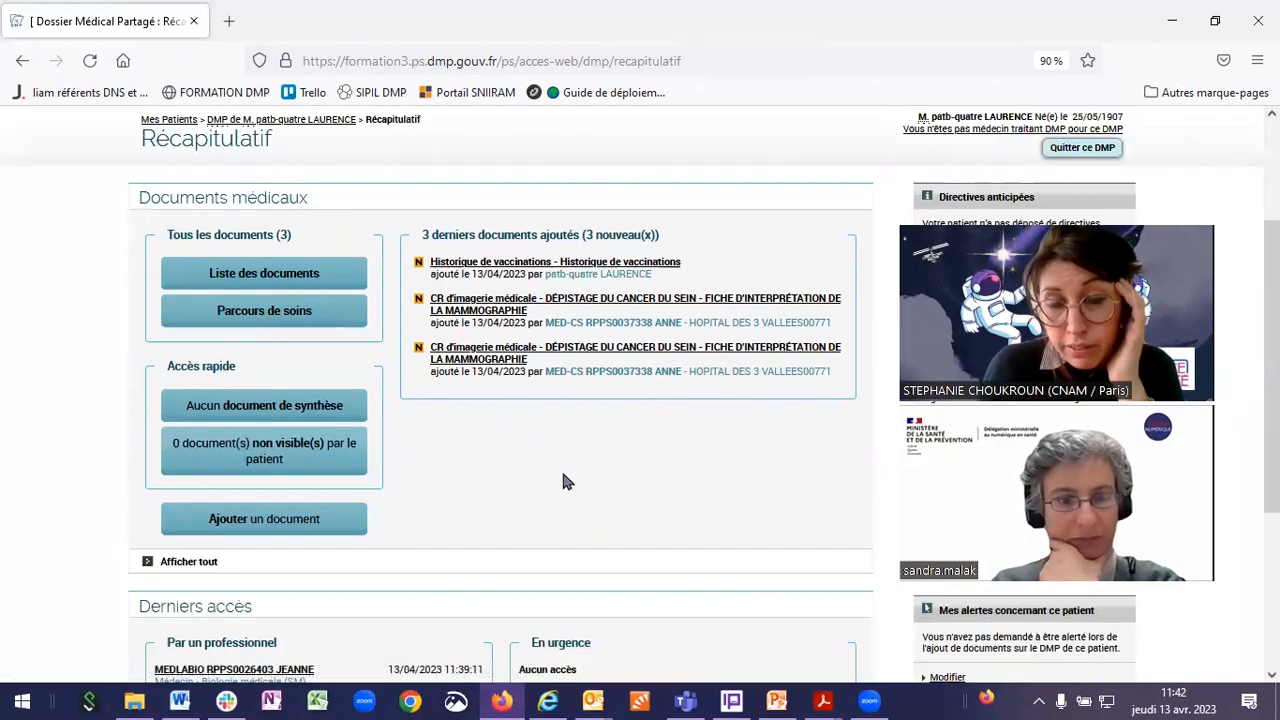
scroll(480, 500, "up", 2)
left_click(256, 365)
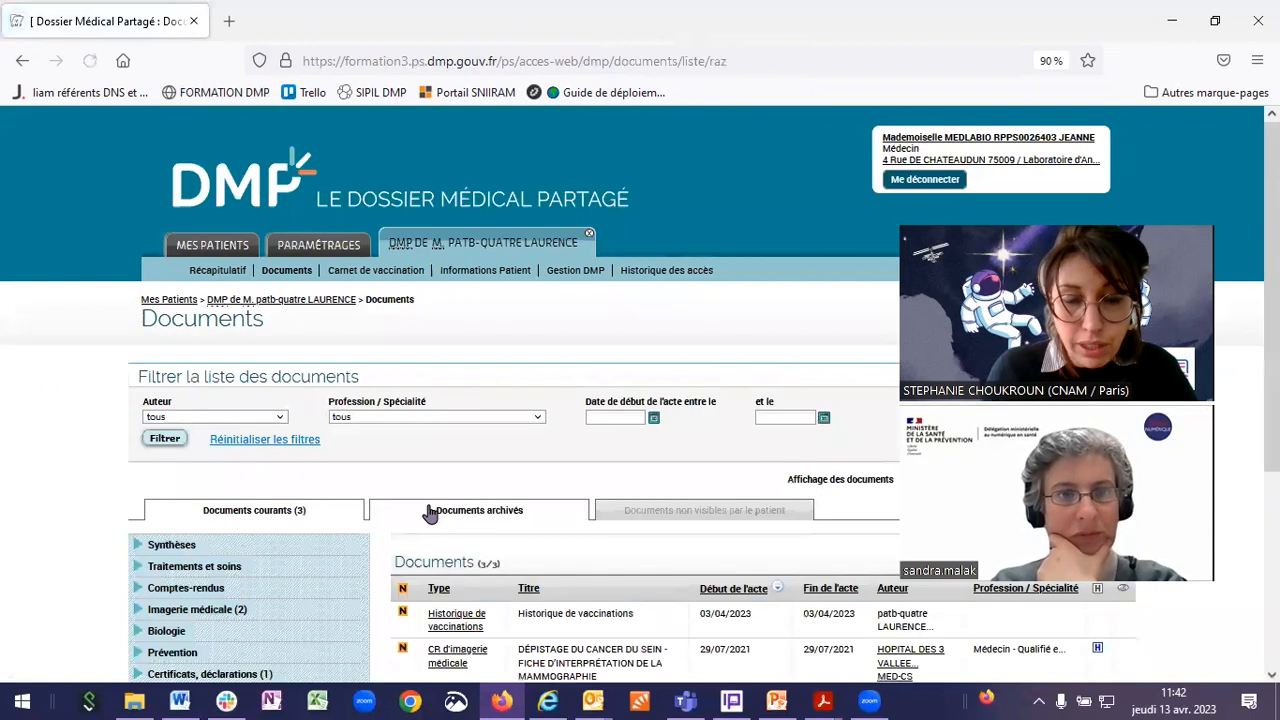
scroll(430, 513, "down", 3)
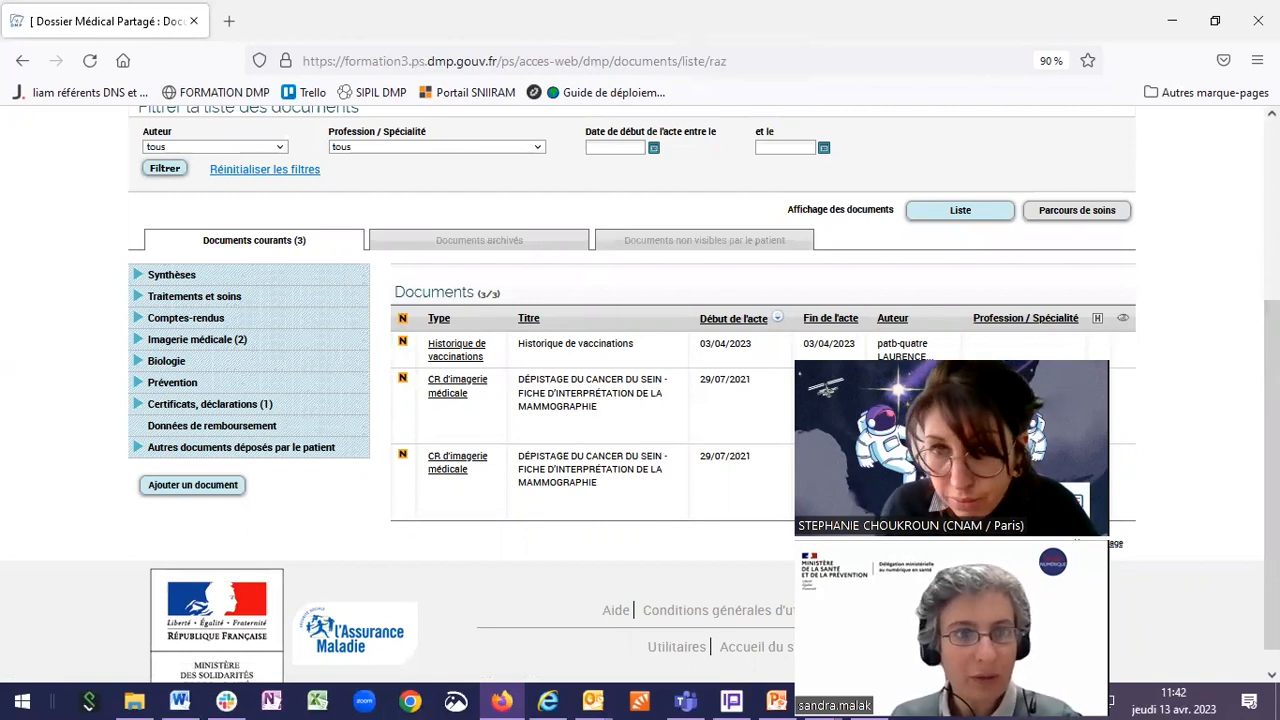
scroll(265, 255, "up", 2)
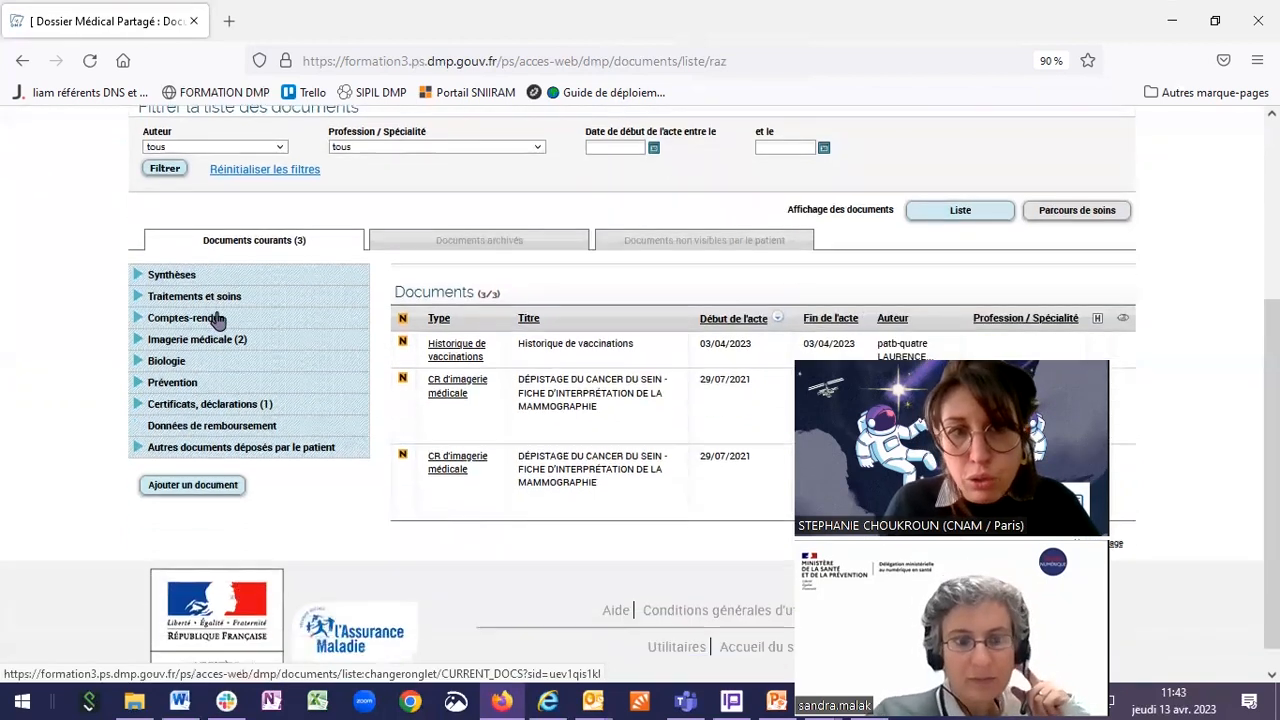
scroll(214, 323, "down", 2)
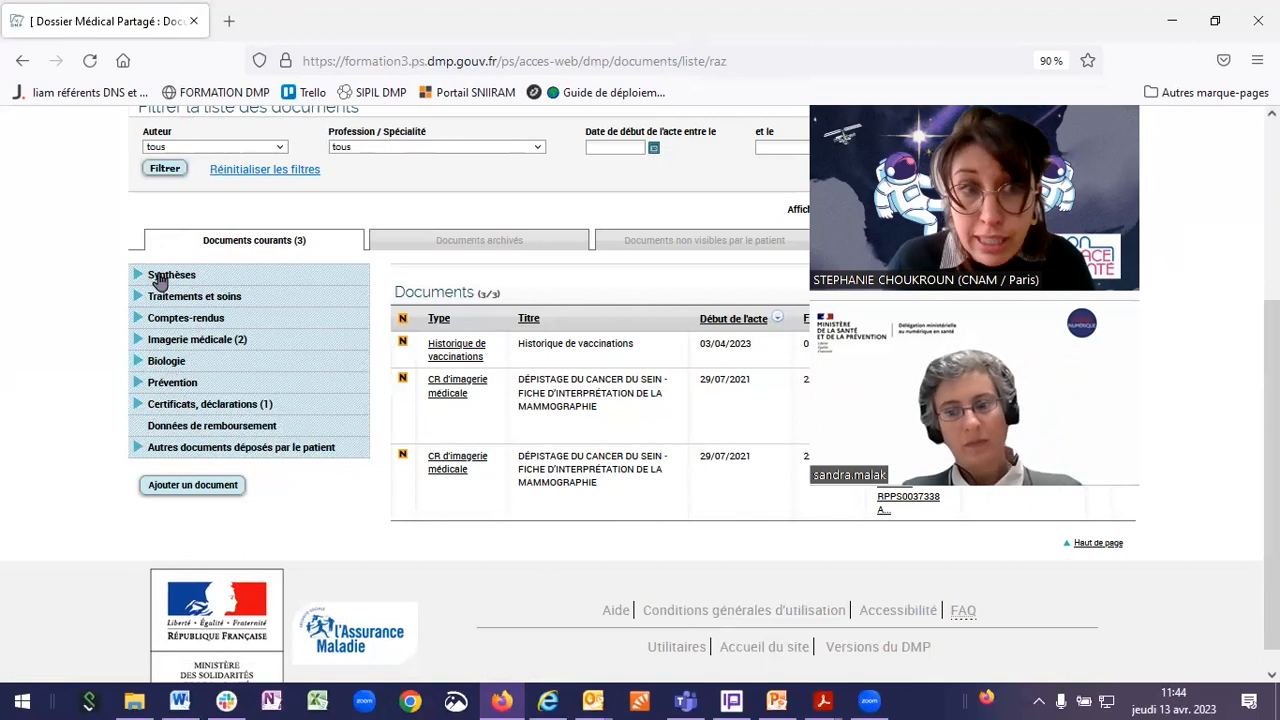
Step: Expand the Synthèses, Traitements et soins and Comptes-rendus categories to view their document types
left_click(138, 275)
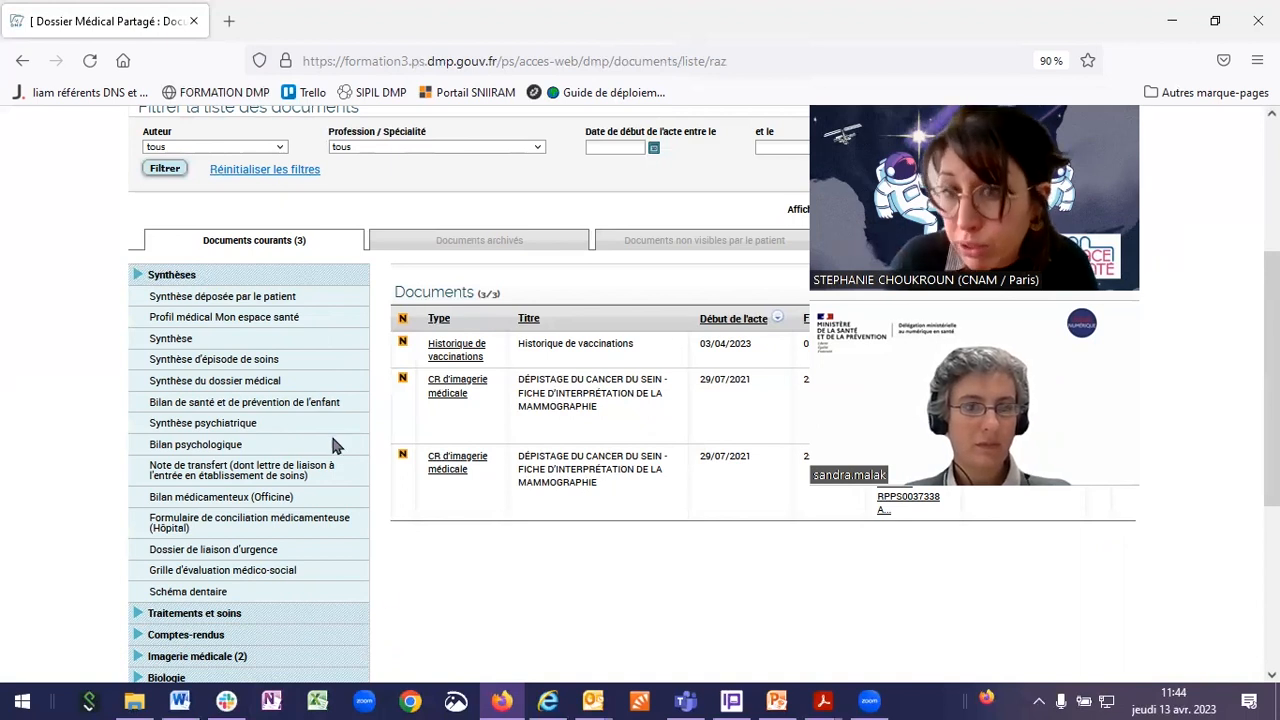
scroll(306, 391, "down", 2)
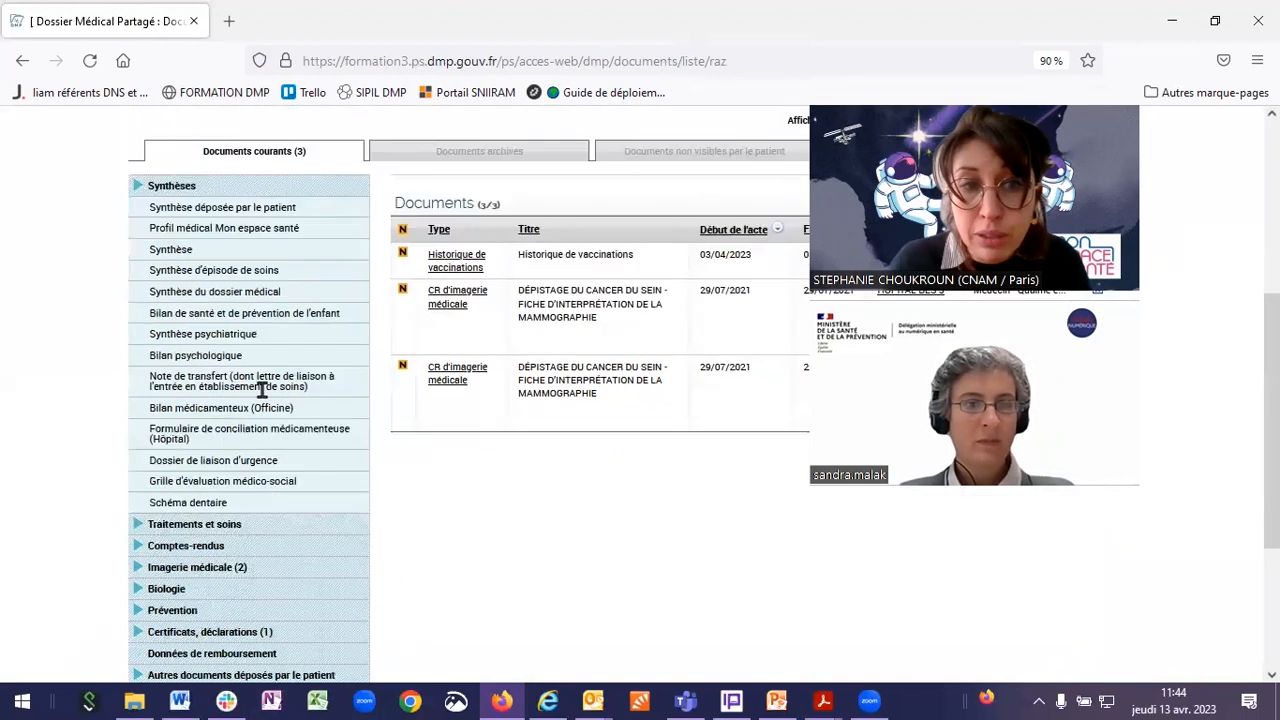
left_click(141, 525)
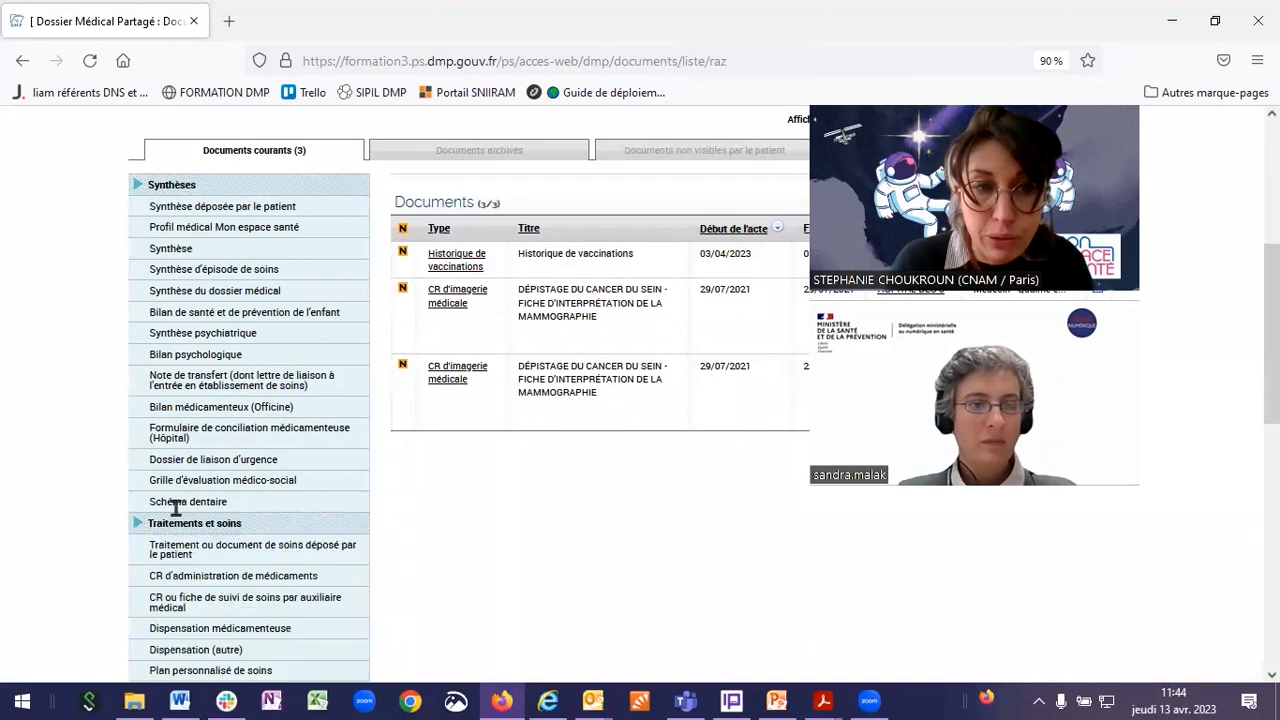
scroll(278, 410, "down", 3)
scroll(278, 410, "down", 9)
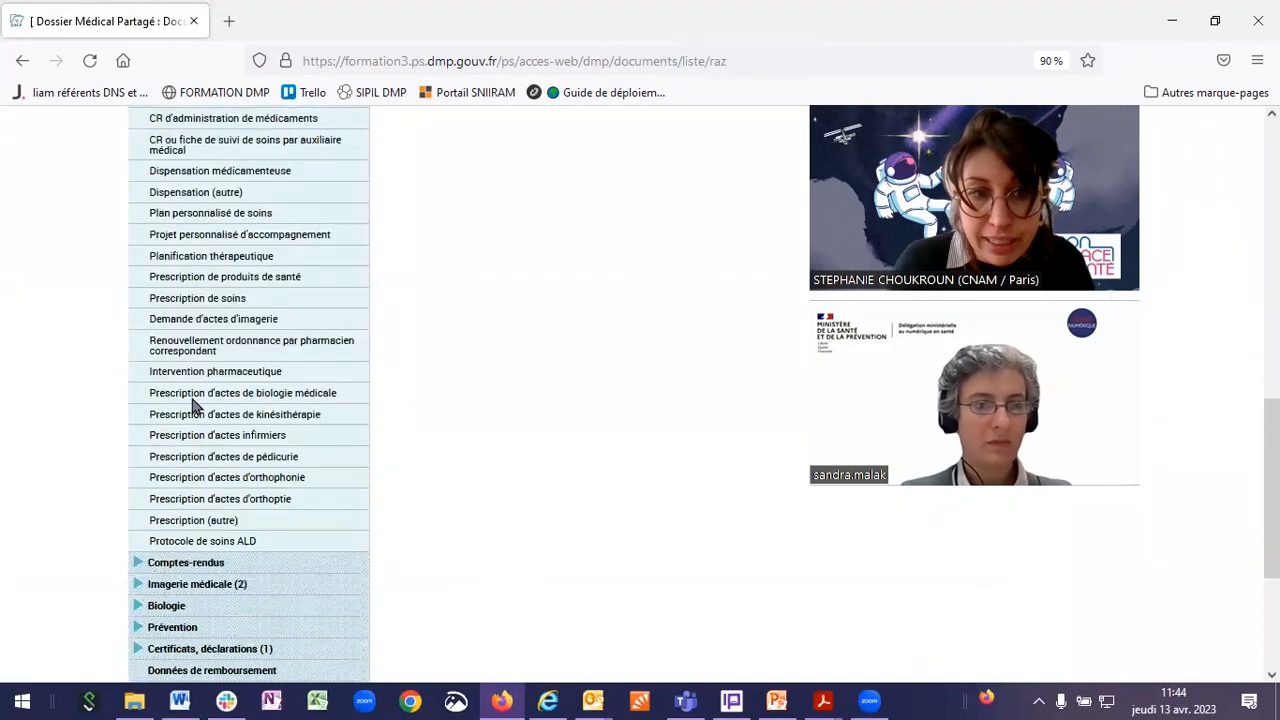
left_click(172, 482)
scroll(190, 398, "down", 2)
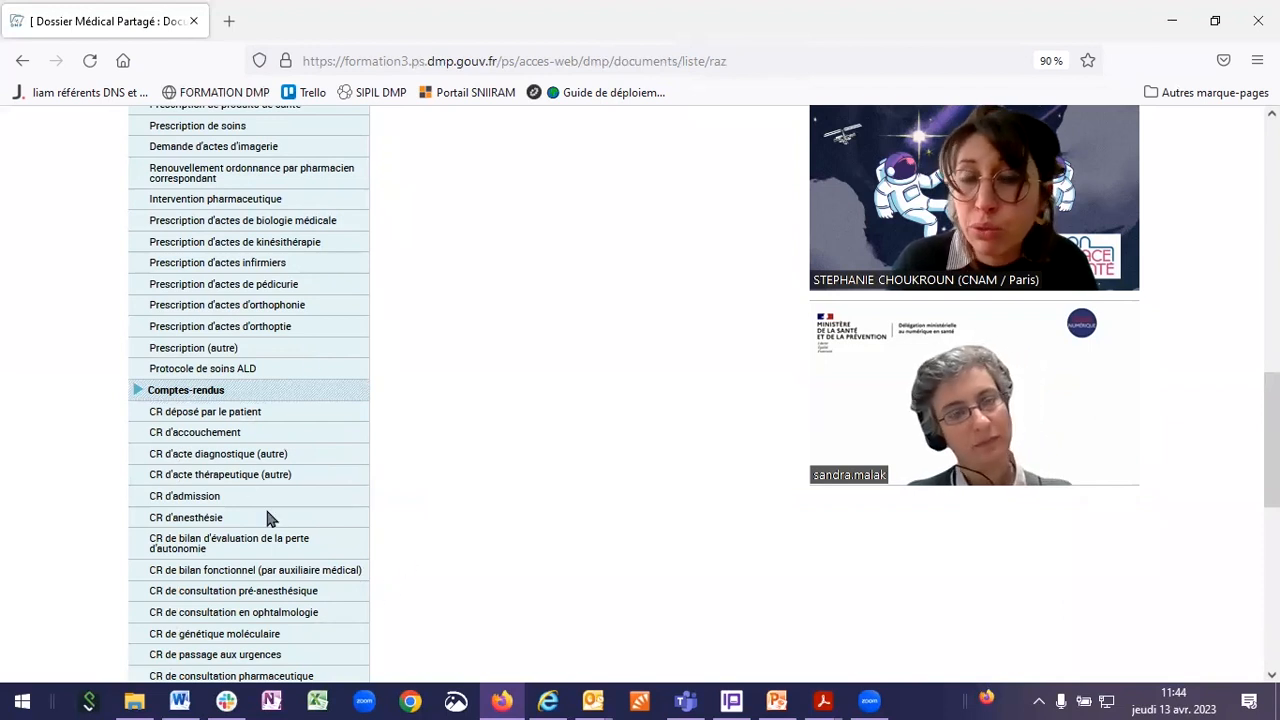
scroll(268, 522, "up", 6)
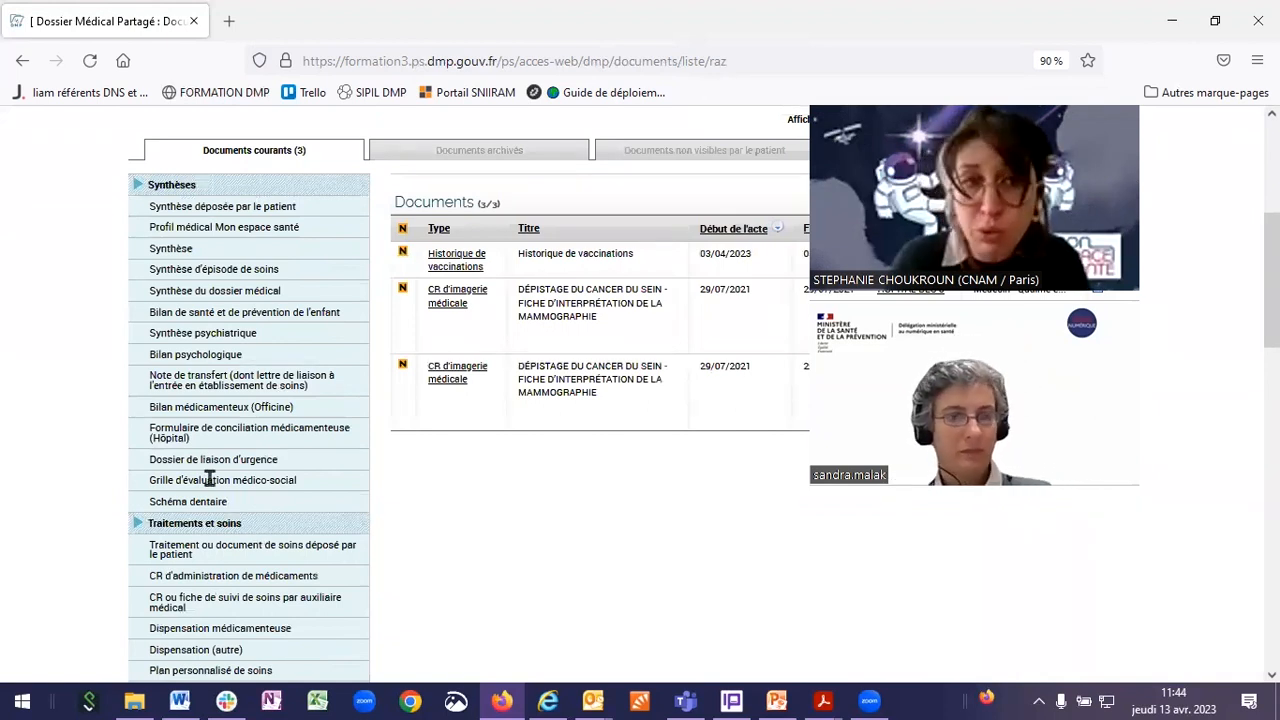
Step: Collapse the three categories again and return to the patient's Récapitulatif page
left_click(137, 186)
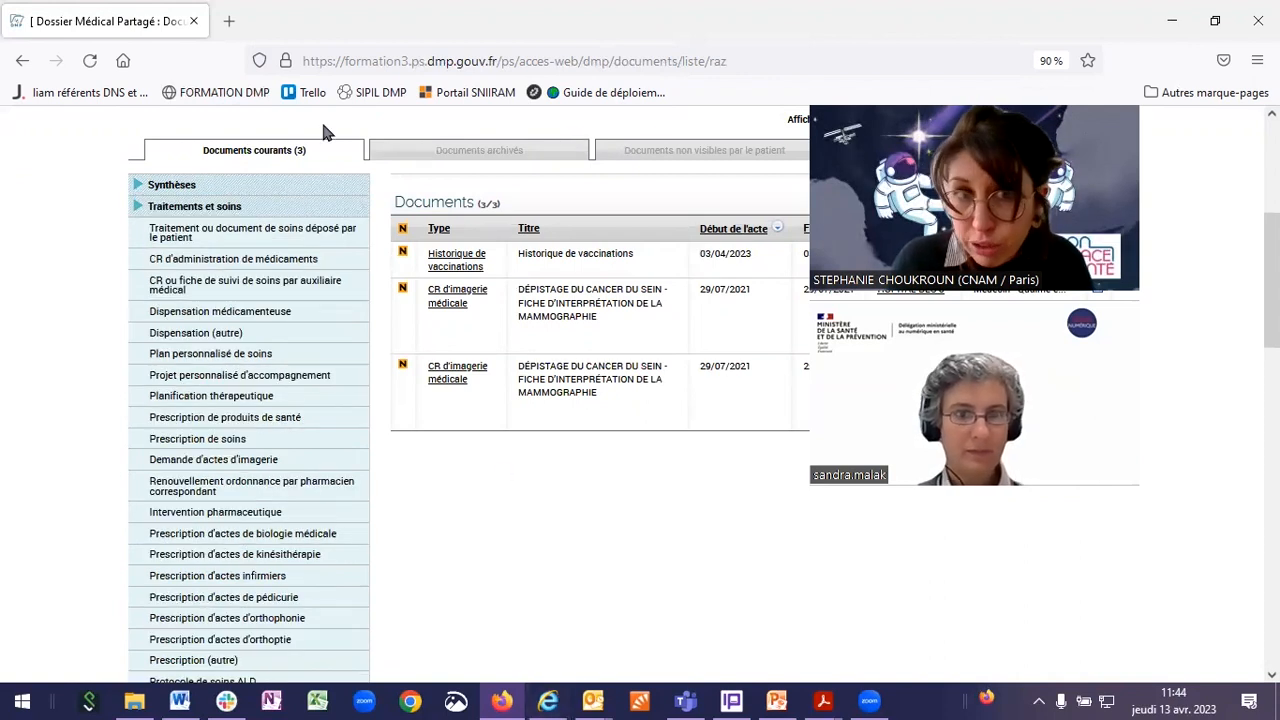
scroll(680, 323, "up", 3)
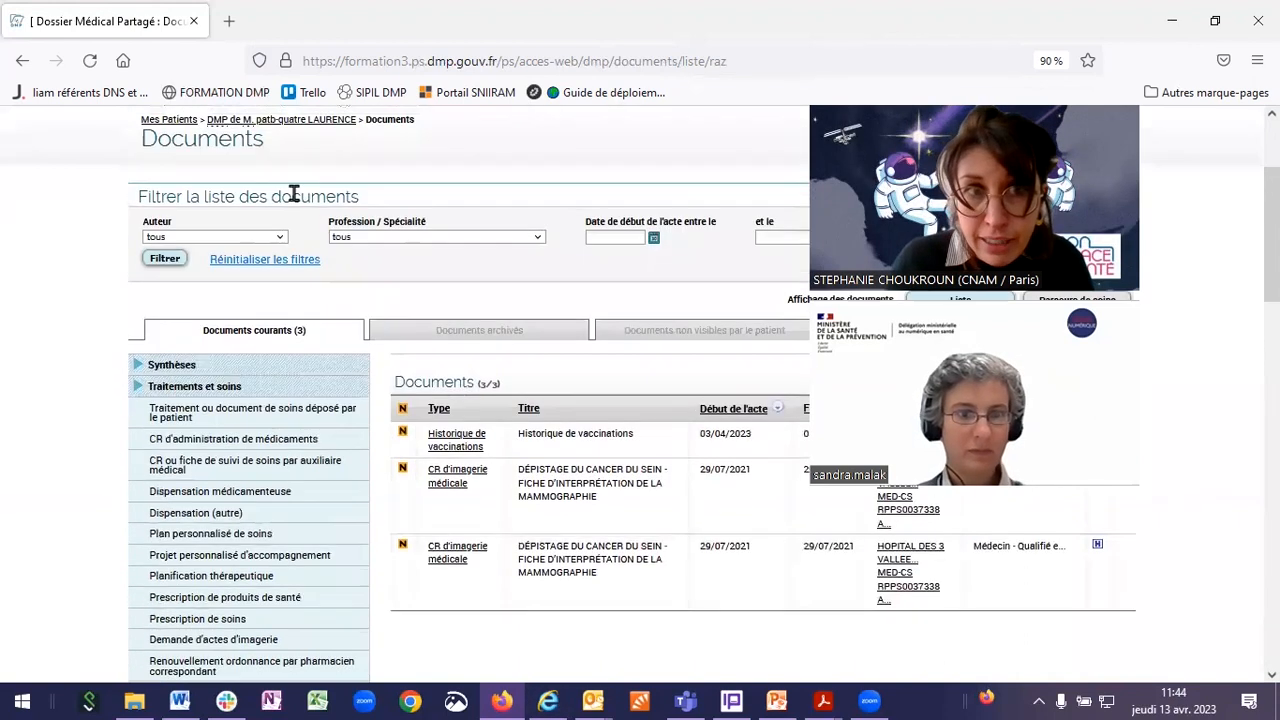
left_click(137, 386)
left_click(135, 407)
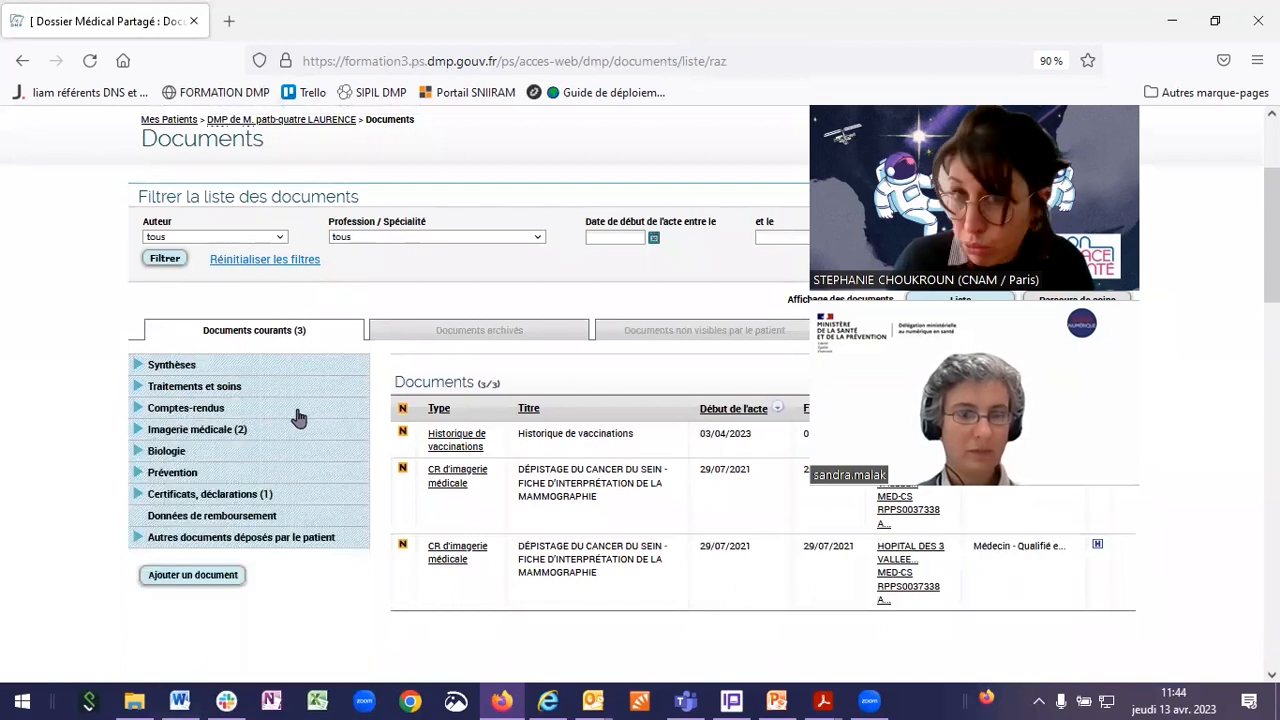
scroll(238, 476, "up", 3)
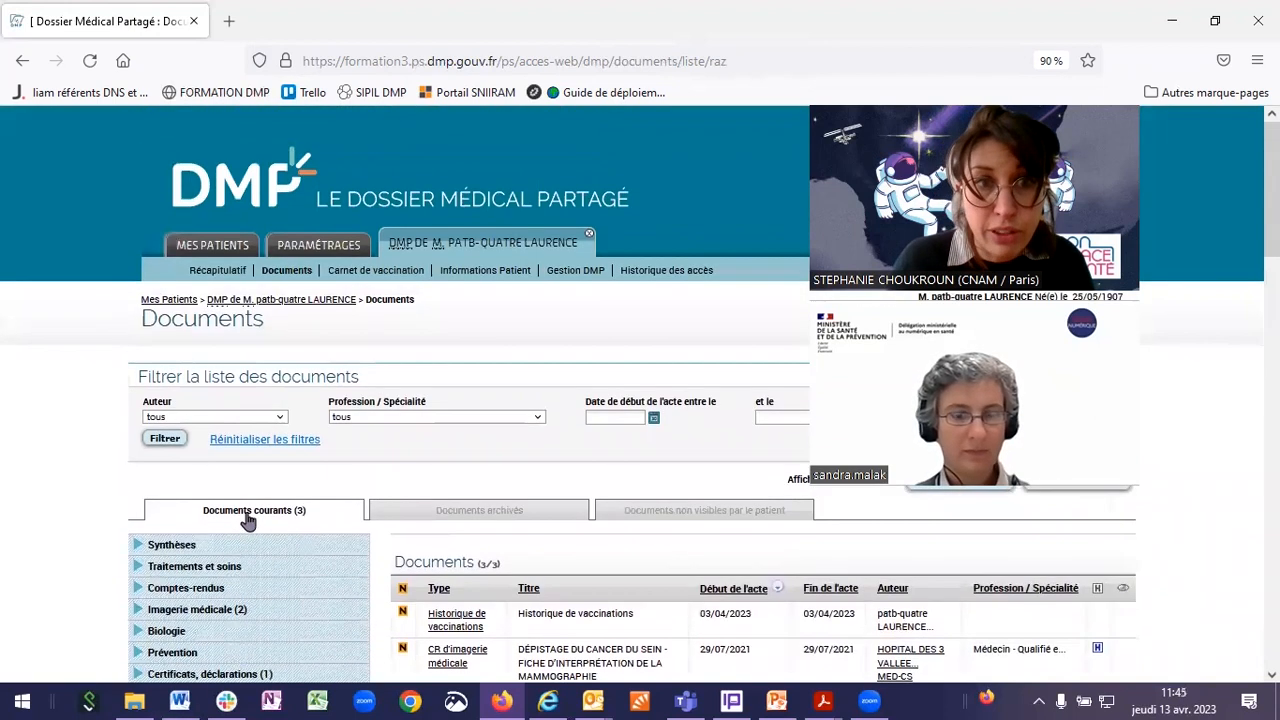
left_click(220, 272)
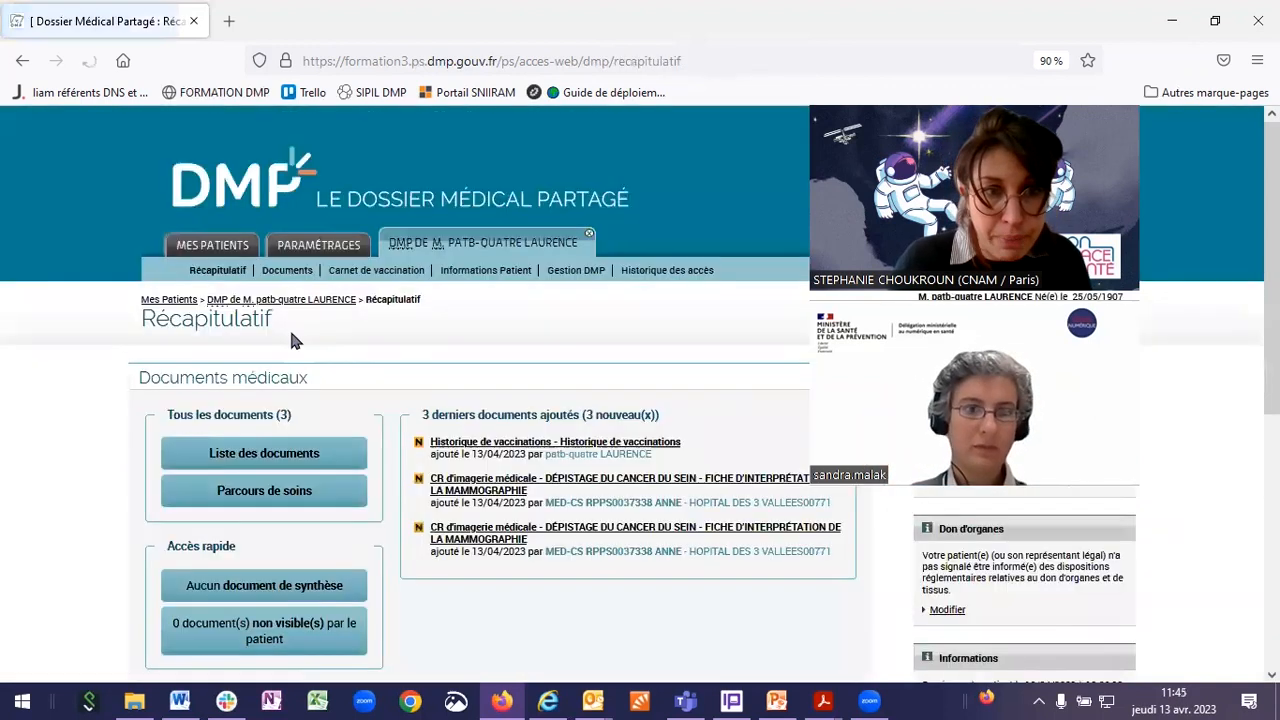
Step: Switch to the care-pathway timeline and list the two July 2021 Imagerie médicale documents
scroll(296, 380, "down", 2)
left_click(297, 410)
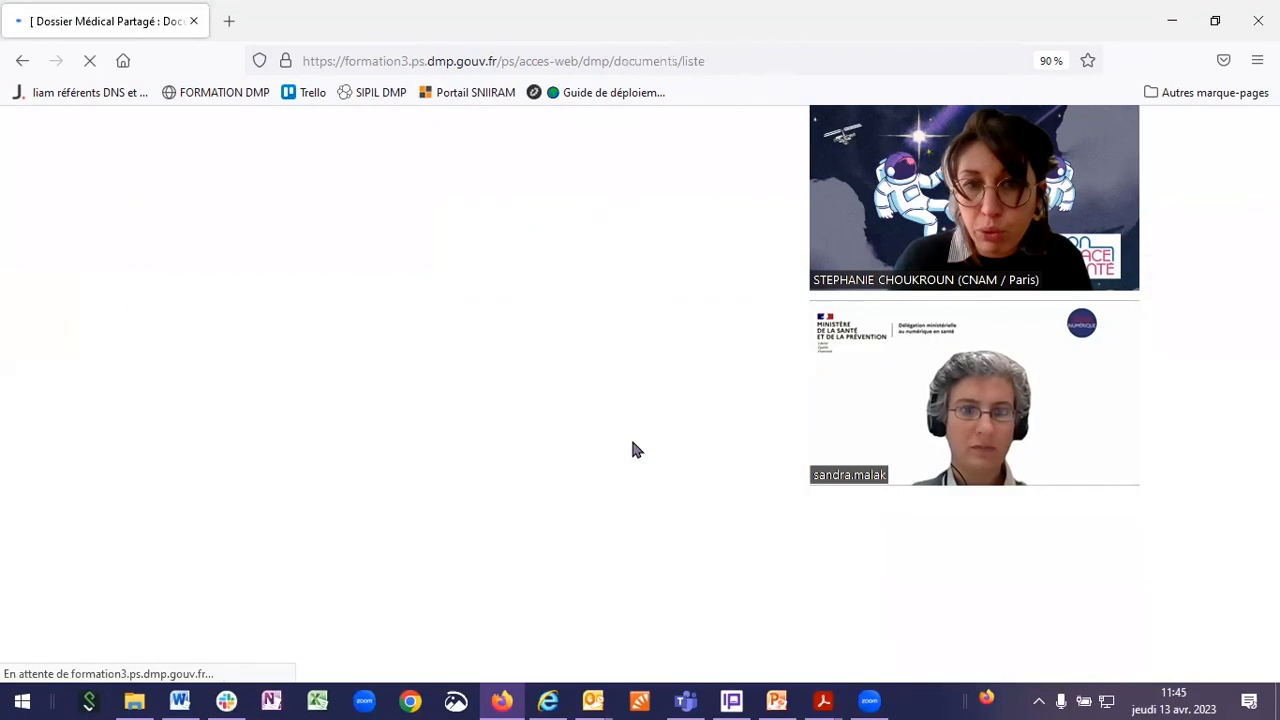
scroll(366, 537, "down", 4)
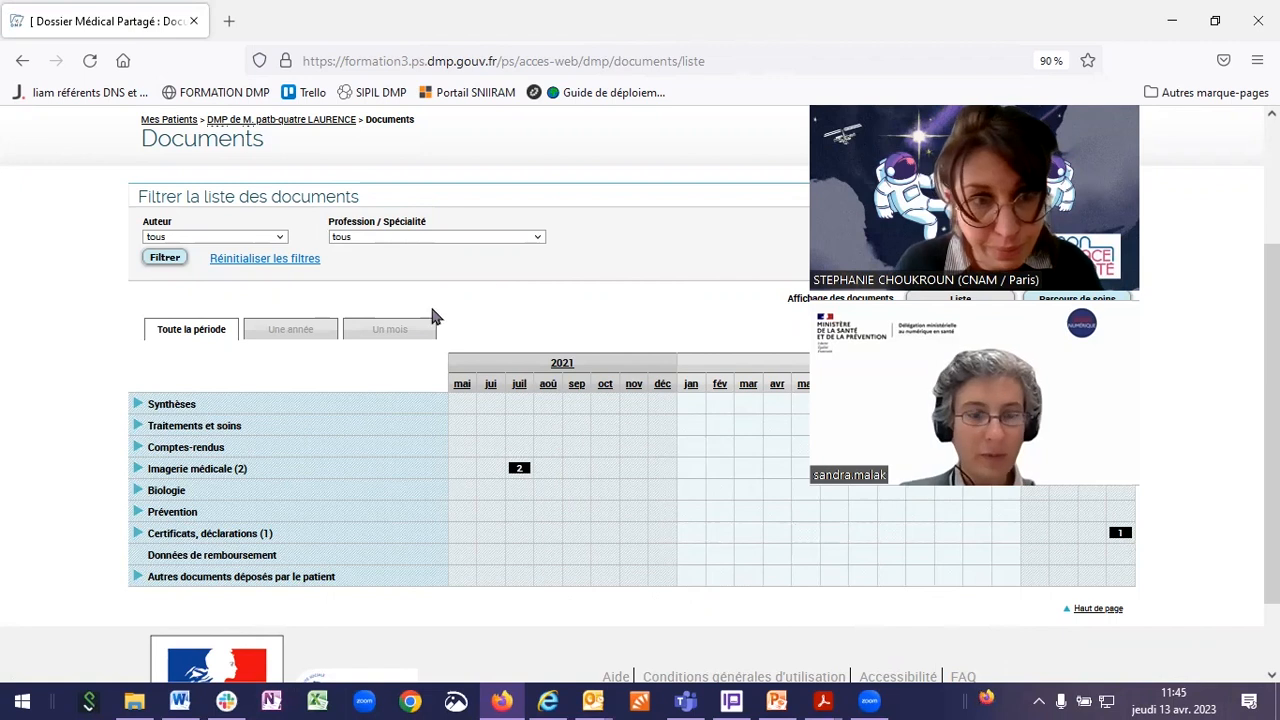
scroll(430, 325, "up", 2)
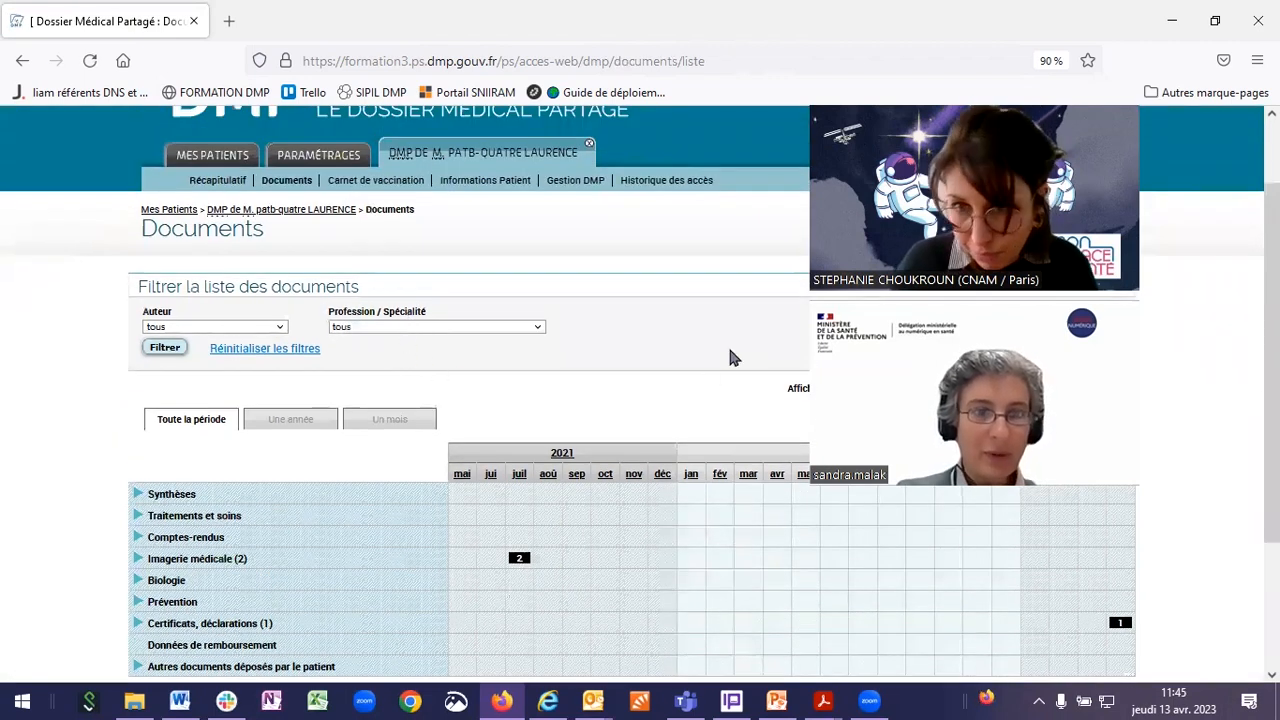
scroll(478, 333, "up", 2)
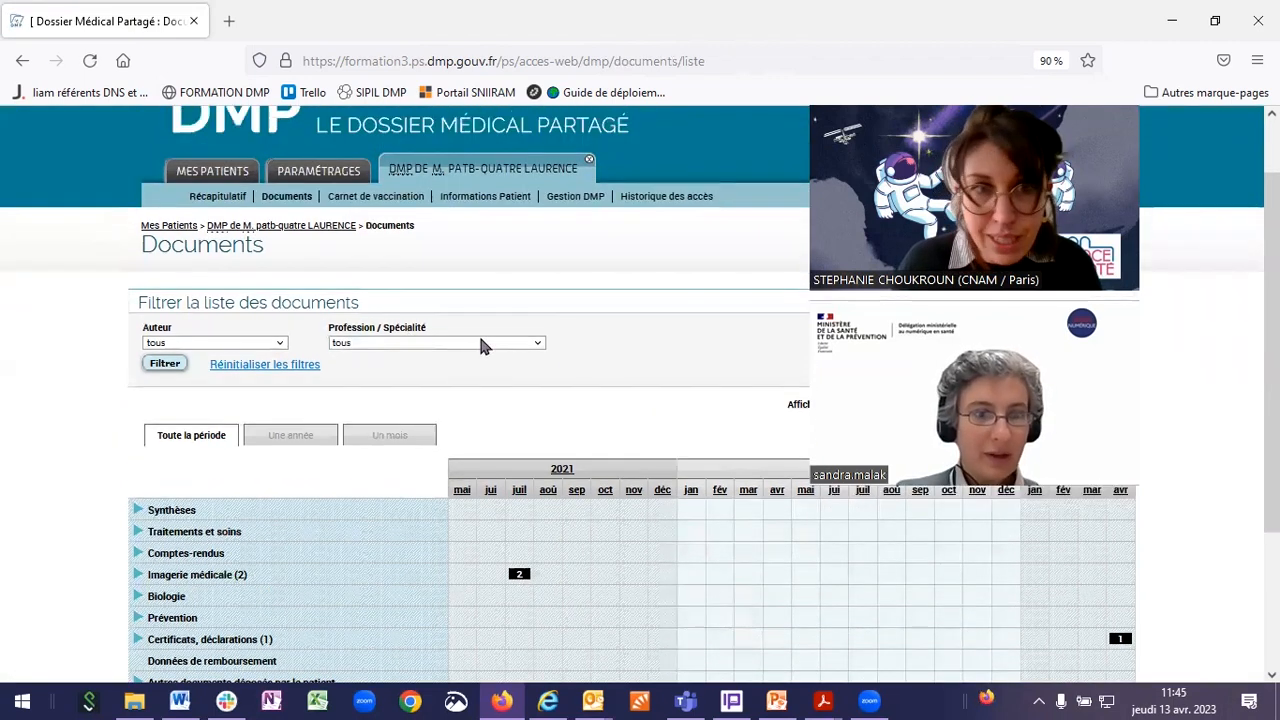
scroll(232, 555, "down", 4)
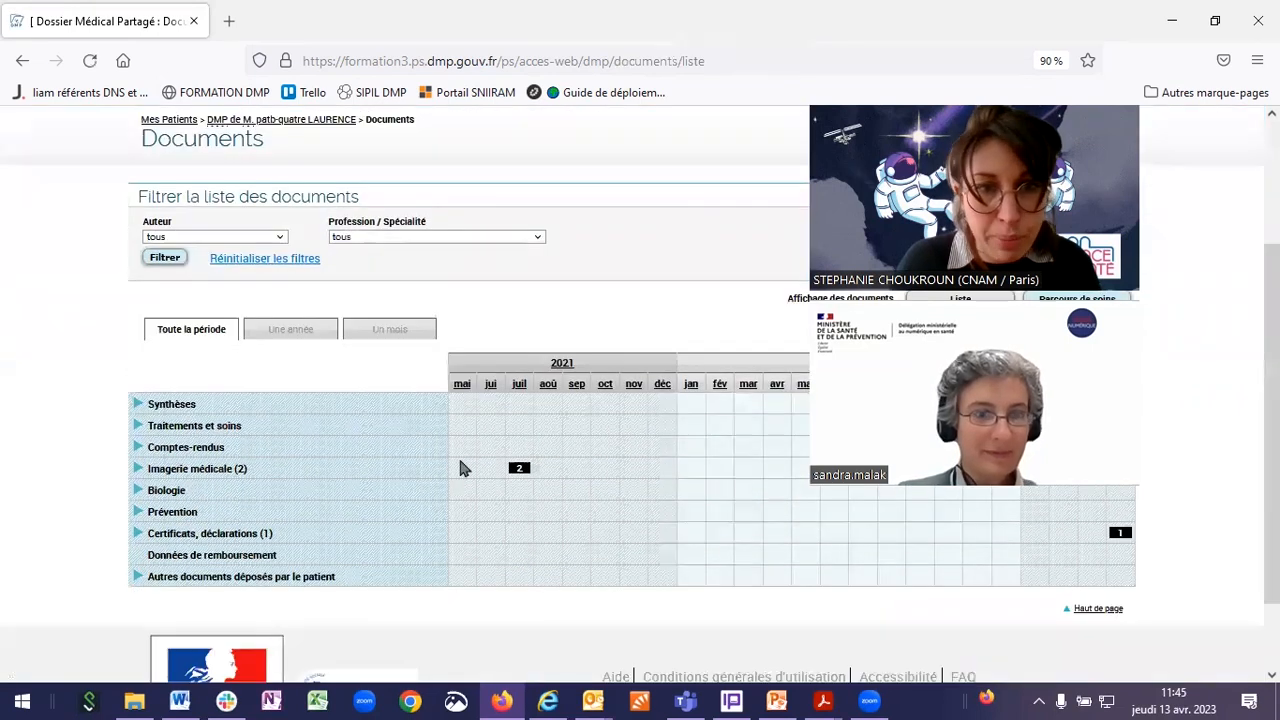
left_click(520, 468)
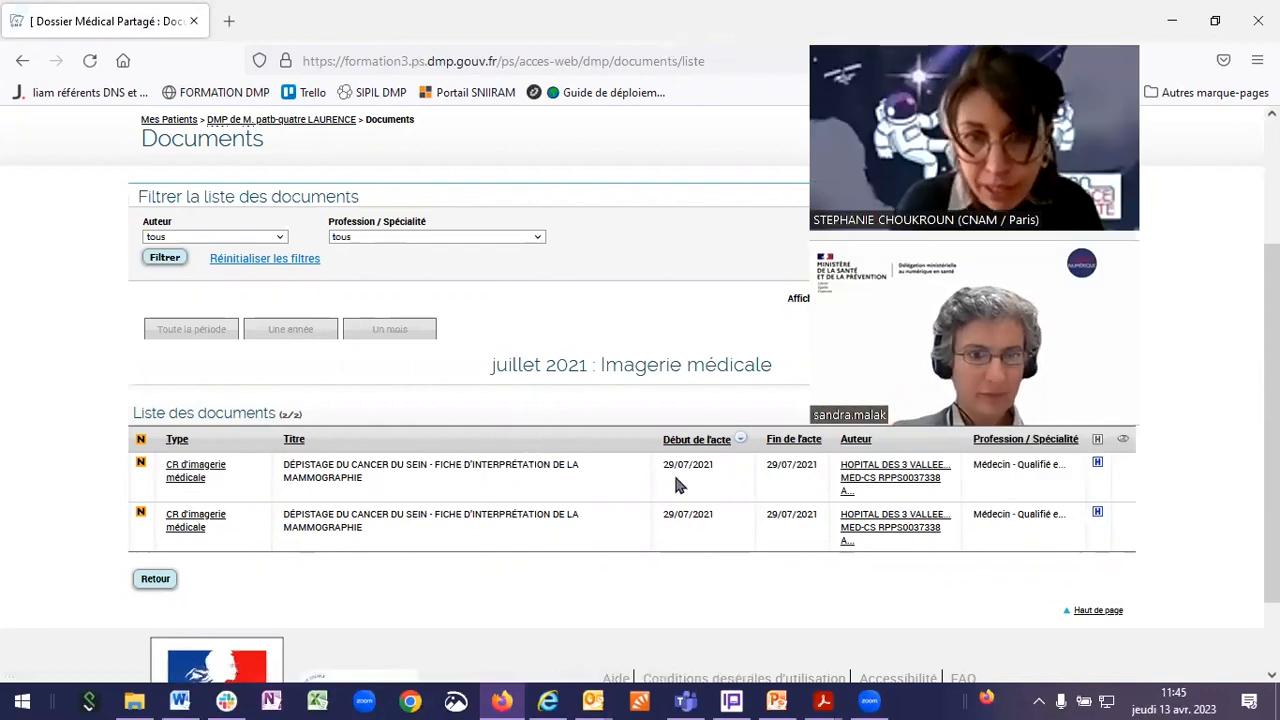
Step: Open the first 'CR d'imagerie médicale' mammography report and scroll through its authors, context and contents
left_click(1097, 463)
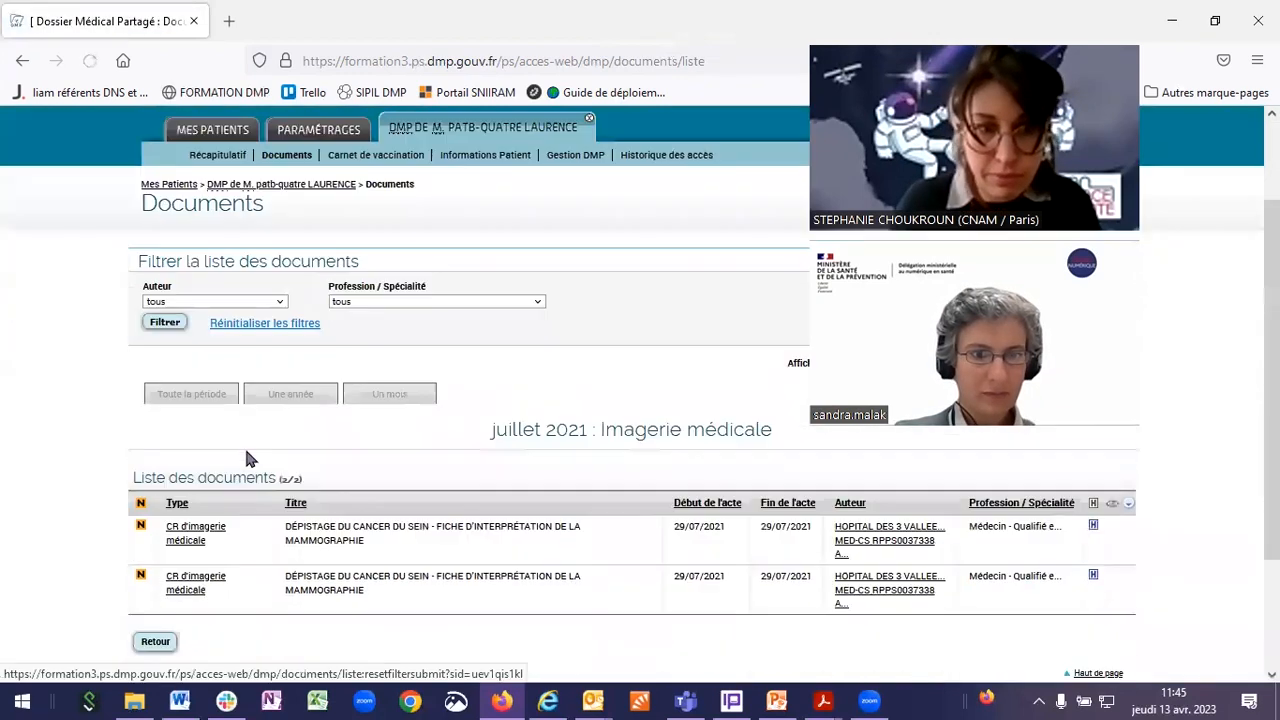
scroll(250, 458, "down", 3)
left_click(200, 380)
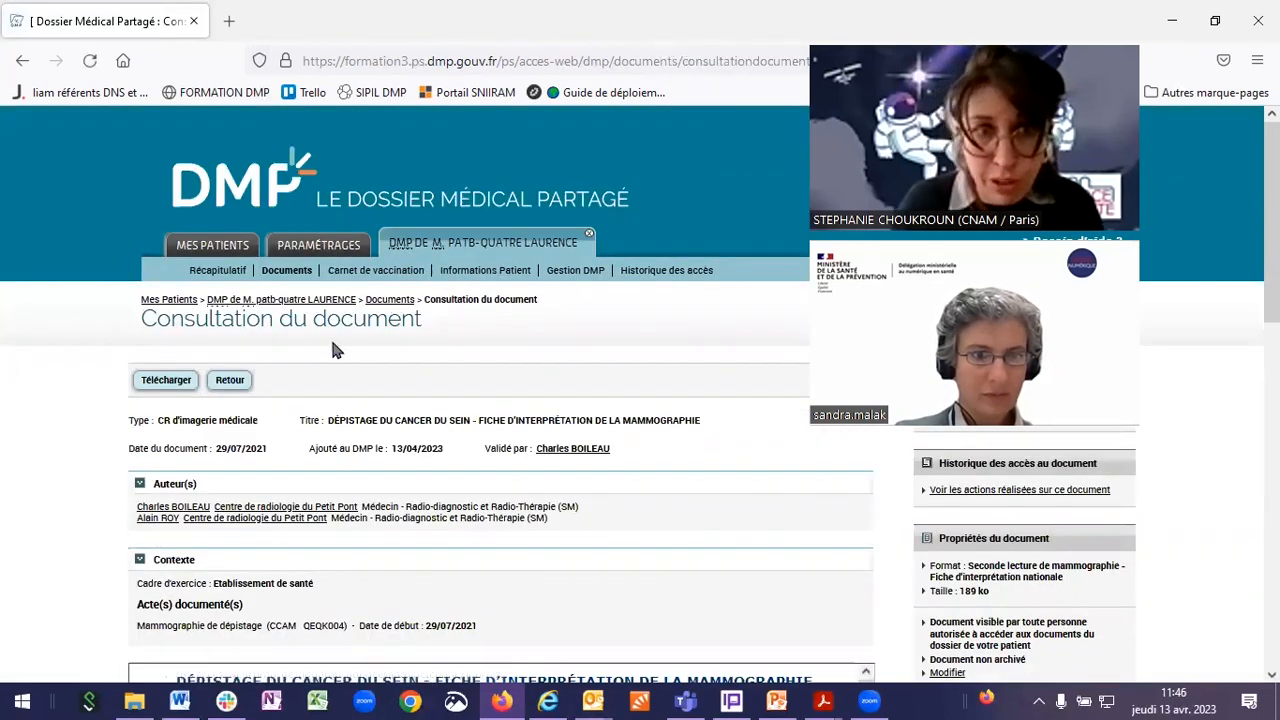
scroll(407, 252, "down", 2)
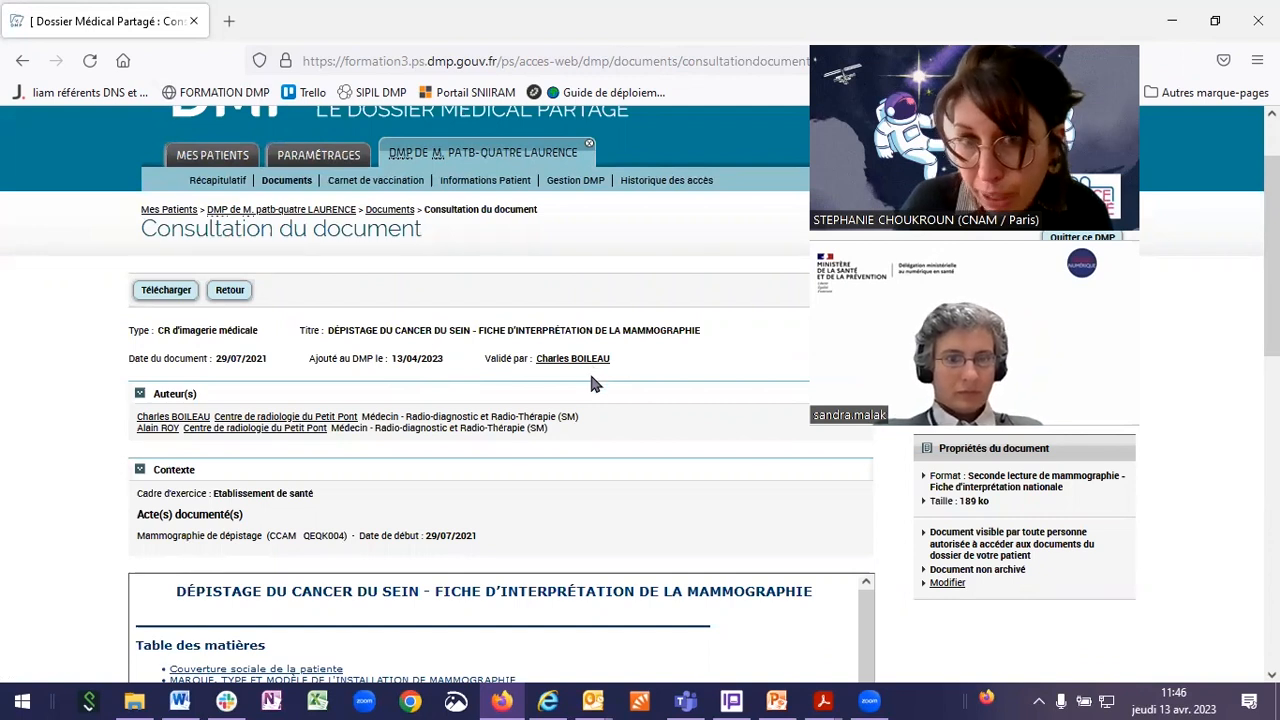
scroll(600, 440, "down", 3)
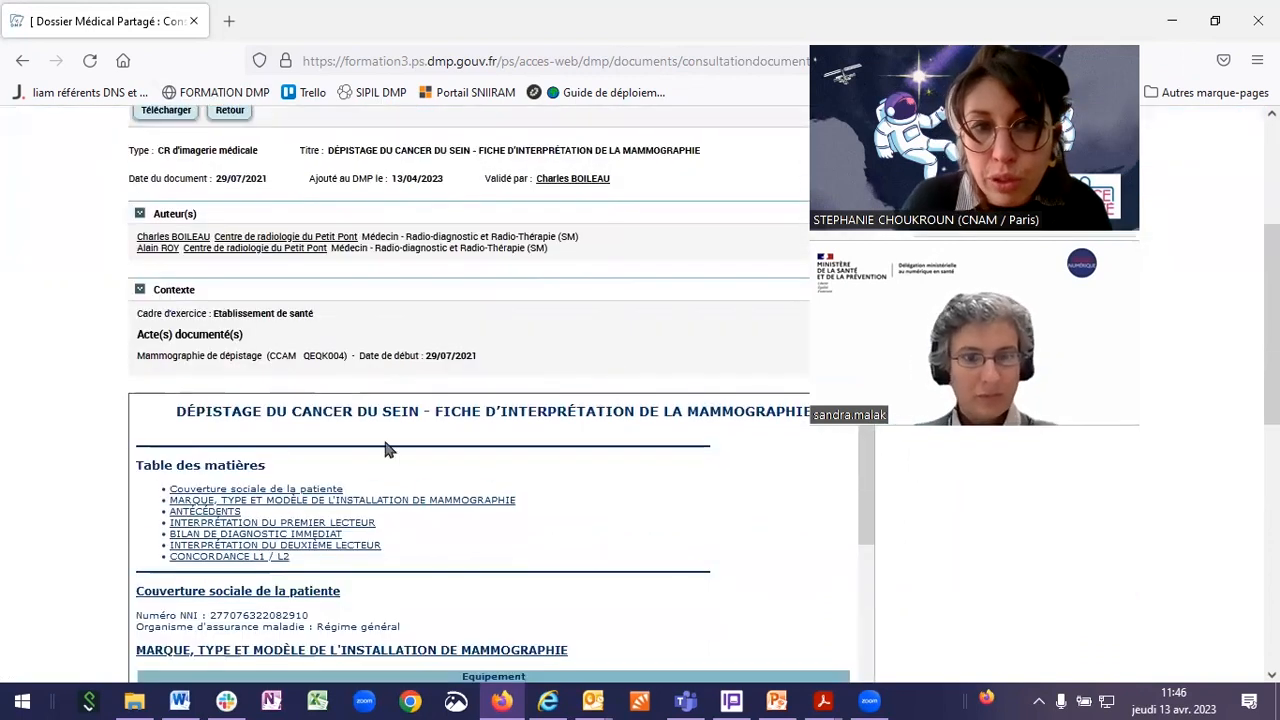
scroll(390, 450, "down", 1)
scroll(444, 347, "down", 3)
scroll(371, 534, "down", 8)
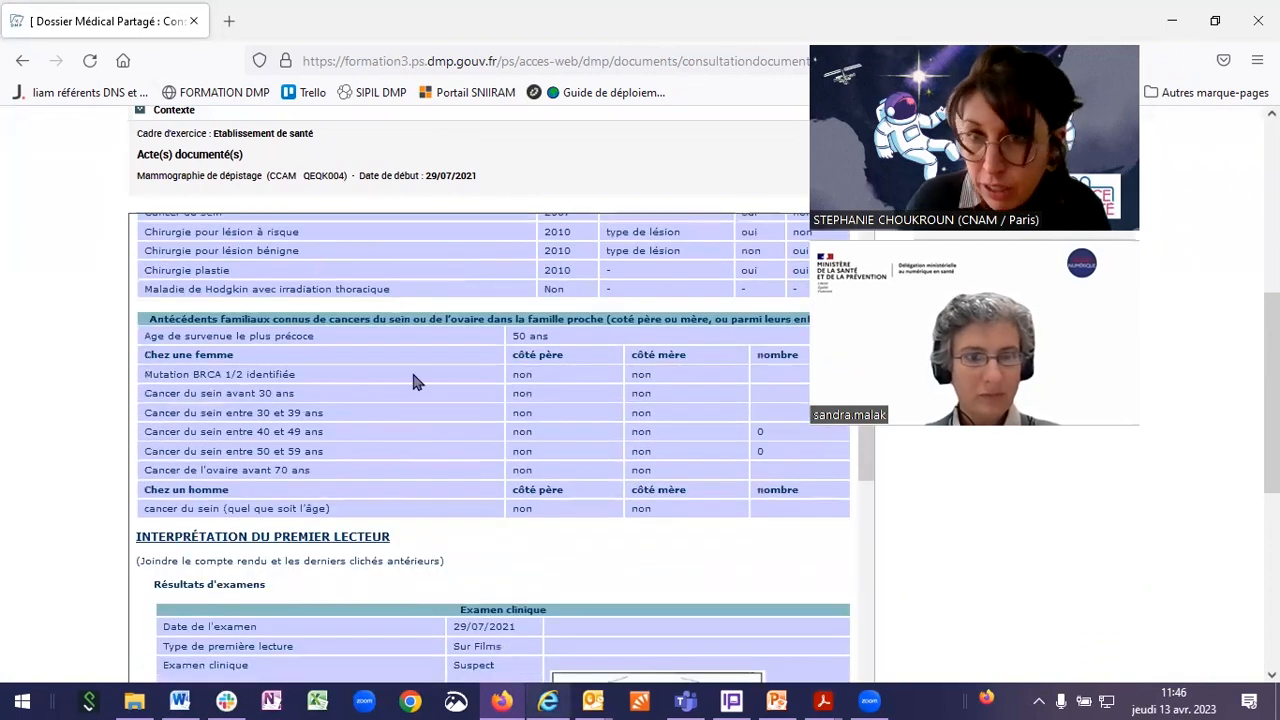
scroll(340, 434, "down", 5)
scroll(400, 528, "up", 15)
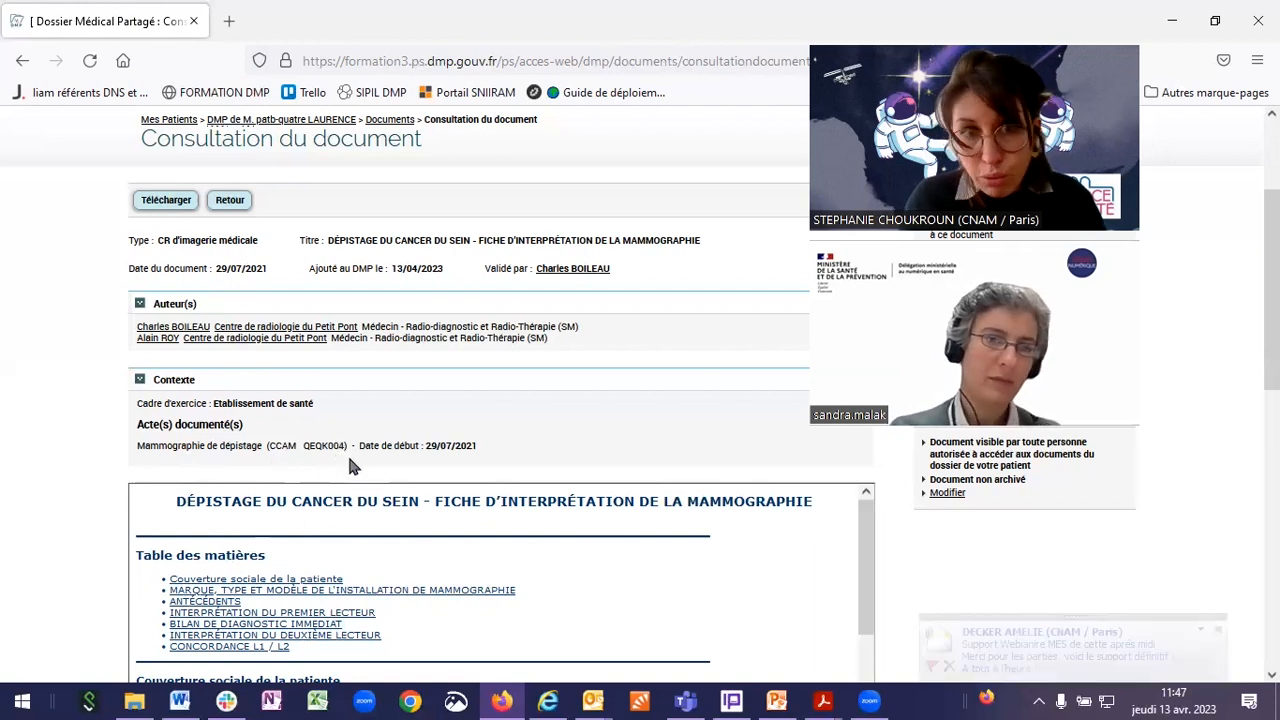
Step: Scroll to the end of the mammography report and use Retour to reach the 'juillet 2021' imaging list
scroll(347, 453, "up", 3)
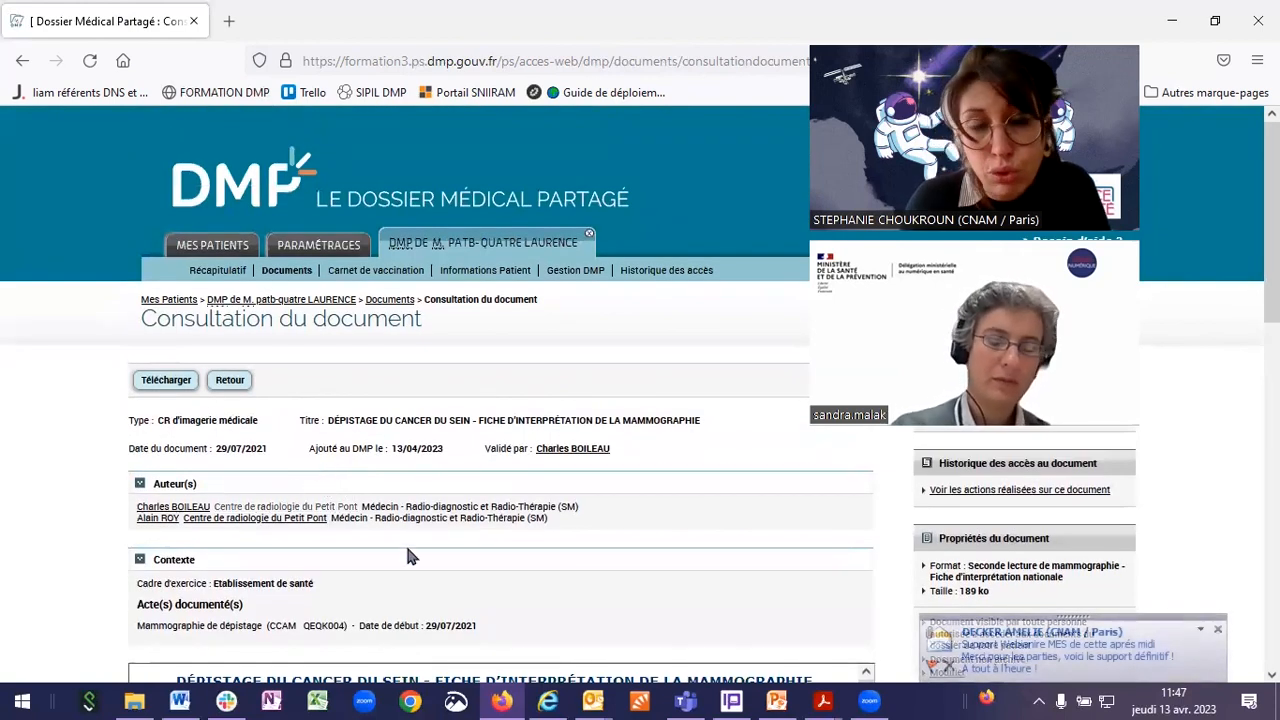
scroll(438, 393, "down", 1)
scroll(438, 393, "down", 3)
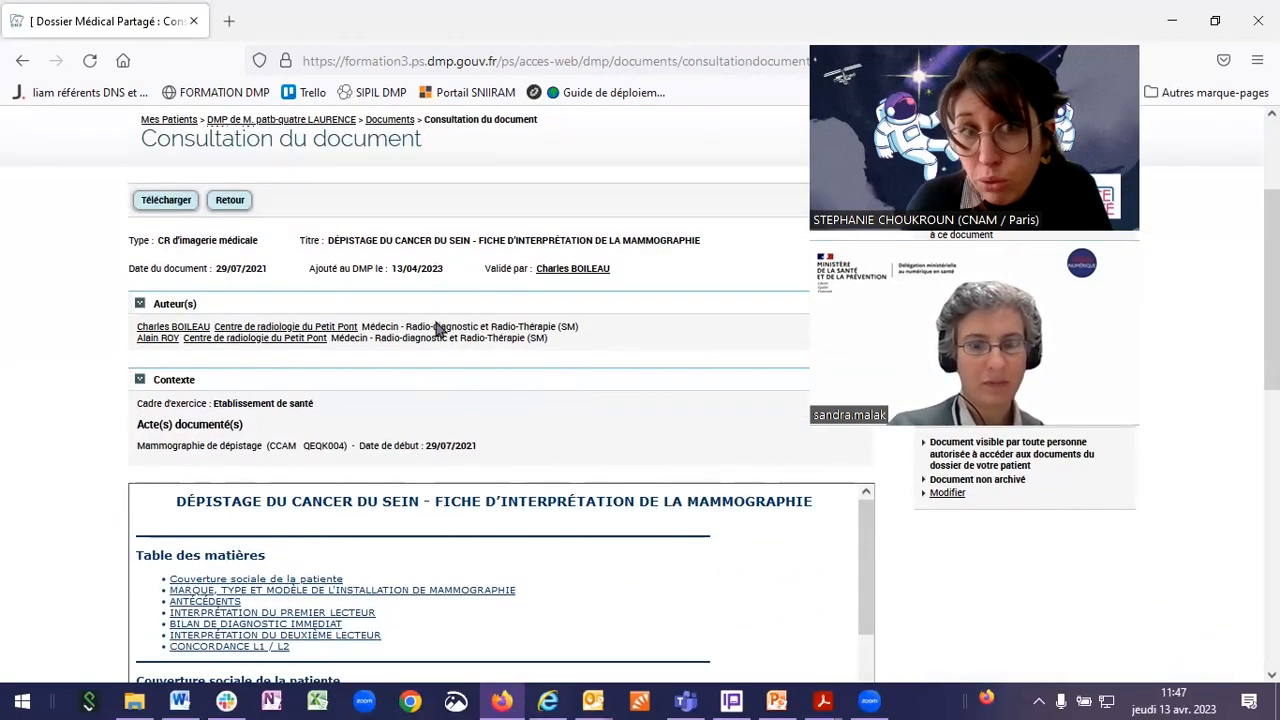
scroll(440, 360, "down", 10)
scroll(435, 570, "down", 15)
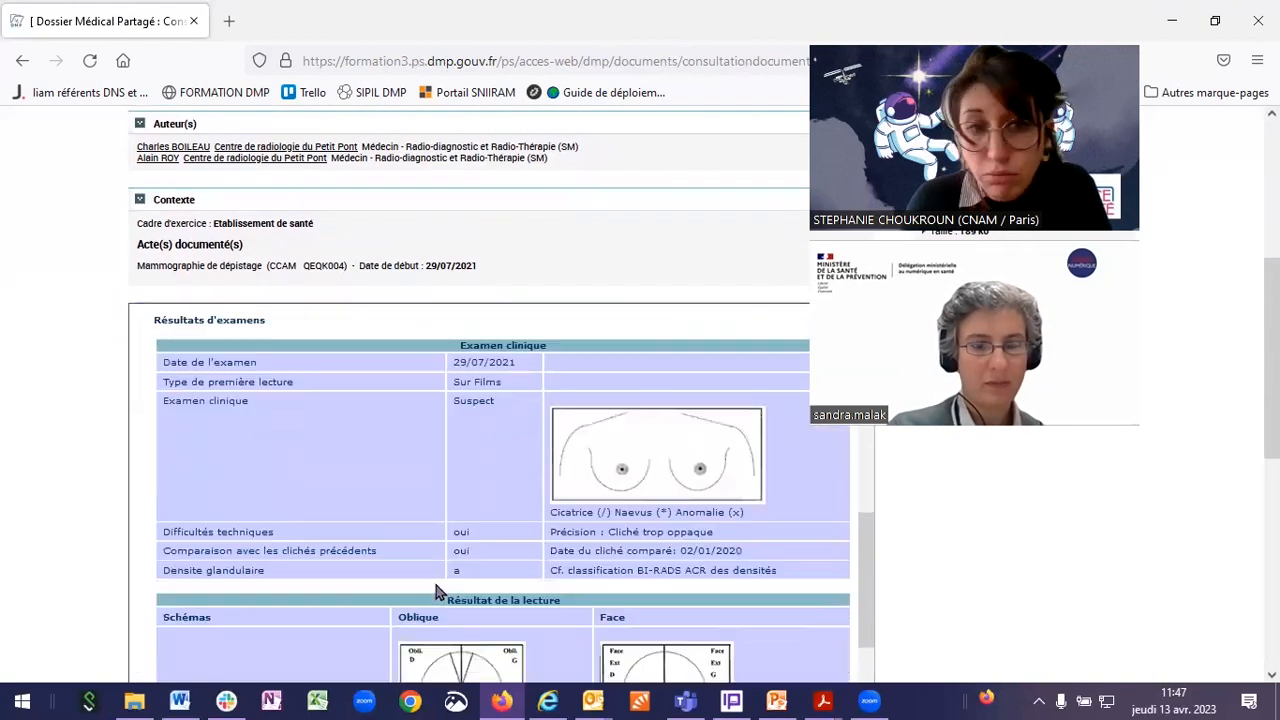
scroll(436, 592, "down", 15)
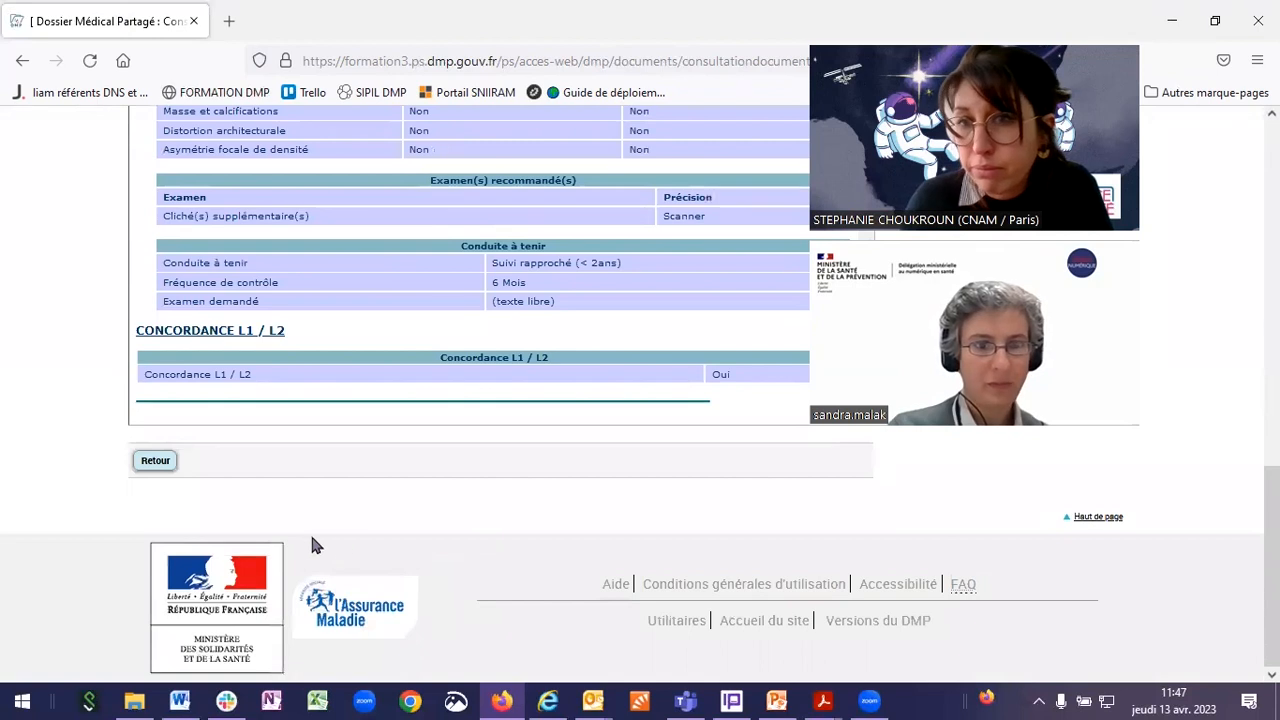
left_click(160, 462)
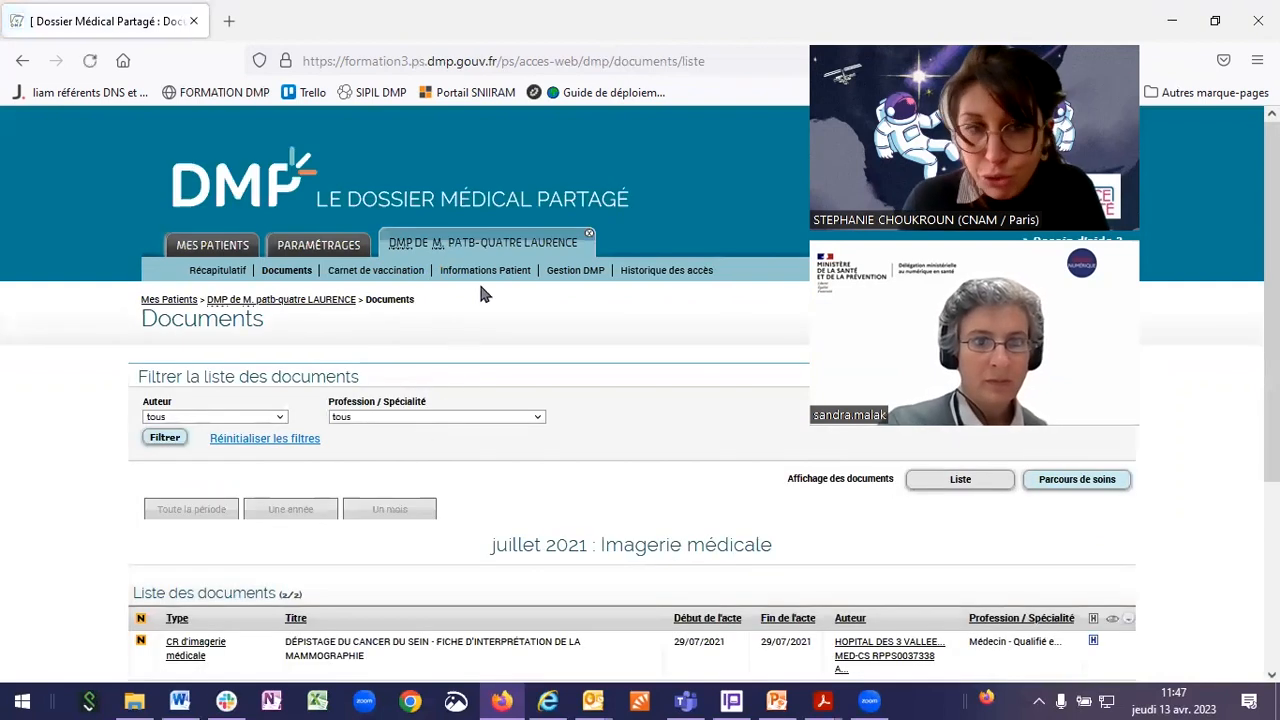
Step: Open the Carnet de vaccination and start validating the pending INFANRIXTETRA booster of 03/04/2023, lot EH9899
left_click(358, 272)
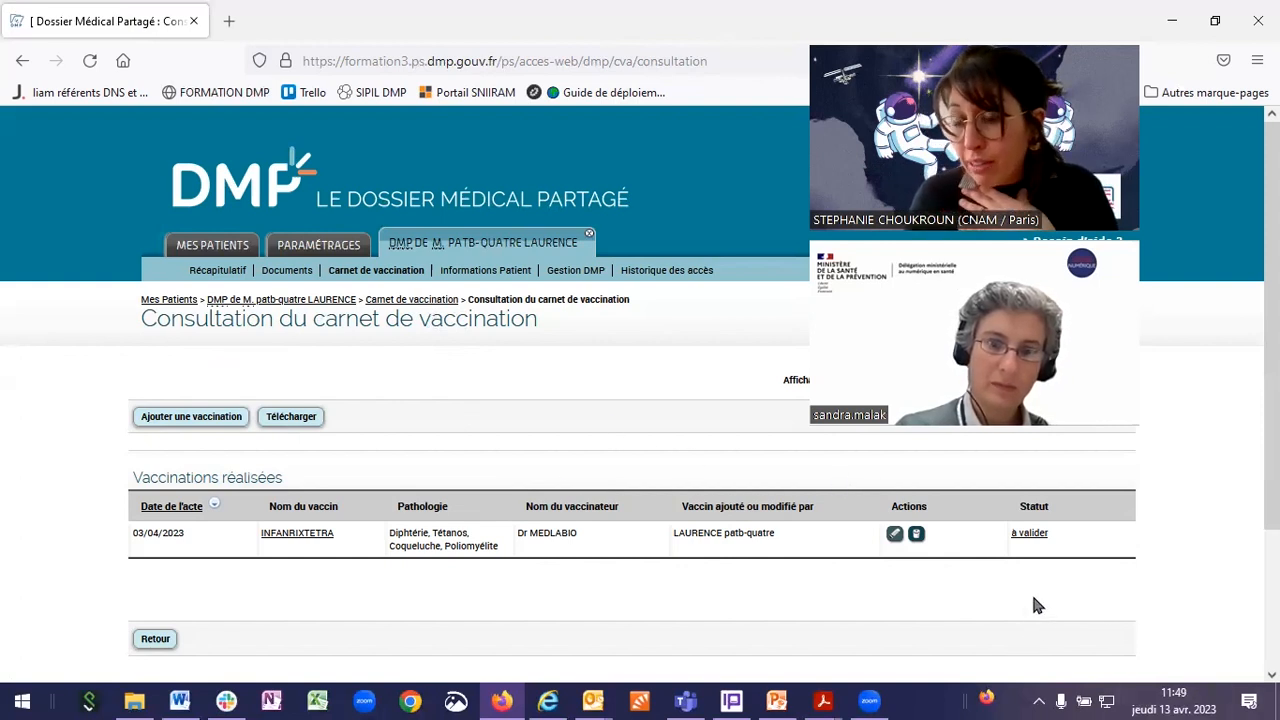
left_click(1027, 534)
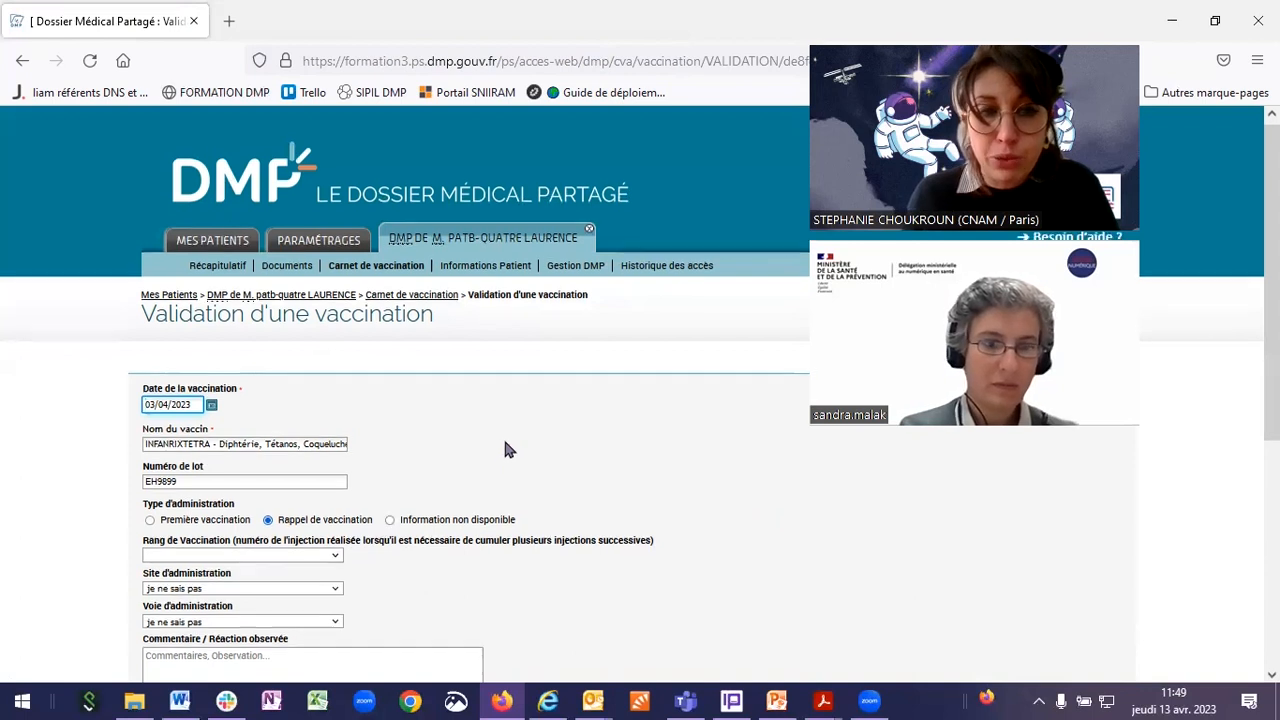
Step: Confirm the INFANRIXTETRA vaccination with 'Je suis le vaccinateur' selected, via 'Valider la vaccination'
scroll(503, 440, "down", 2)
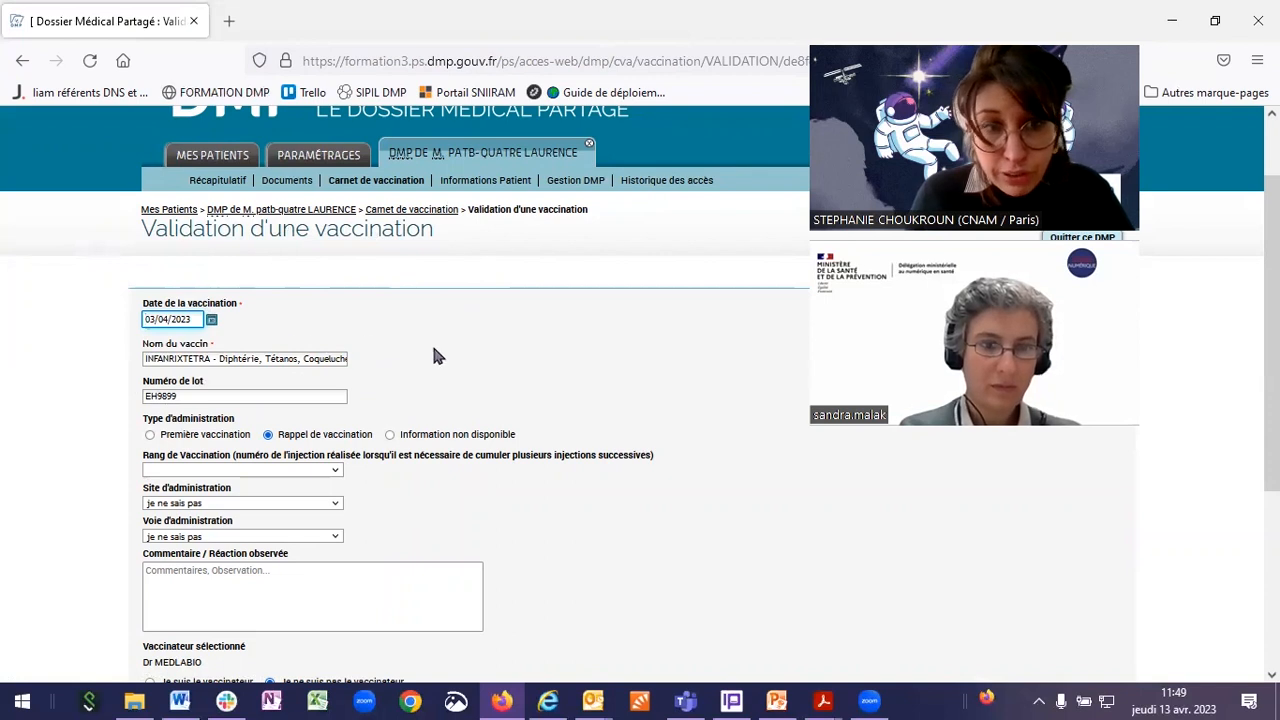
scroll(452, 388, "down", 1)
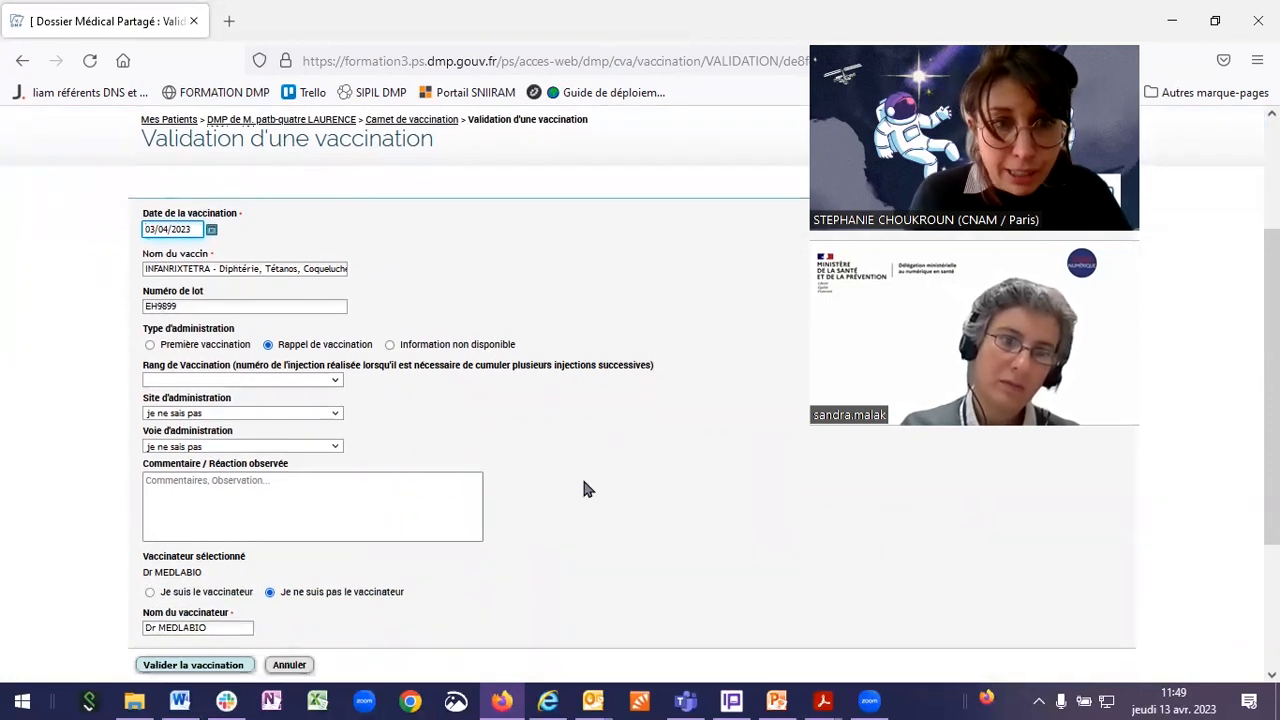
scroll(580, 510, "down", 3)
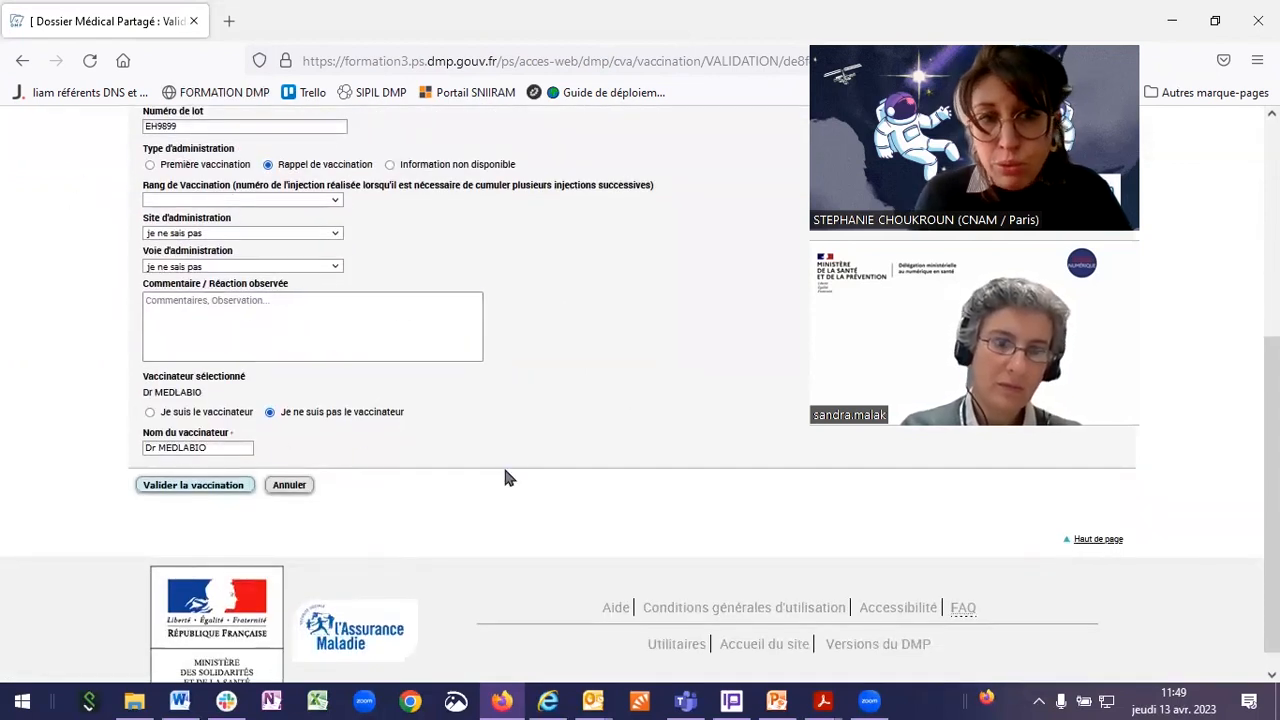
left_click(212, 413)
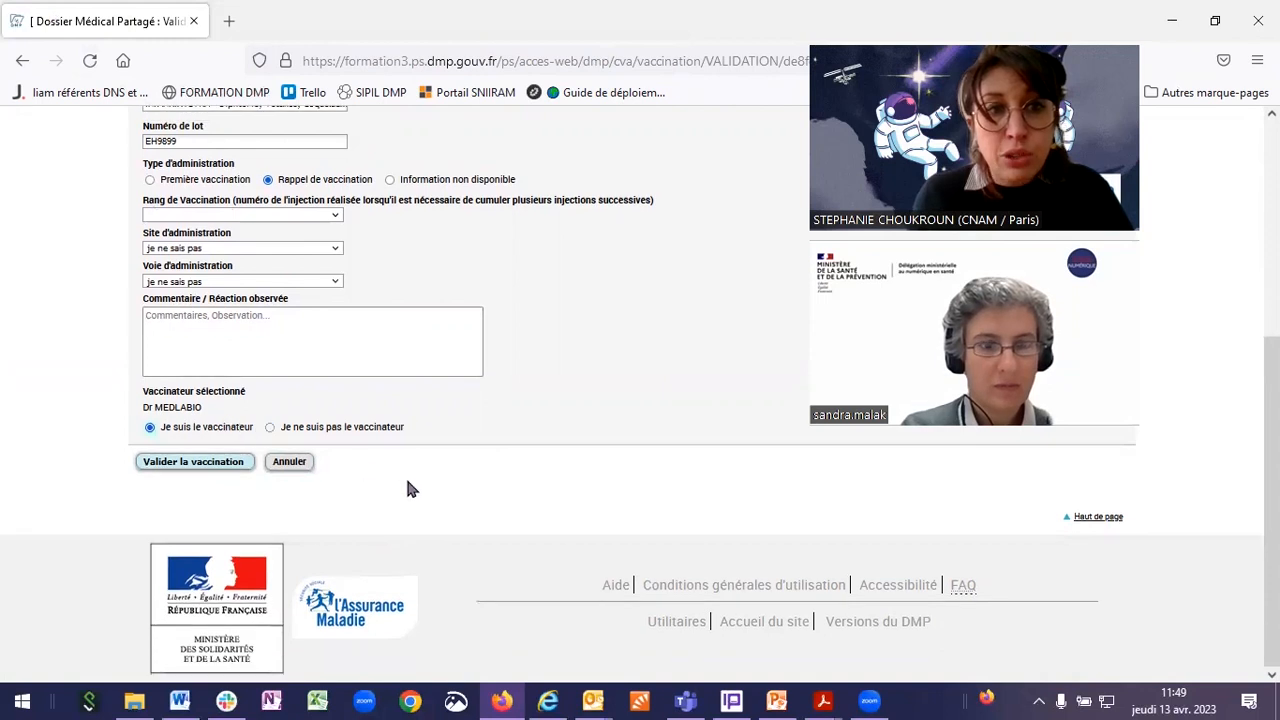
left_click(224, 472)
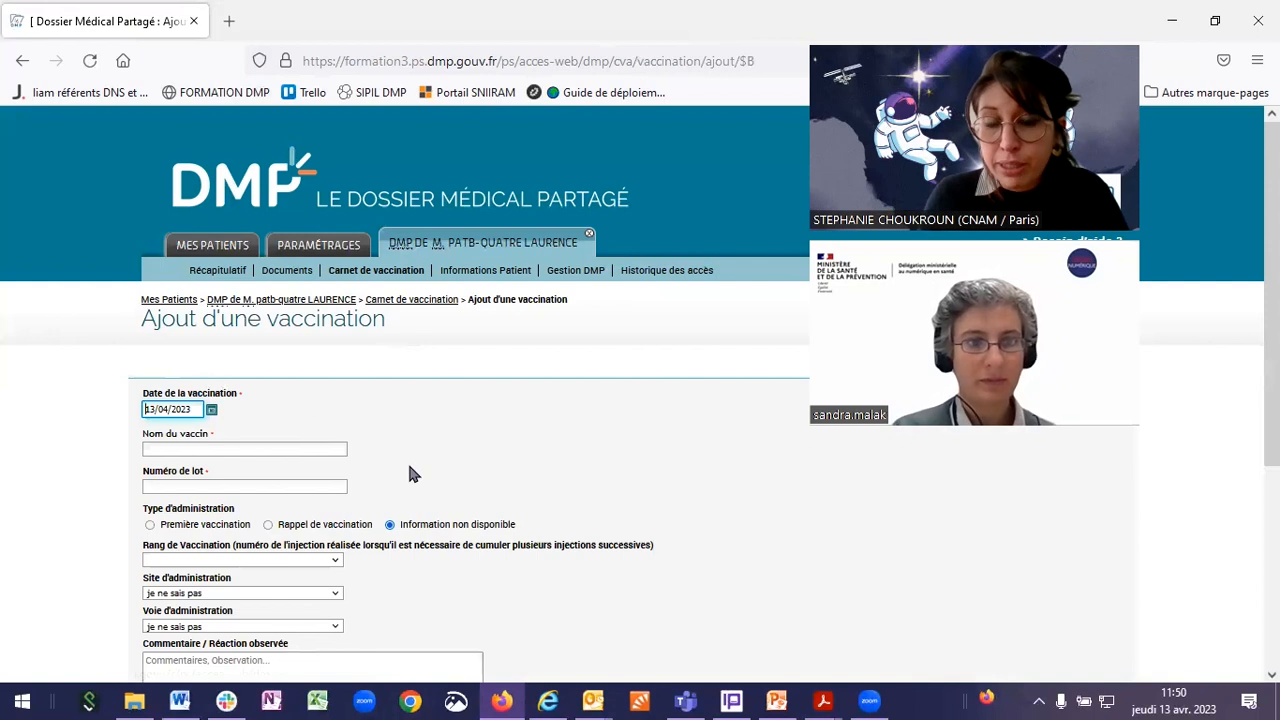
Step: Enter 'vacc' in the Nom du vaccin field to show suggestions like VACCIN AMARIL PASTEUR and SPIKEVAX
scroll(432, 456, "down", 2)
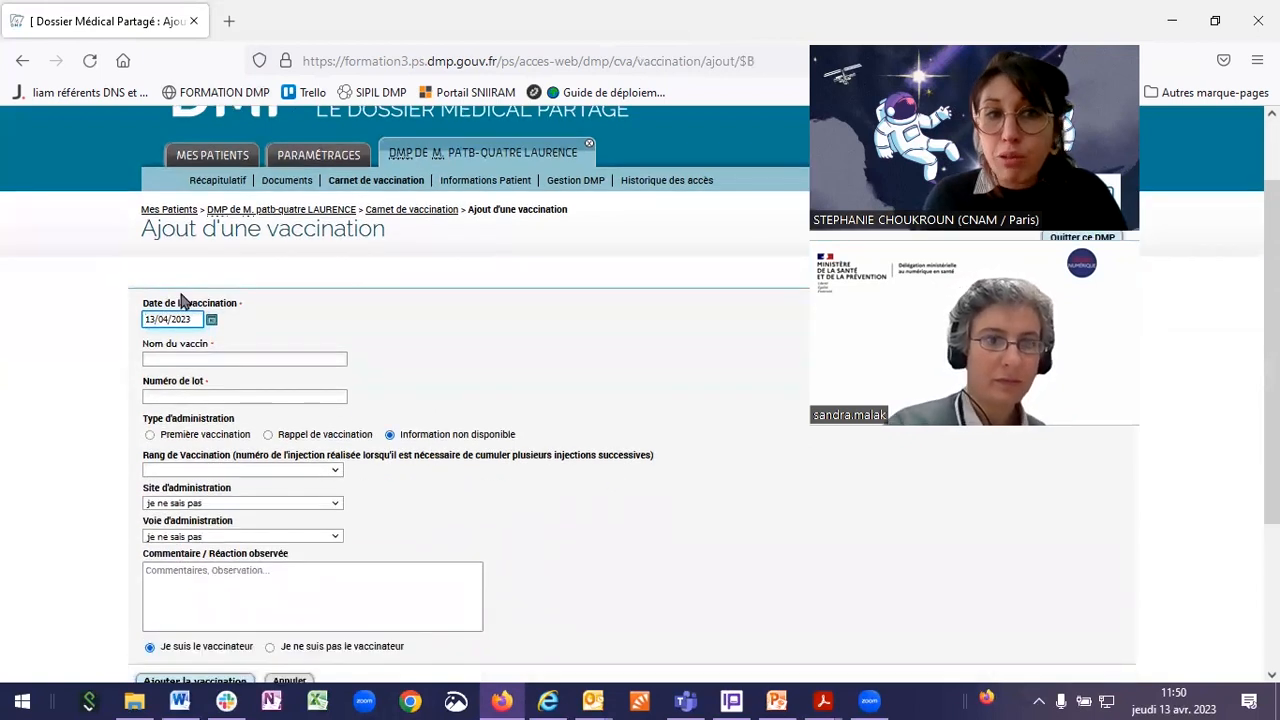
left_click(178, 360)
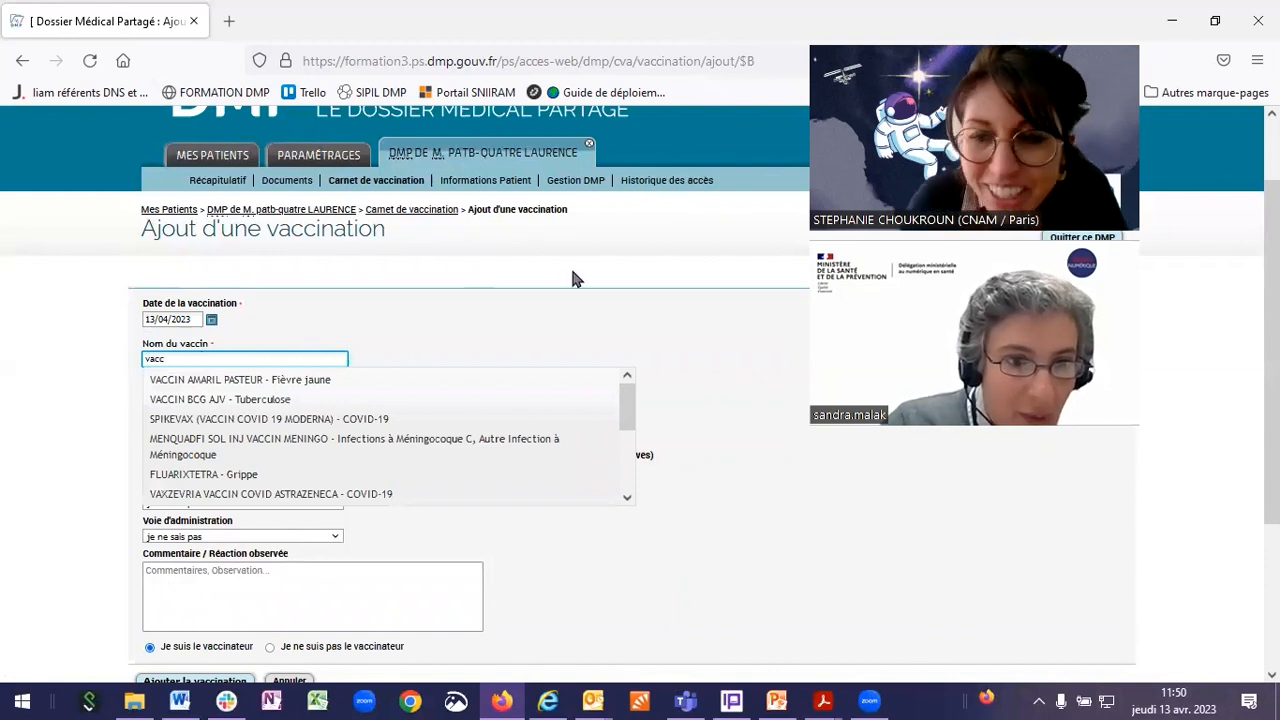
Step: Retype the vaccine name as 'gri' and pick VAXIGRIPTETRA - Grippe from the suggestions
key("BackSpace")
key("BackSpace")
type("xi")
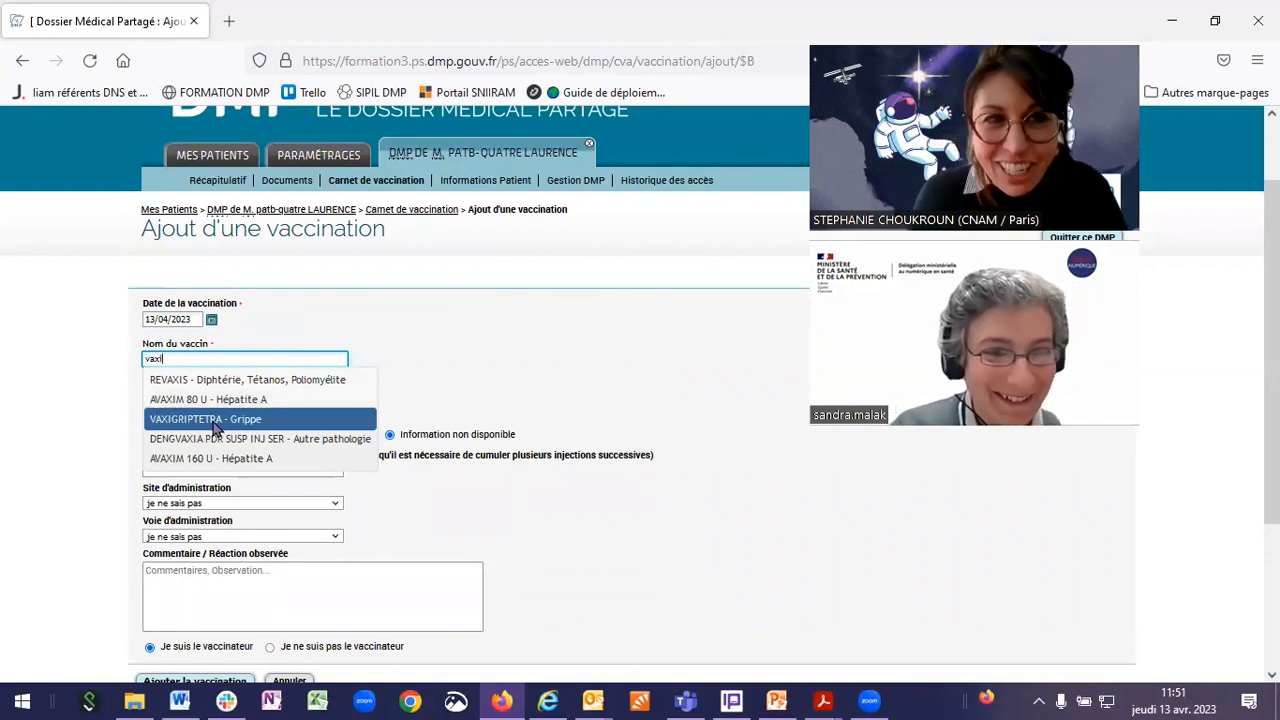
left_click_drag(190, 360, 140, 360)
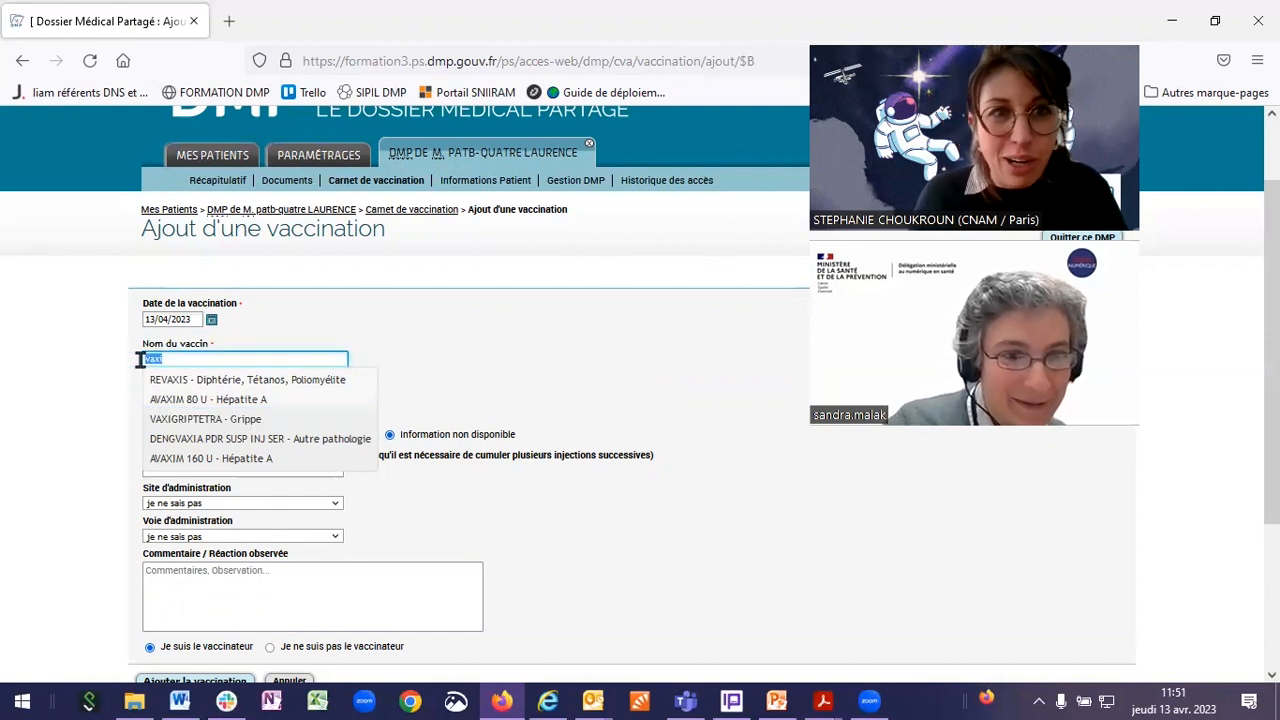
type("gri")
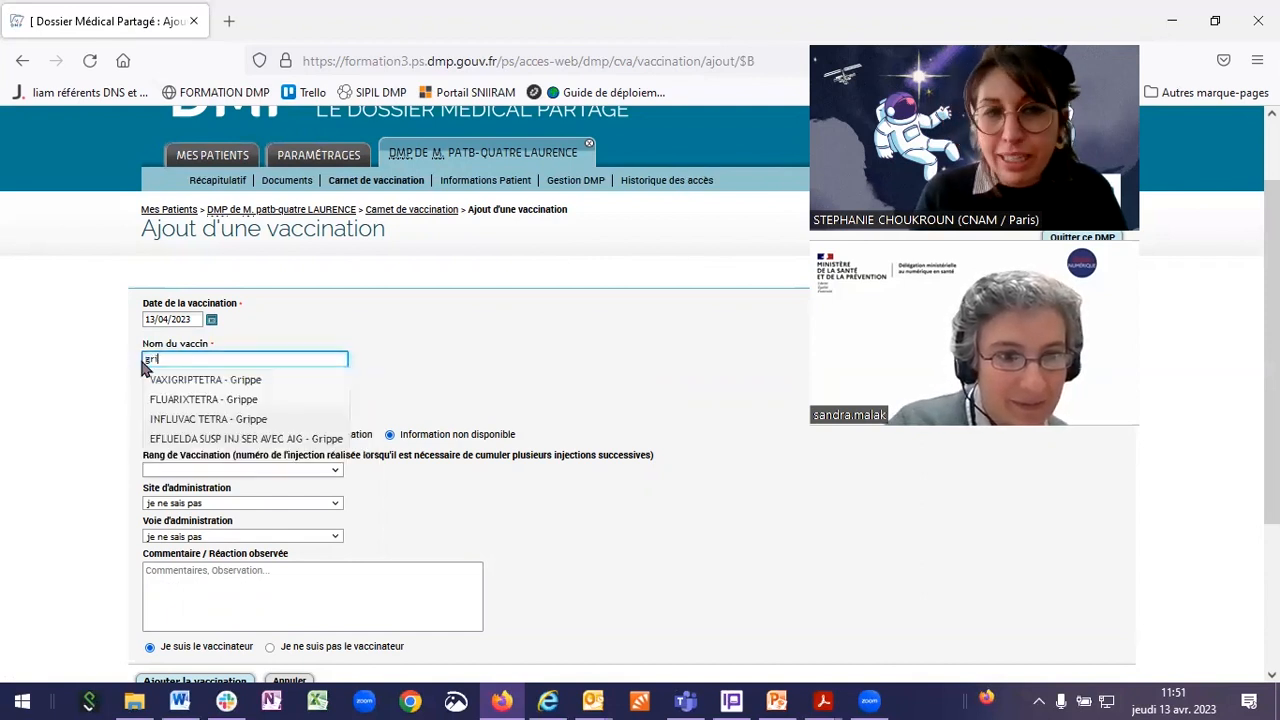
left_click(279, 381)
Step: Enter lot number ADF1222, mark it as Première vaccination, and add the vaccination
left_click(183, 398)
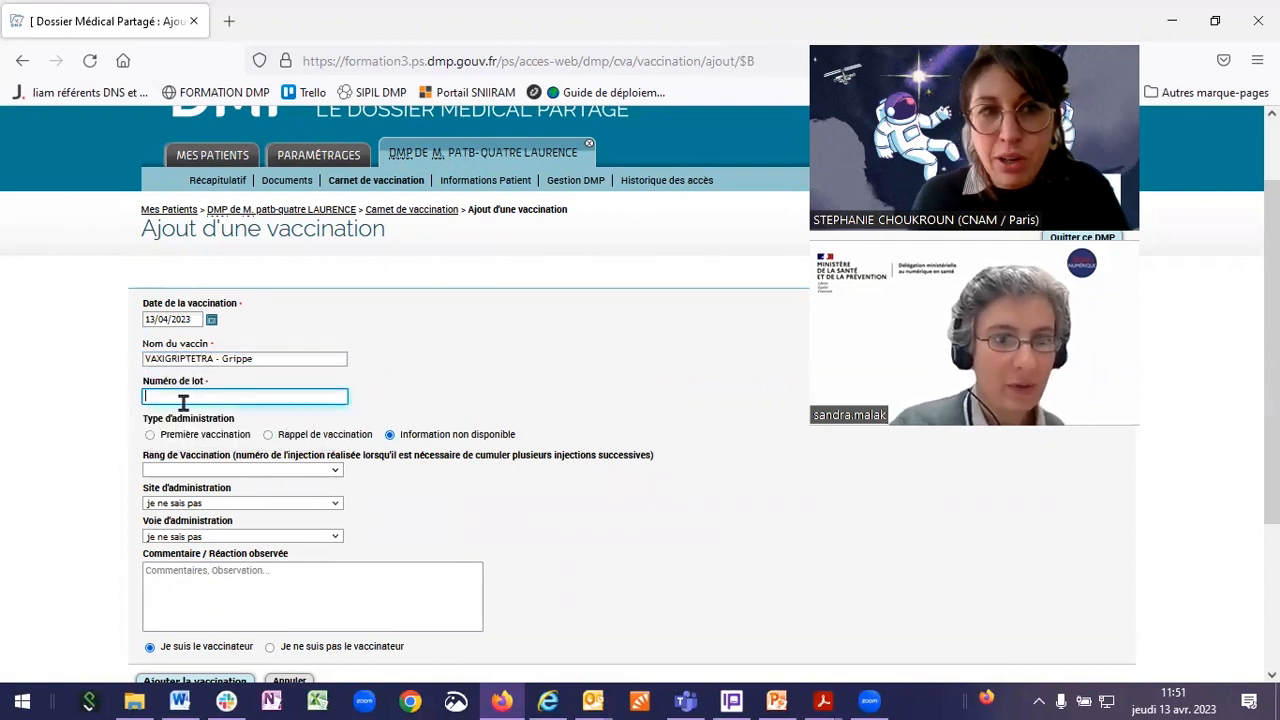
type("ADF1222")
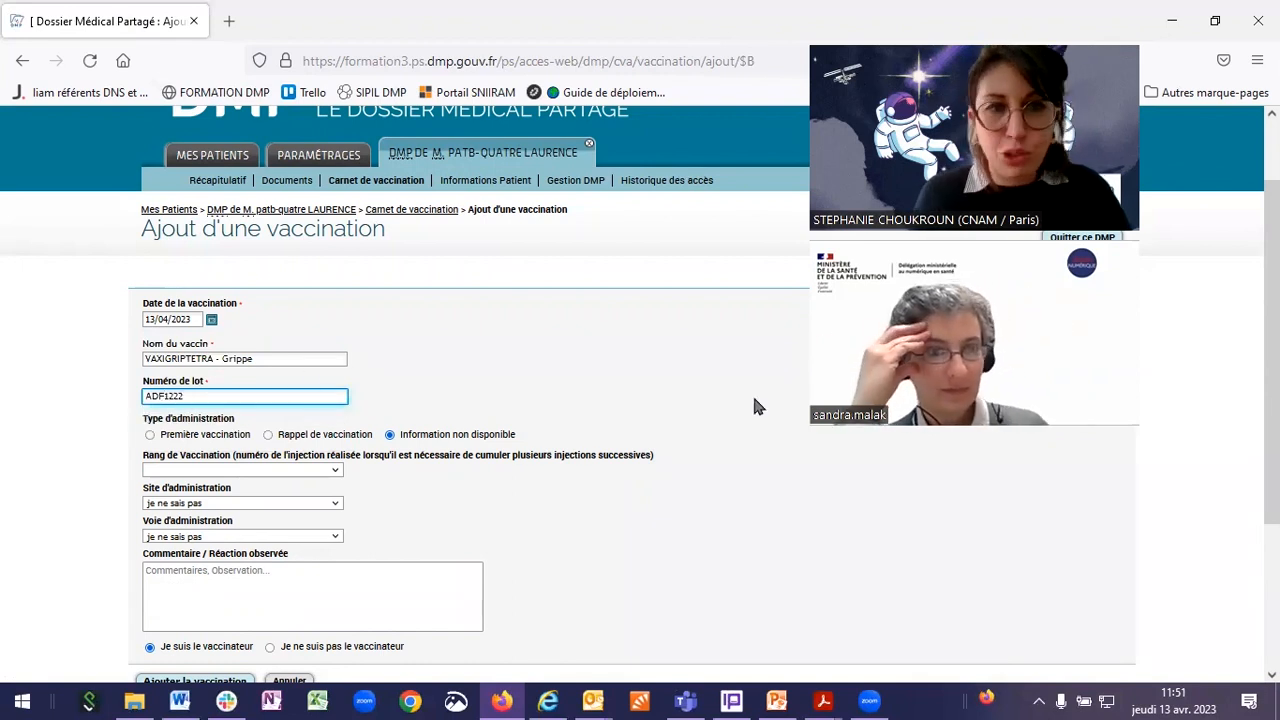
left_click(324, 436)
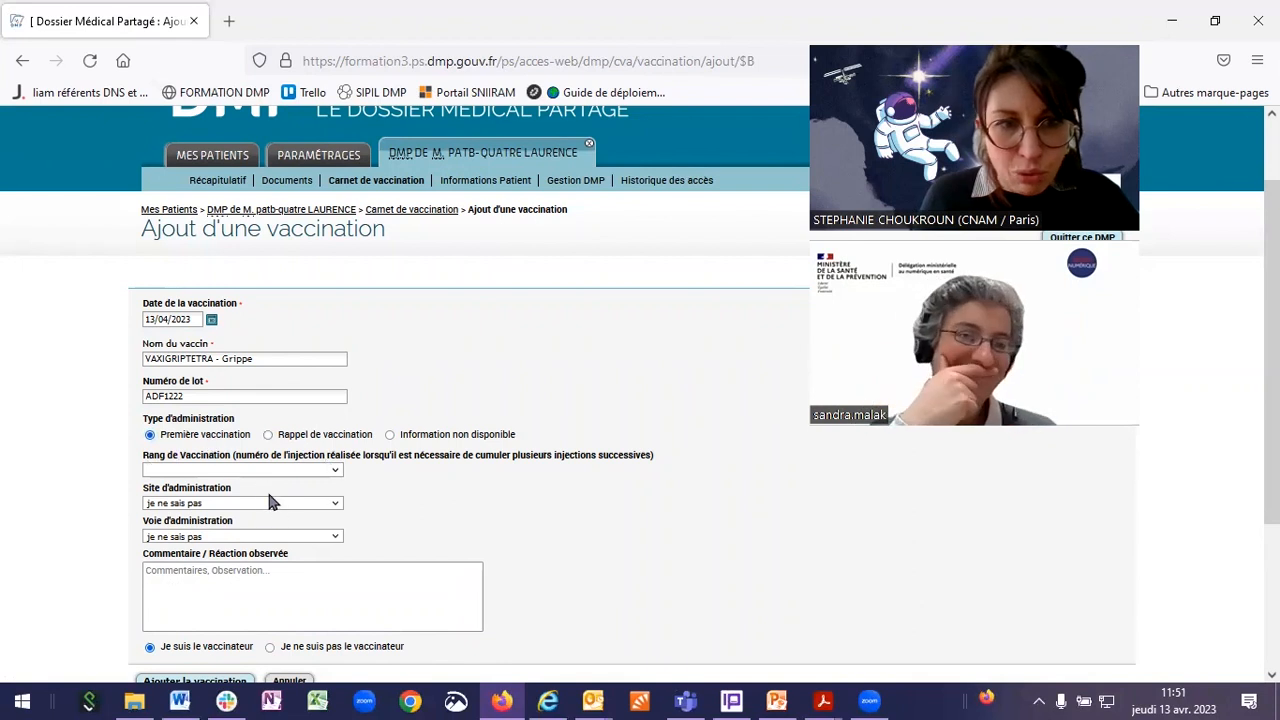
scroll(270, 500, "down", 3)
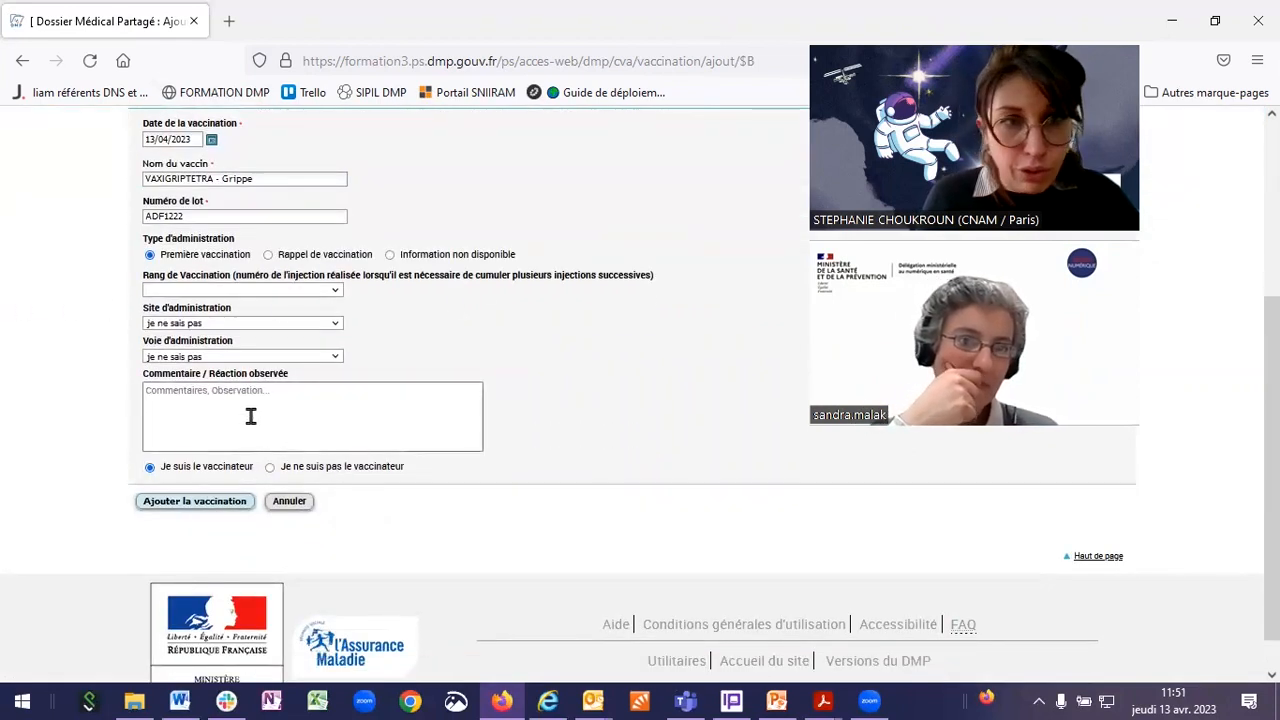
scroll(330, 450, "up", 2)
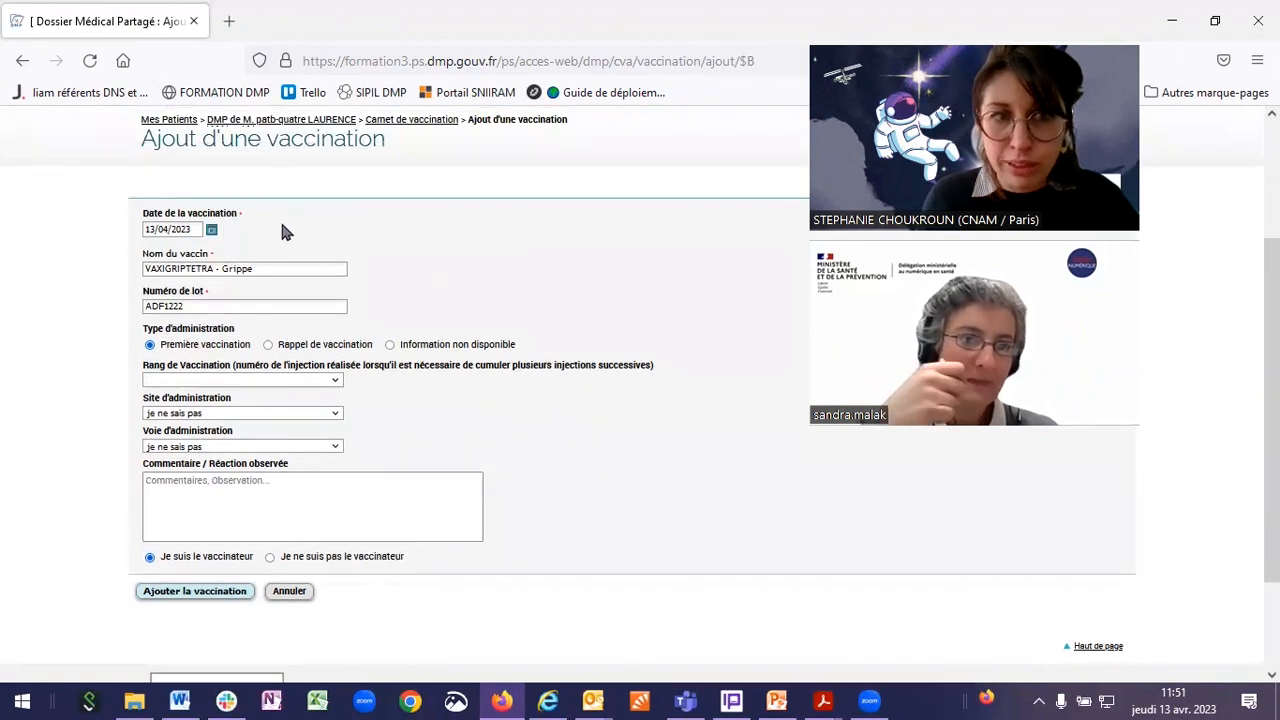
scroll(343, 528, "down", 3)
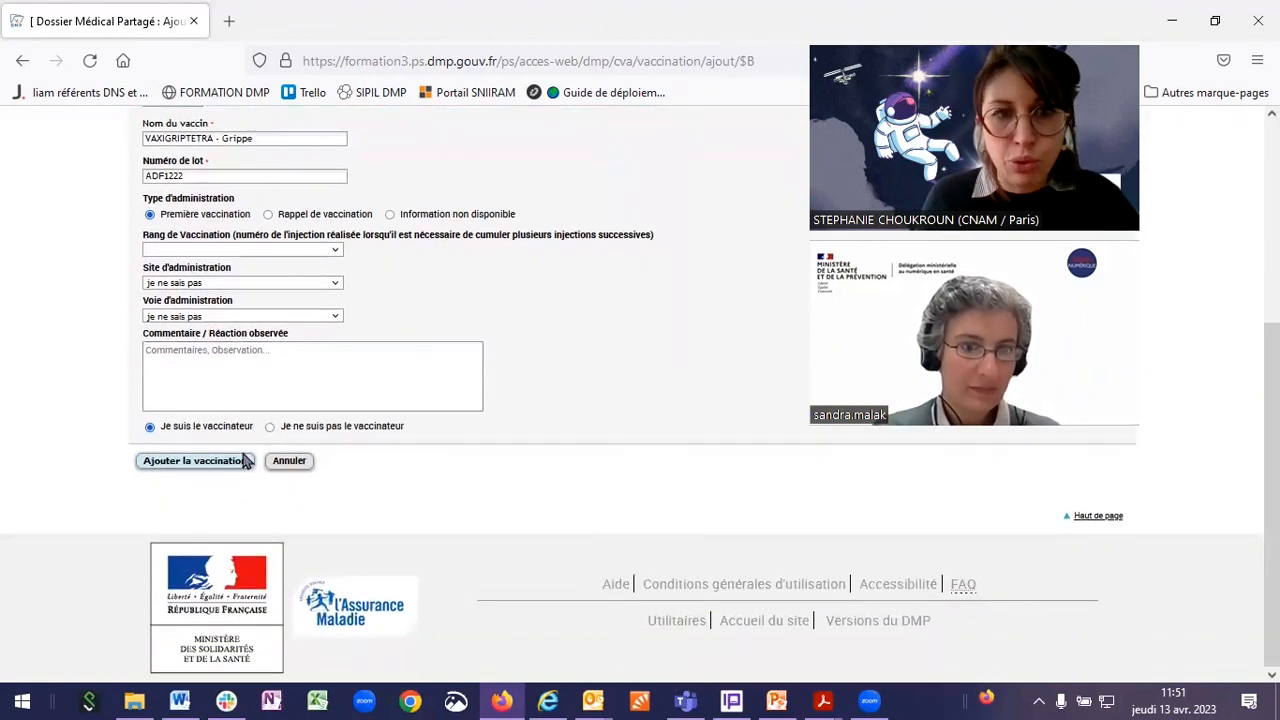
left_click(190, 461)
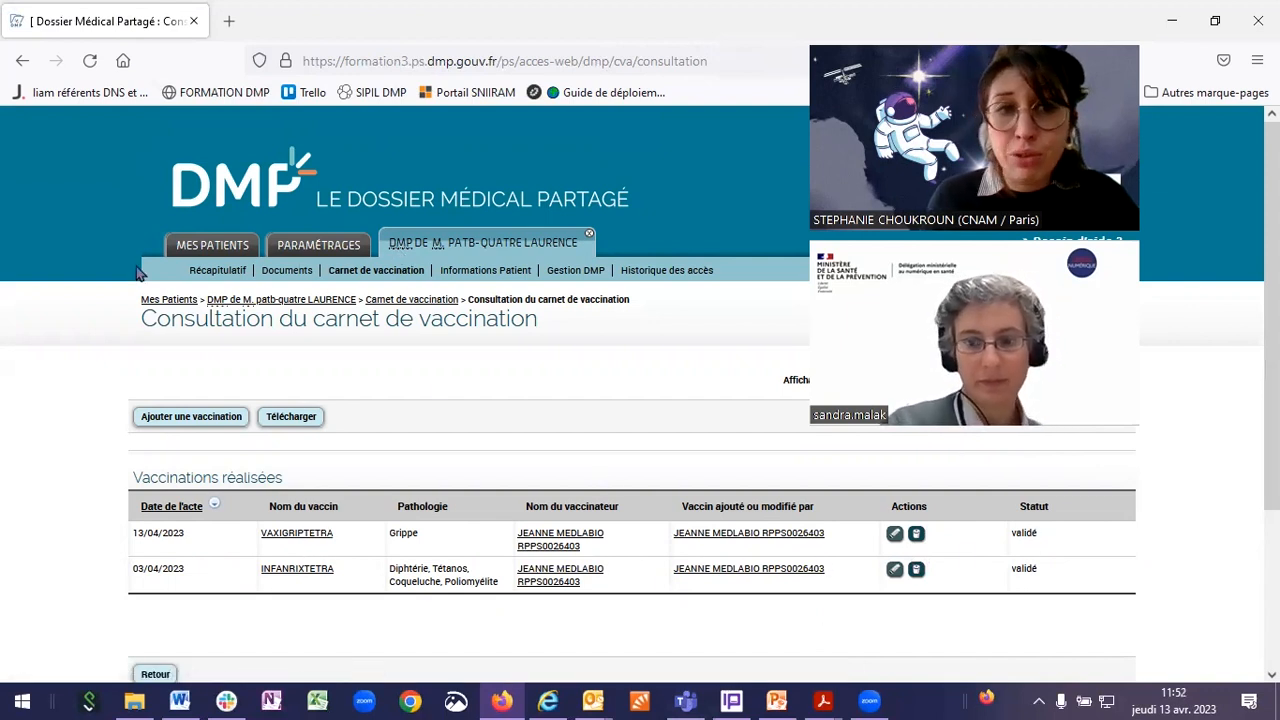
Step: Reload the Récapitulatif page, then show the Documents list headed by the 03/04–13/04/2023 vaccination history
left_click(430, 507)
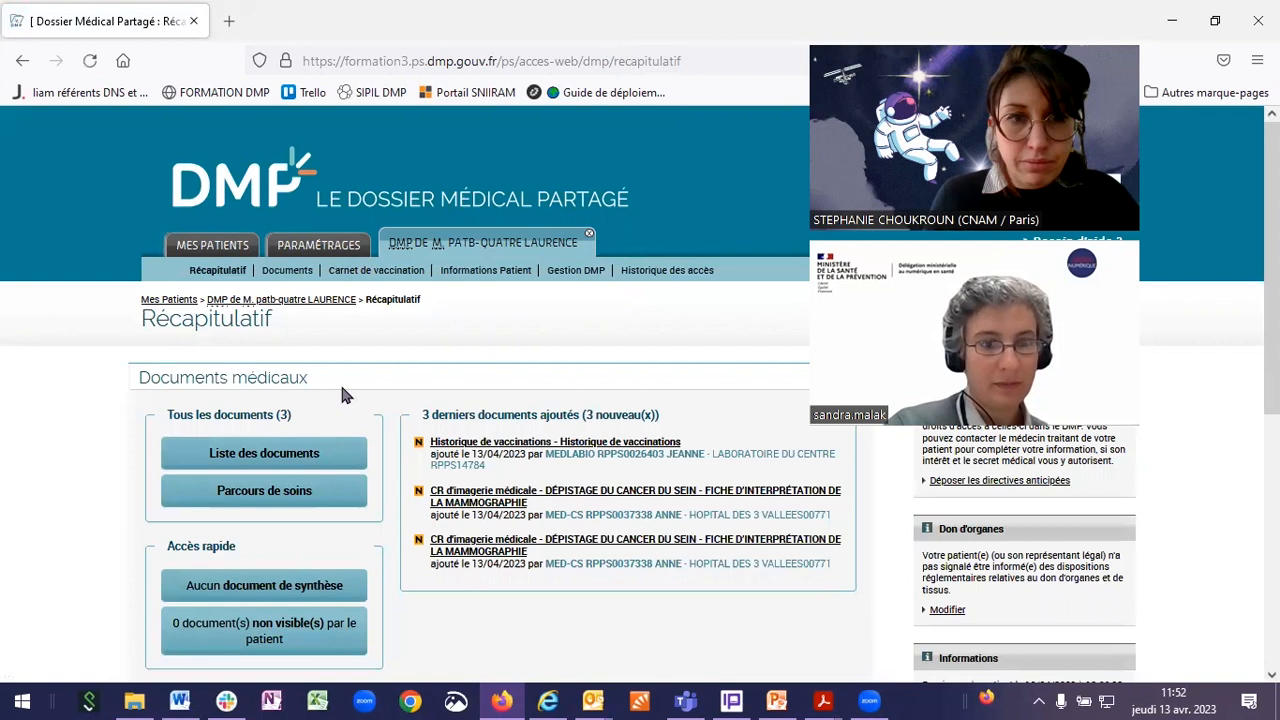
scroll(340, 385, "down", 3)
scroll(352, 408, "up", 3)
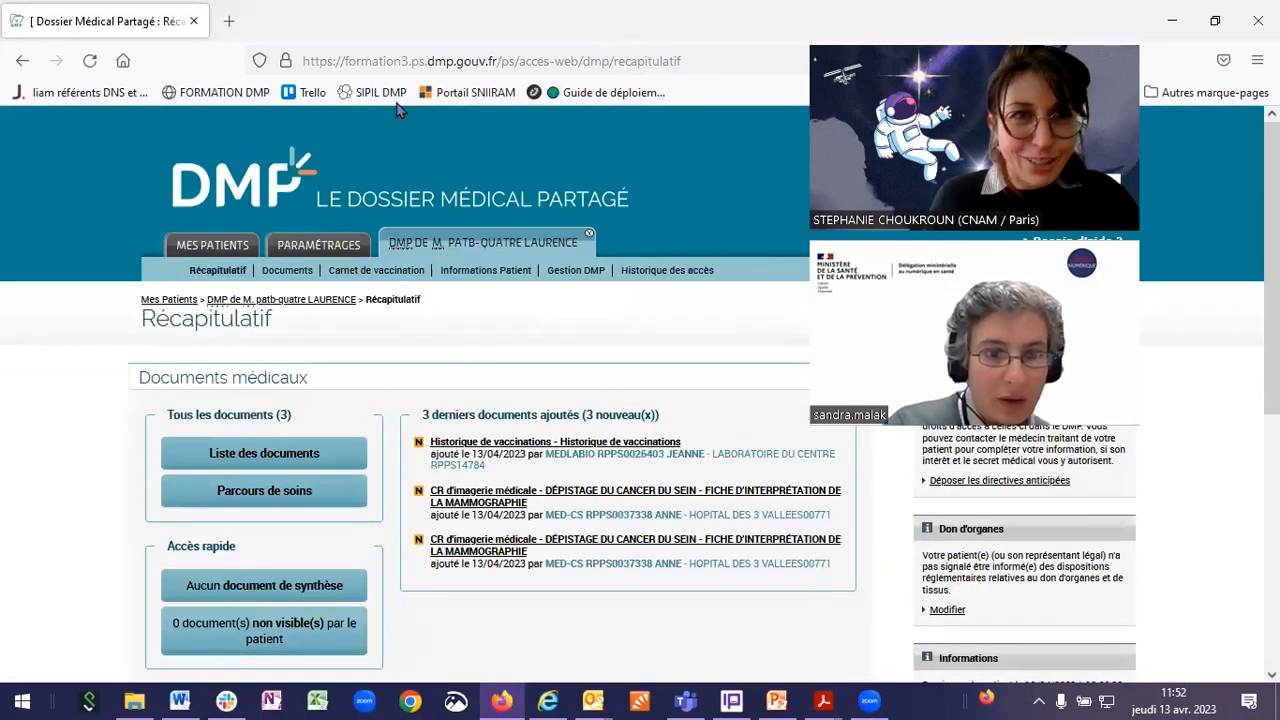
left_click(91, 62)
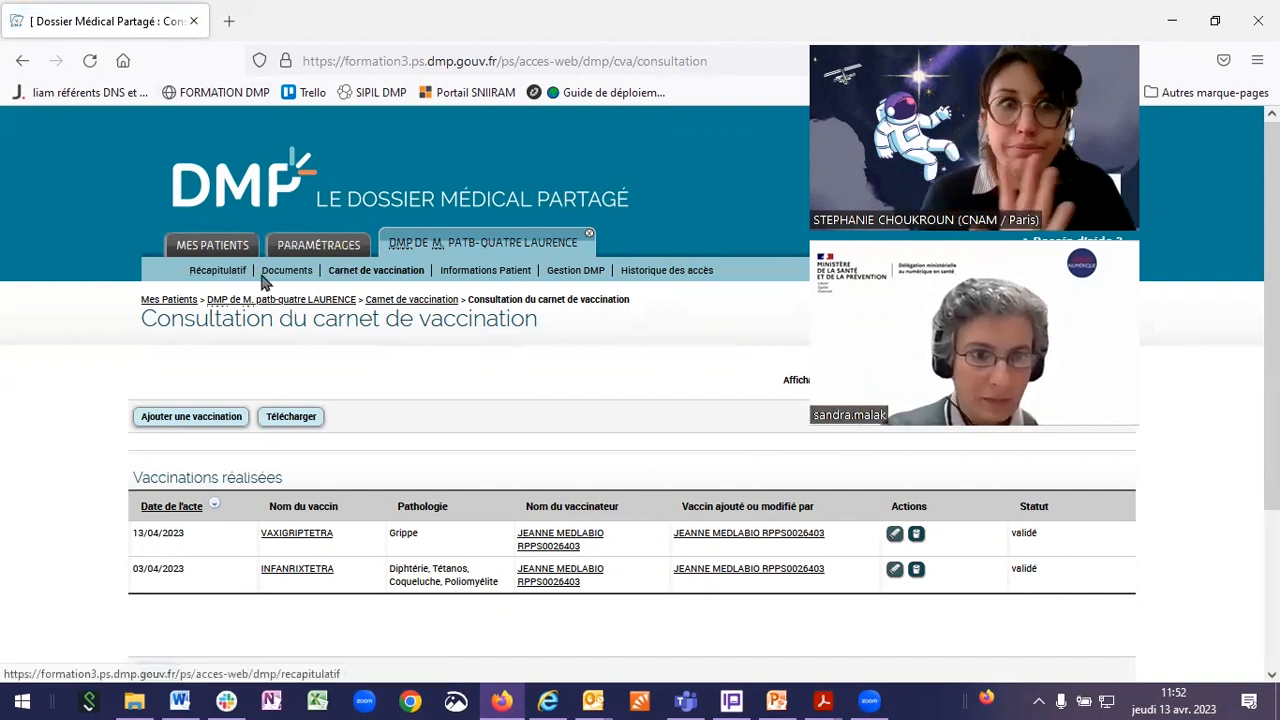
left_click(211, 273)
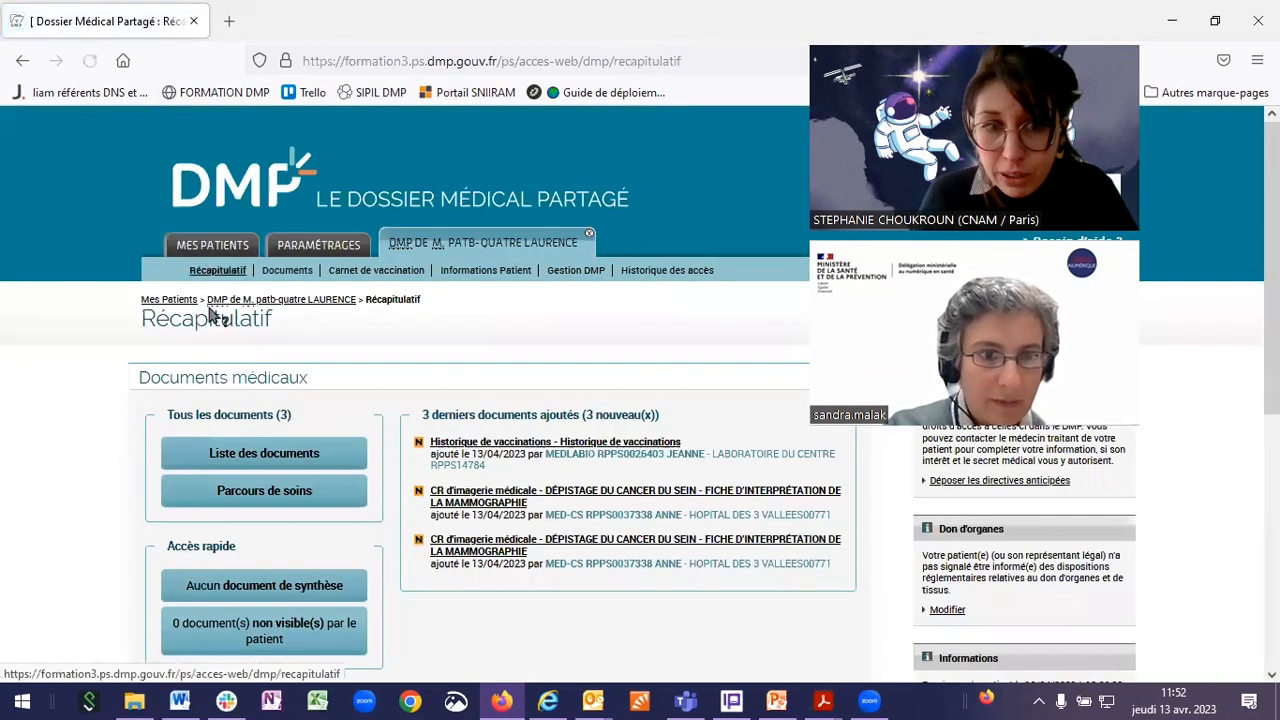
scroll(228, 235, "down", 2)
scroll(212, 303, "down", 5)
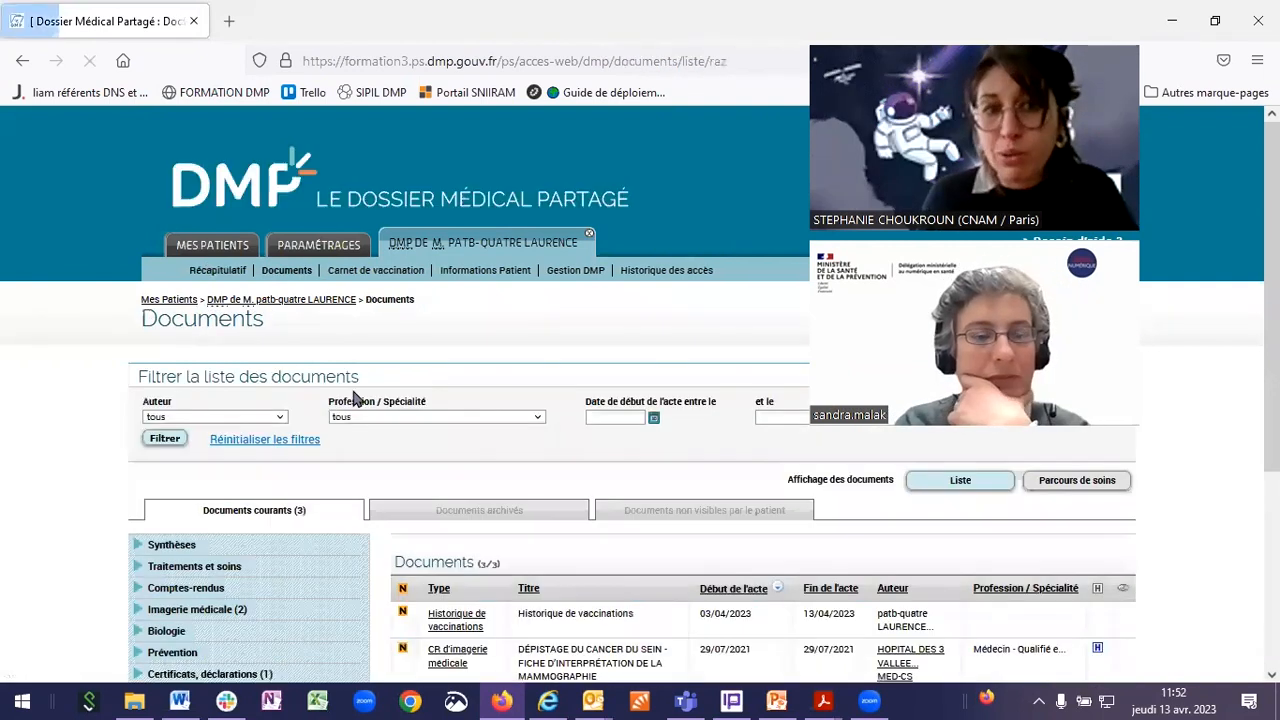
Step: Start a new document via Ajouter un document, dated 13/04/2023, with the Envoi du fichier picker showing
scroll(333, 480, "down", 6)
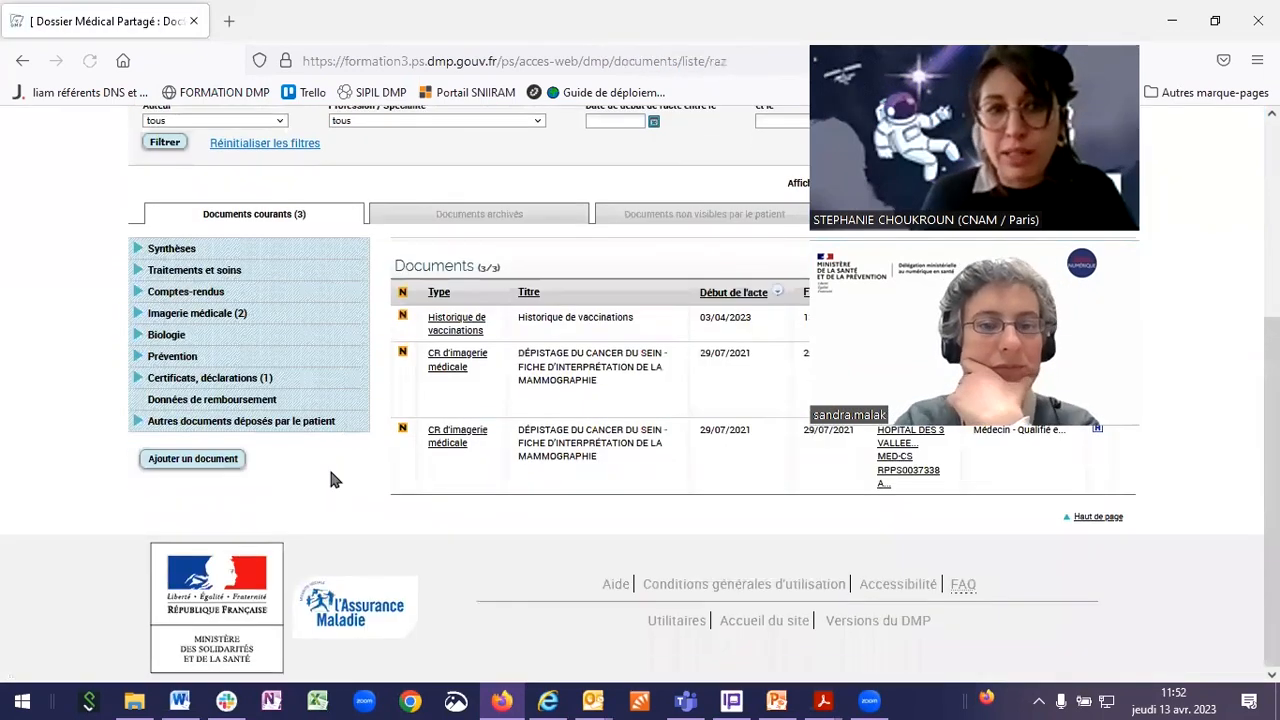
left_click(225, 462)
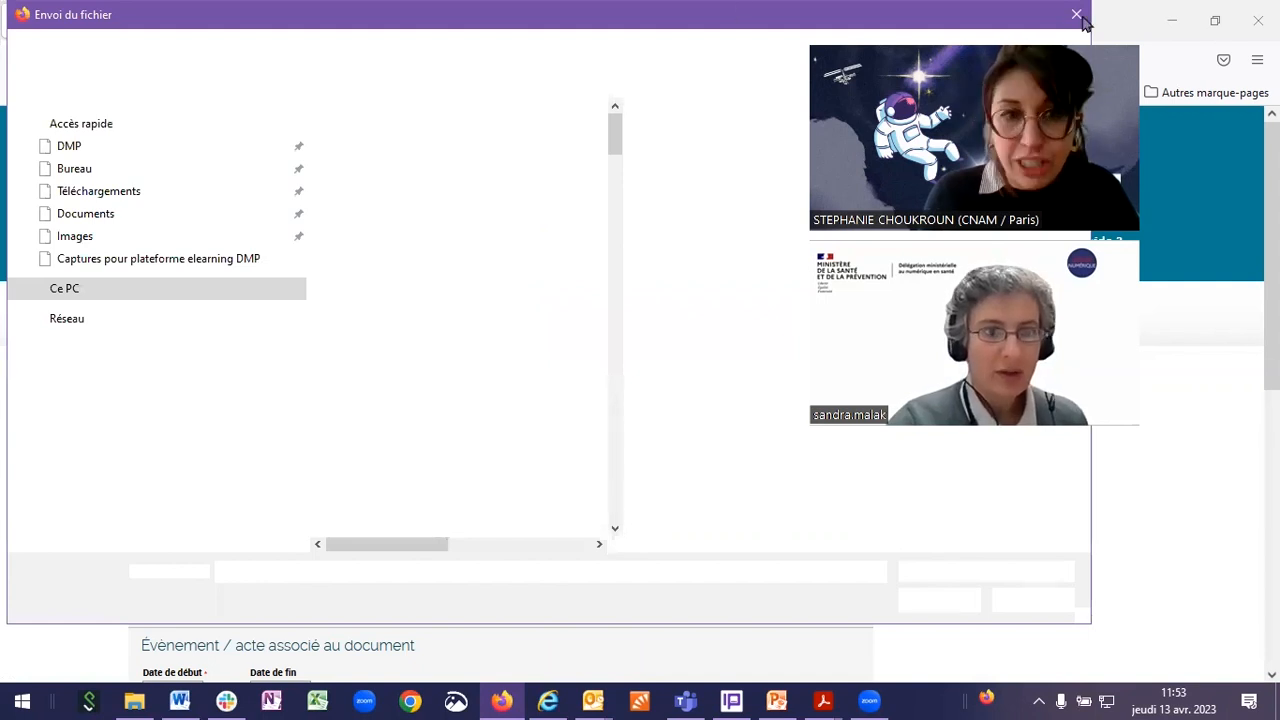
Step: Dismiss the file picker, switch to Texte libre and write 'Synthèse de ma consultation du 13/04'
key("Escape")
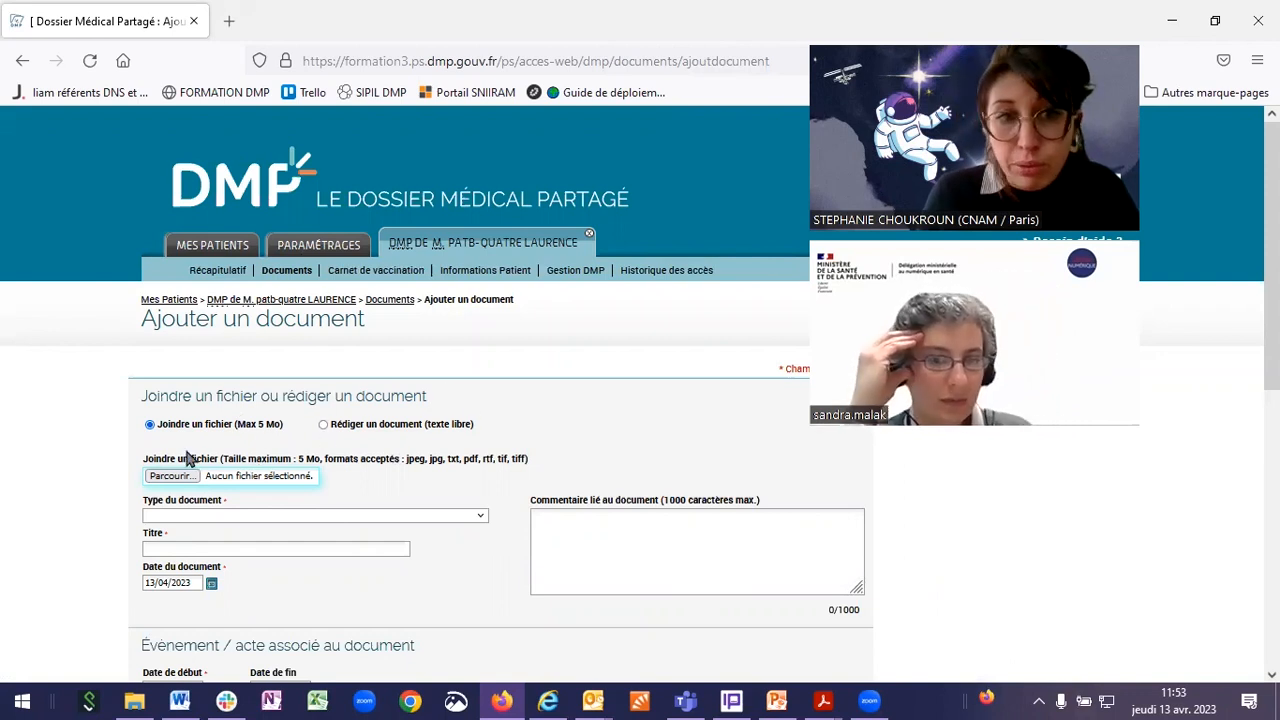
left_click(340, 425)
left_click(226, 511)
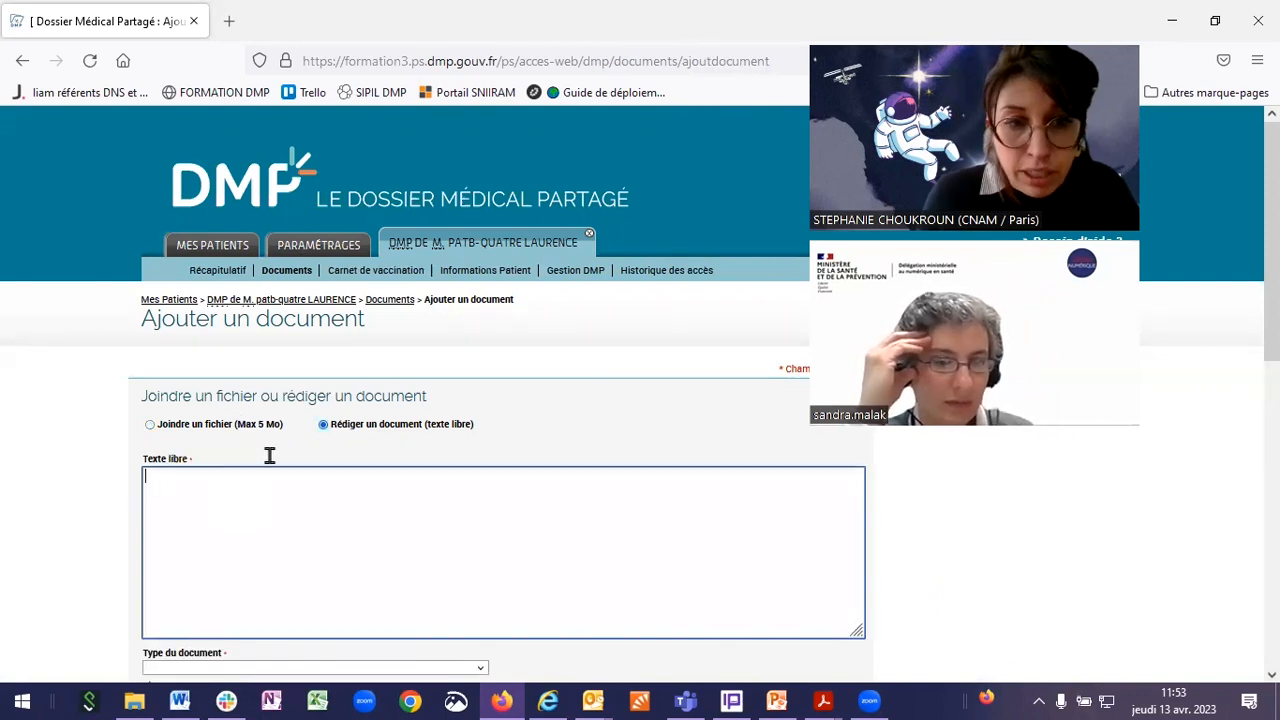
scroll(300, 506, "down", 3)
type("Ch")
key("BackSpace")
key("BackSpace")
type("Synt")
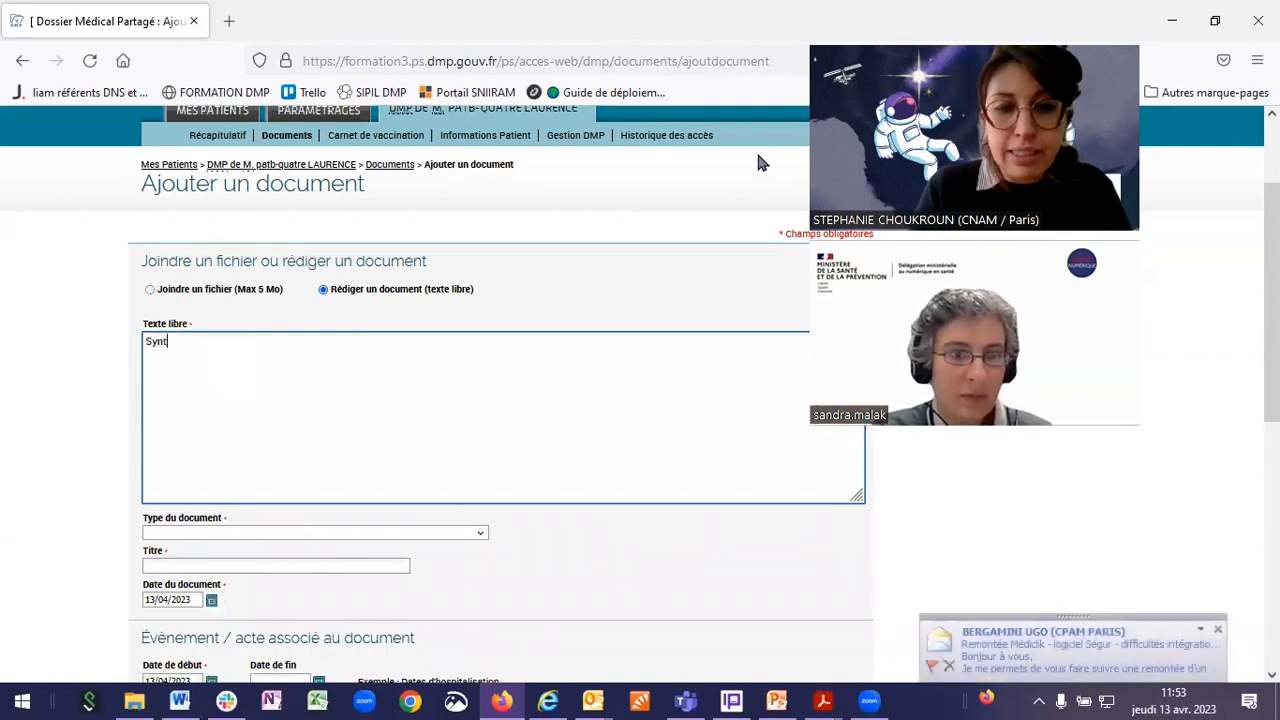
type("hèse de ma consul")
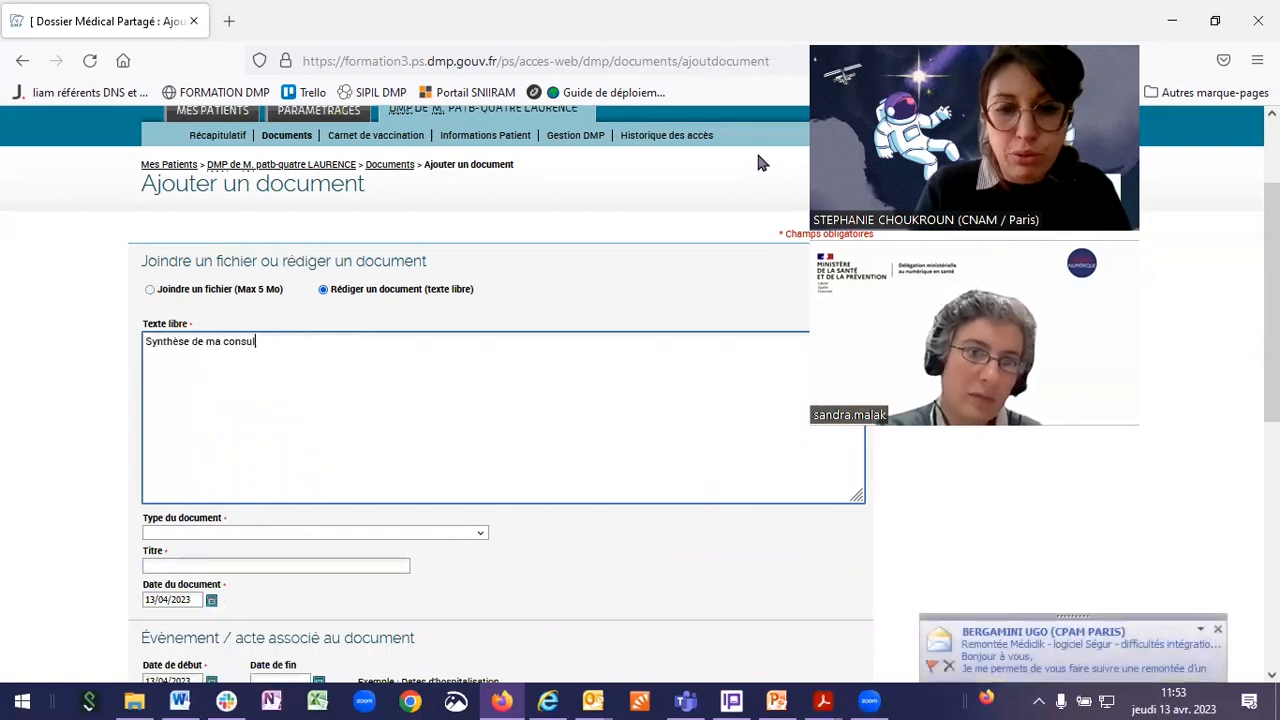
type("tation du 13")
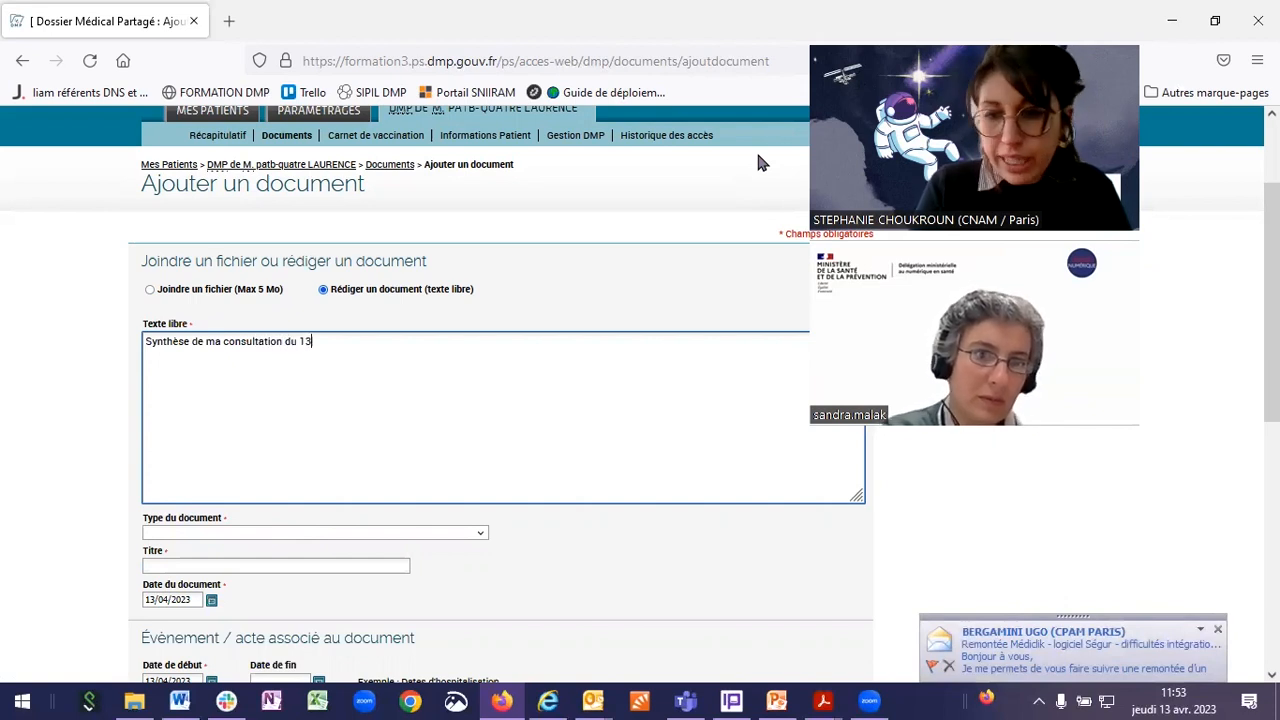
type("/04")
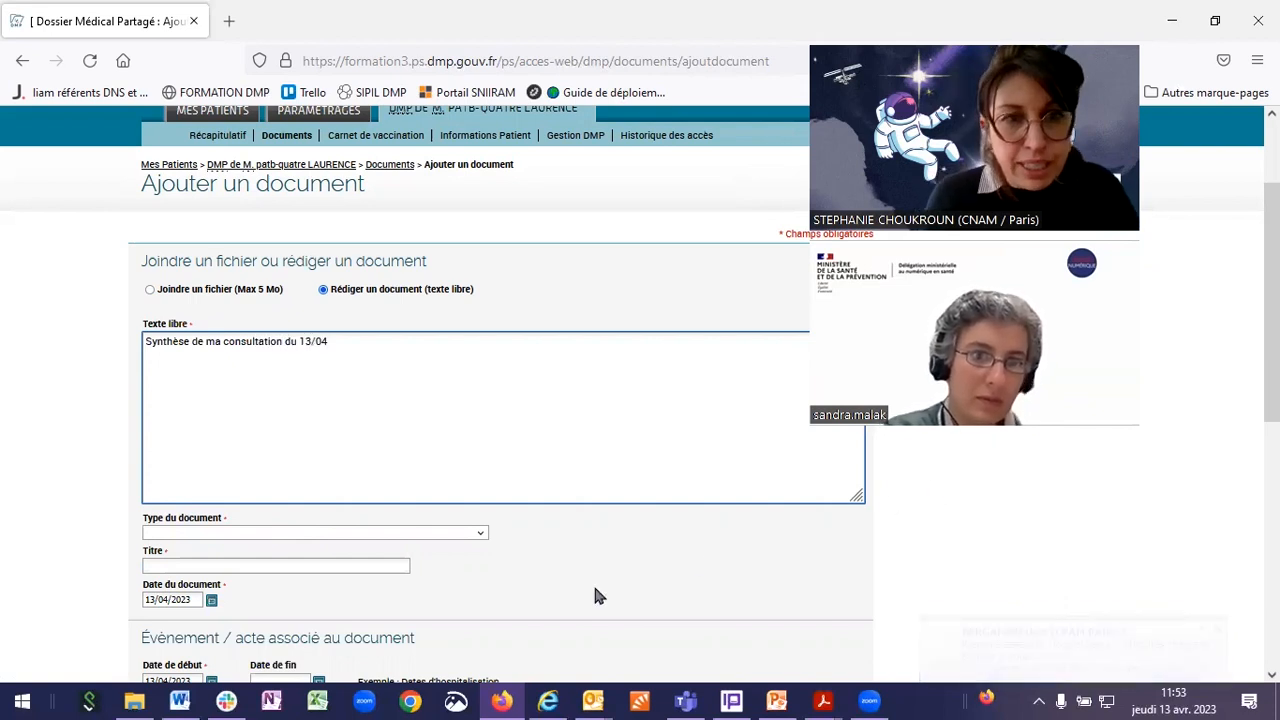
left_click(357, 532)
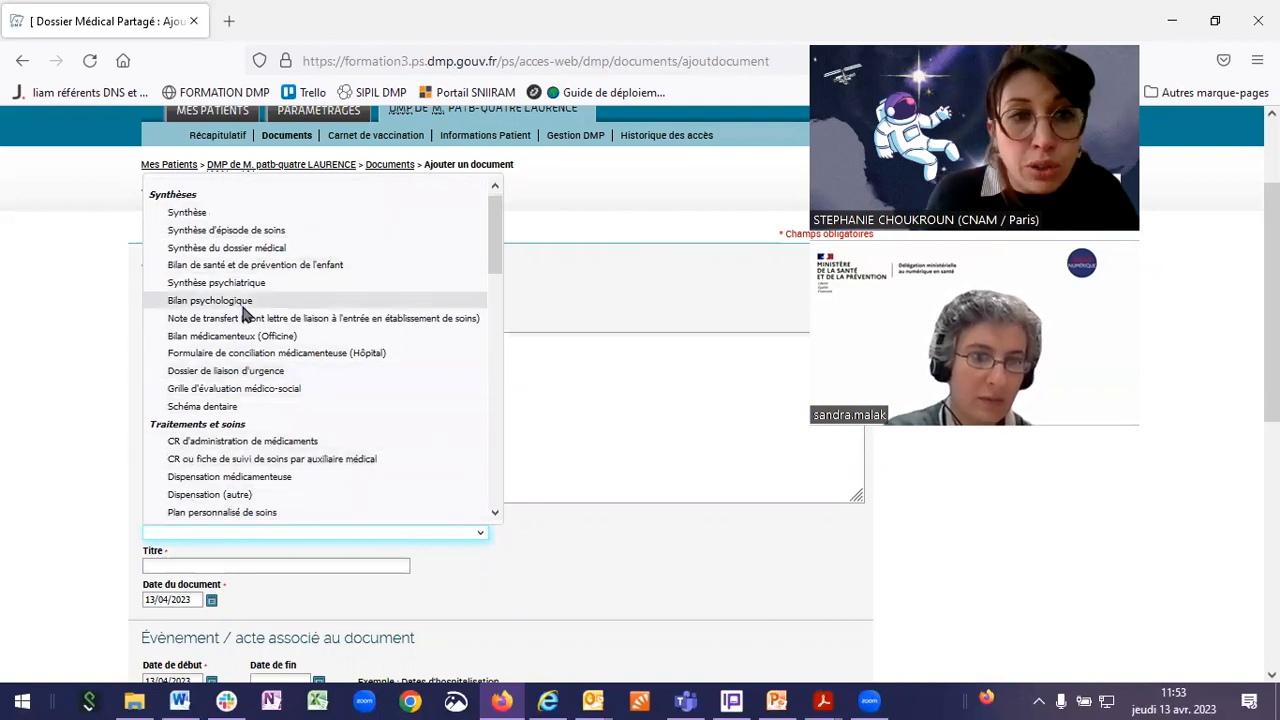
Step: Choose 'Synthèse d'épisode de soins' as the document type
scroll(243, 314, "down", 2)
scroll(260, 330, "up", 2)
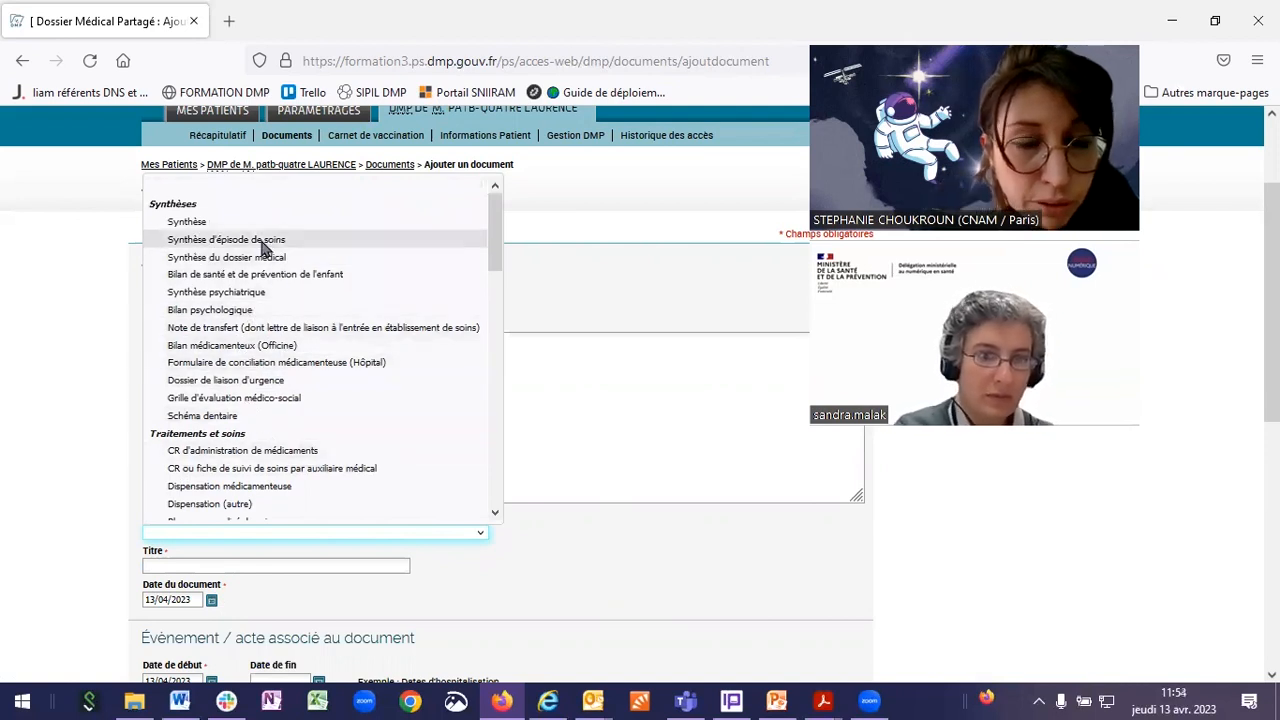
left_click(263, 243)
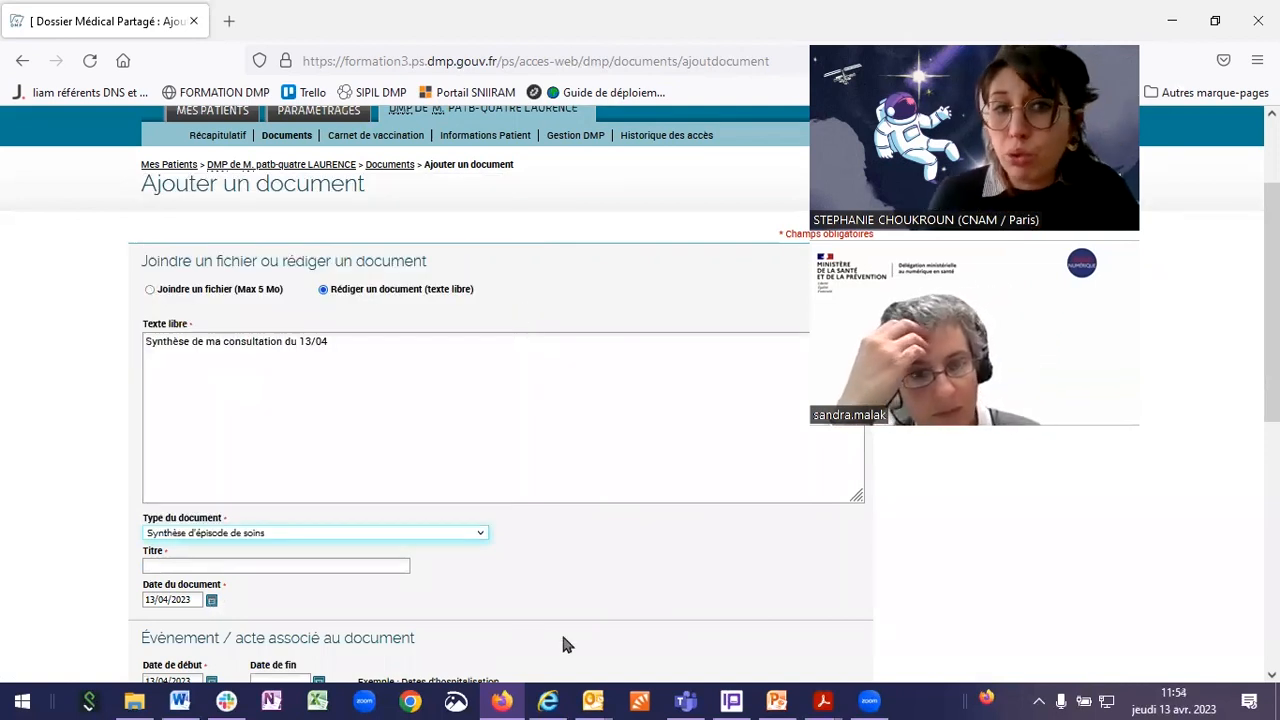
Step: Enter 'Synthèse consult 13/04' as the document title
scroll(236, 430, "down", 3)
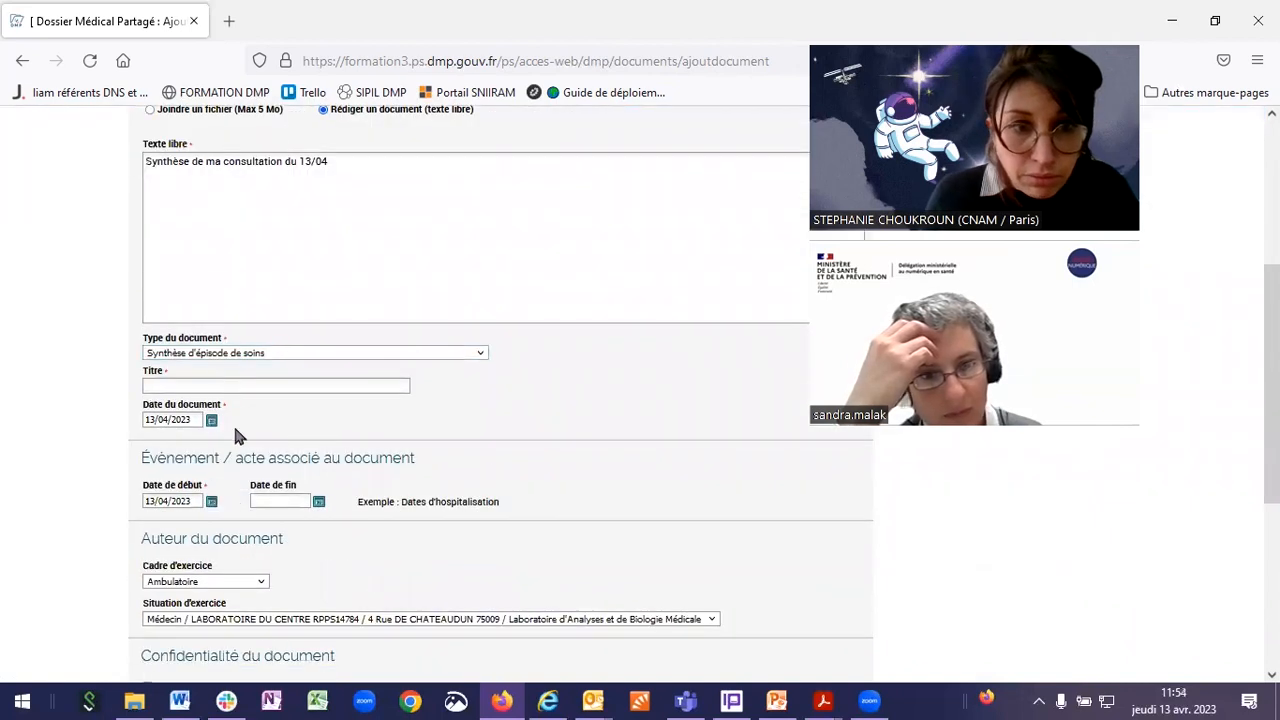
left_click(224, 388)
type("Syn")
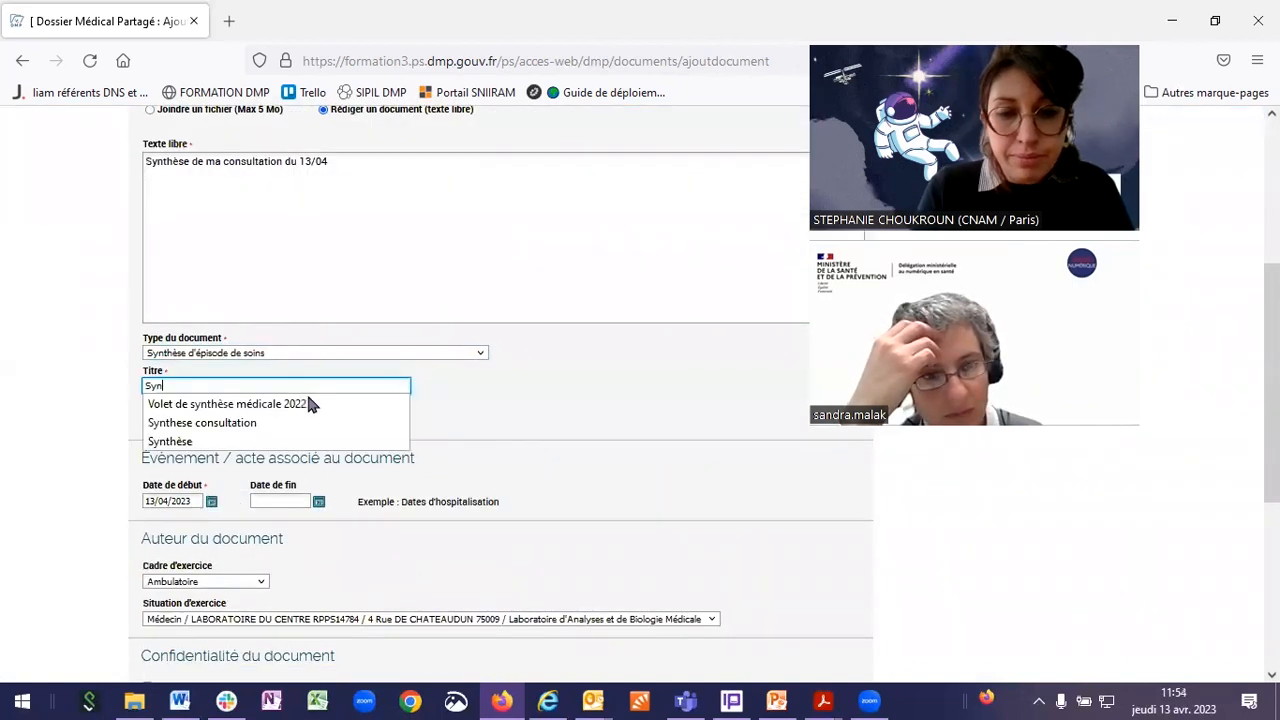
type("thèse co")
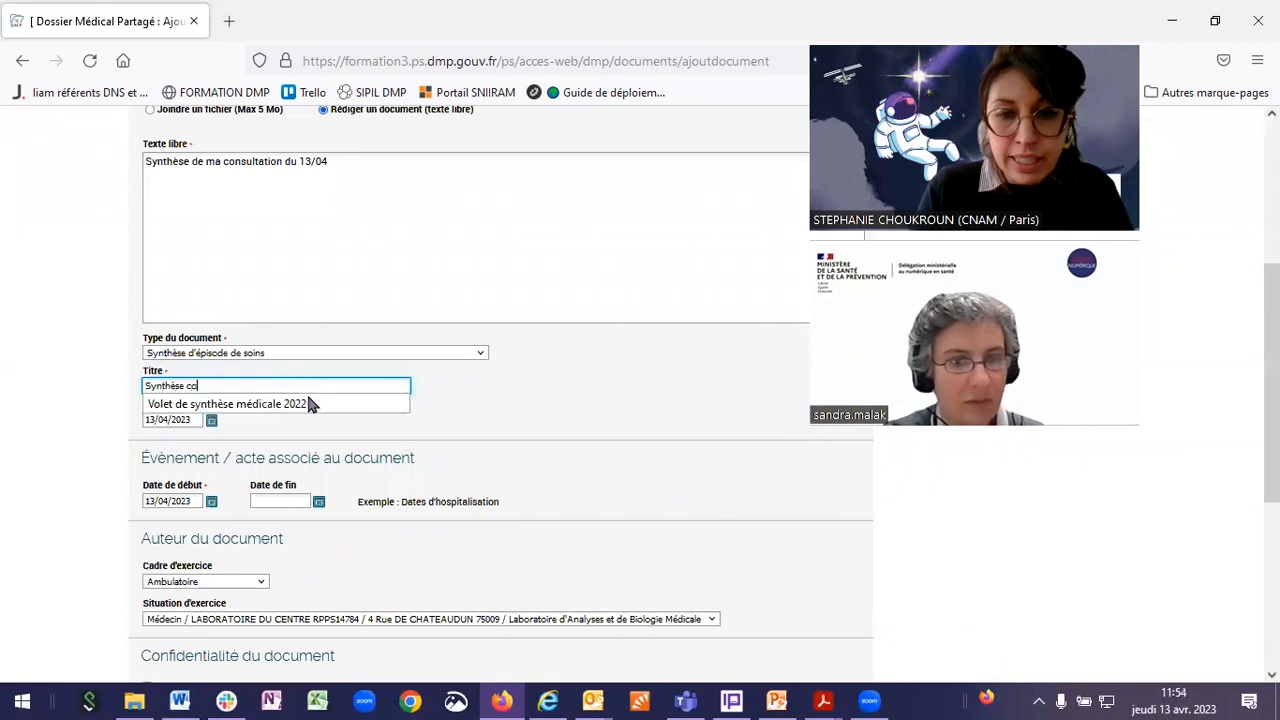
type("nsult 13/04")
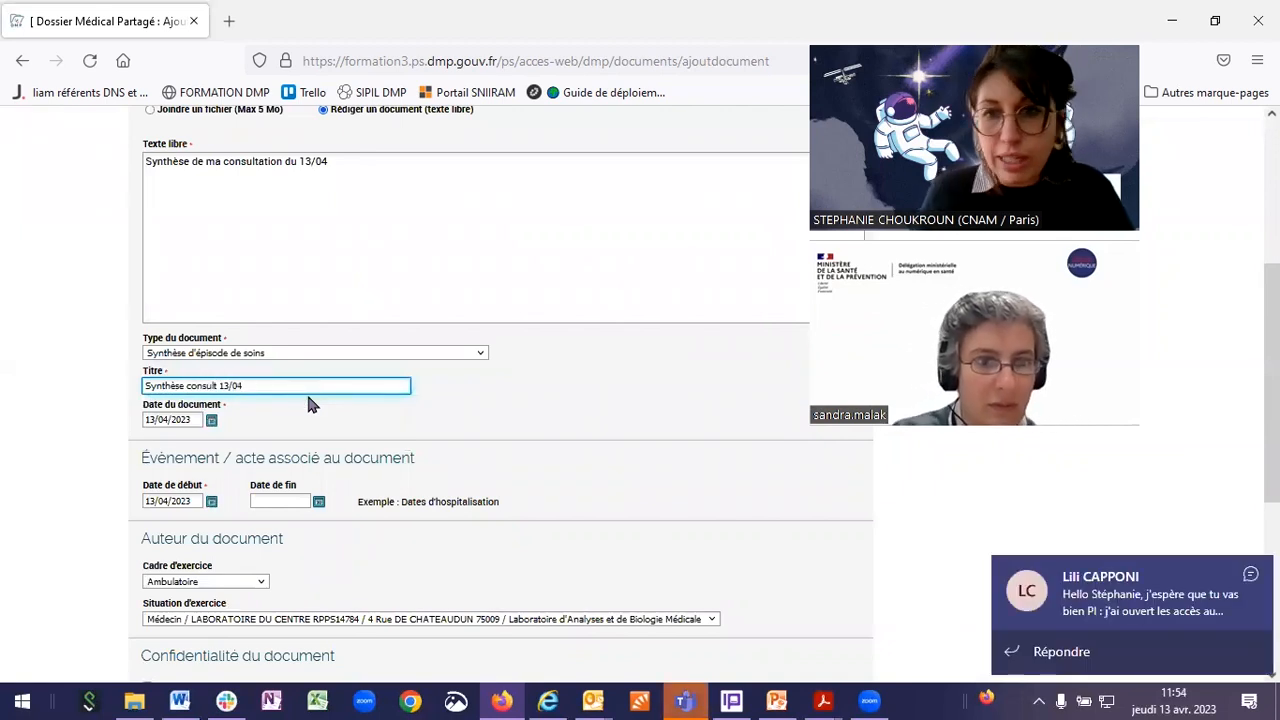
left_click(617, 436)
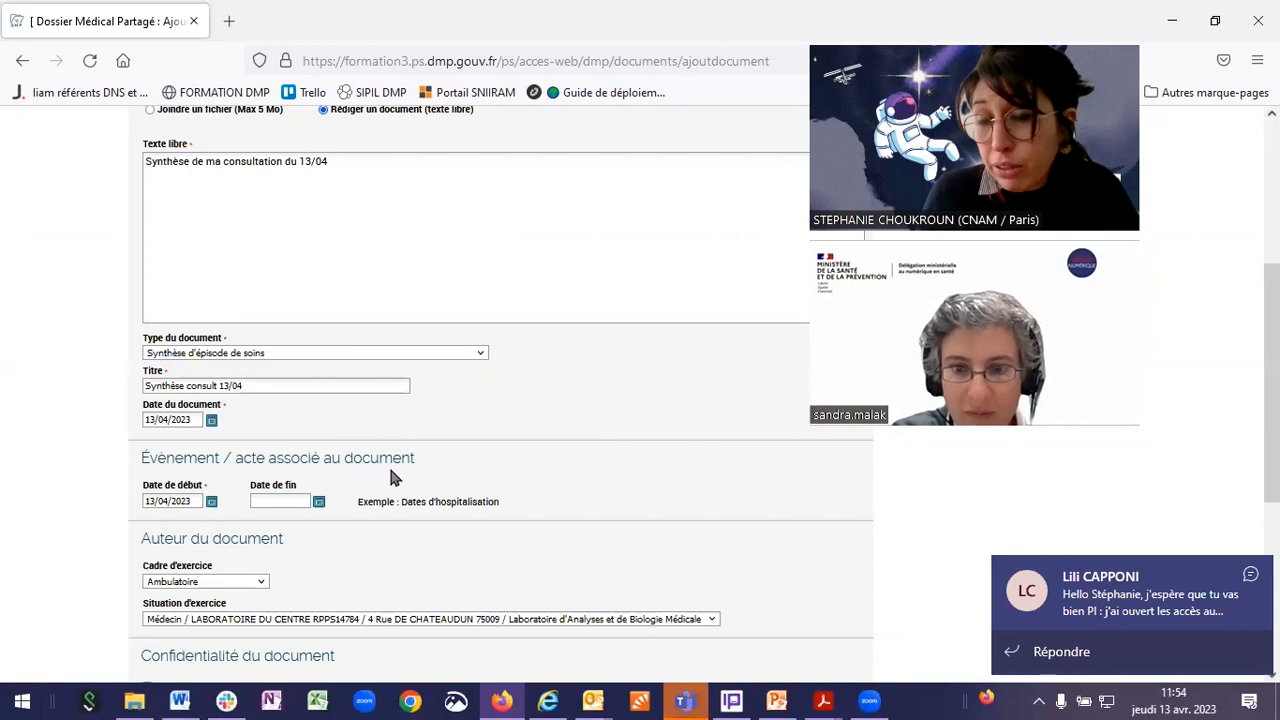
Step: Scroll down the Ajouter un document form to the Confidentialité du document section
scroll(391, 472, "down", 2)
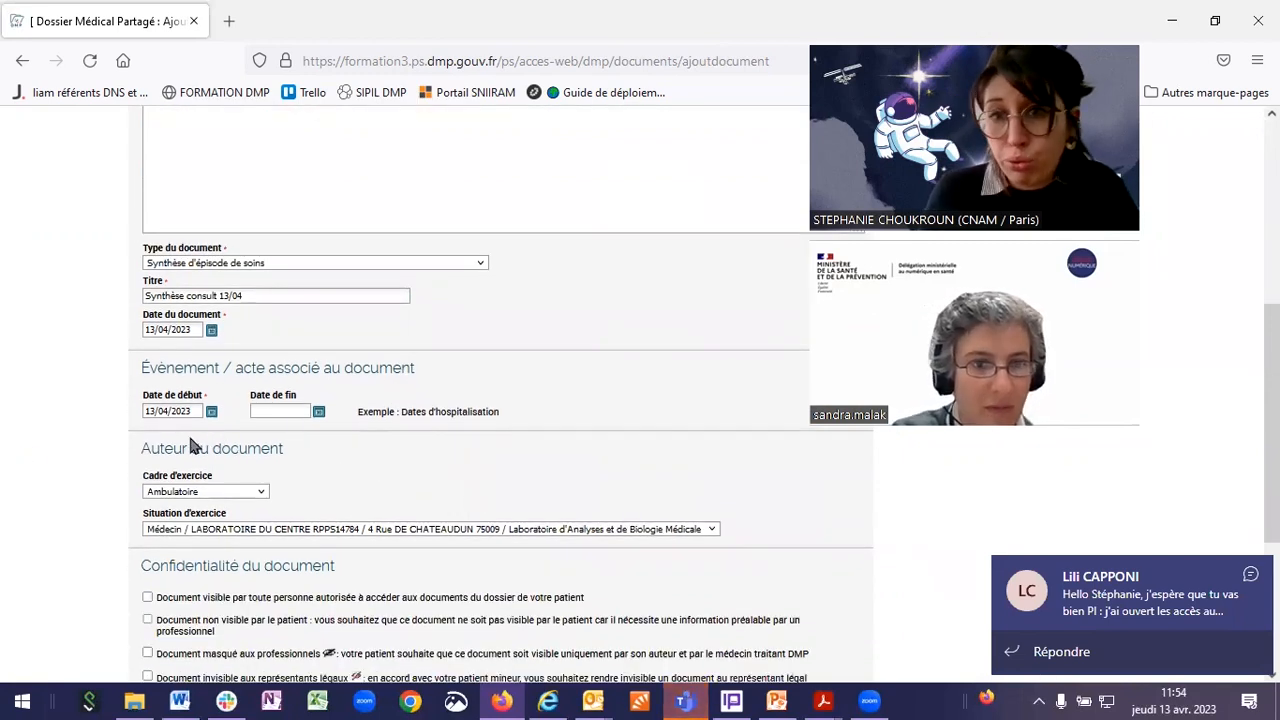
scroll(185, 443, "down", 2)
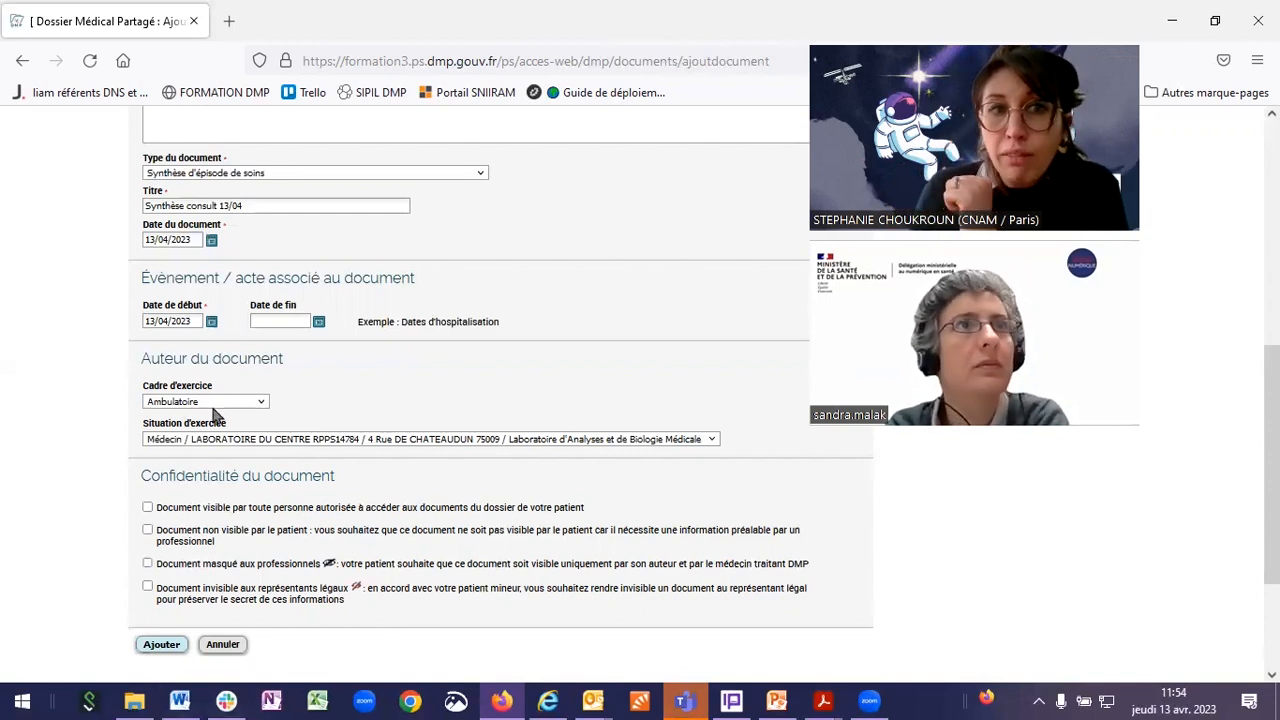
scroll(400, 442, "down", 2)
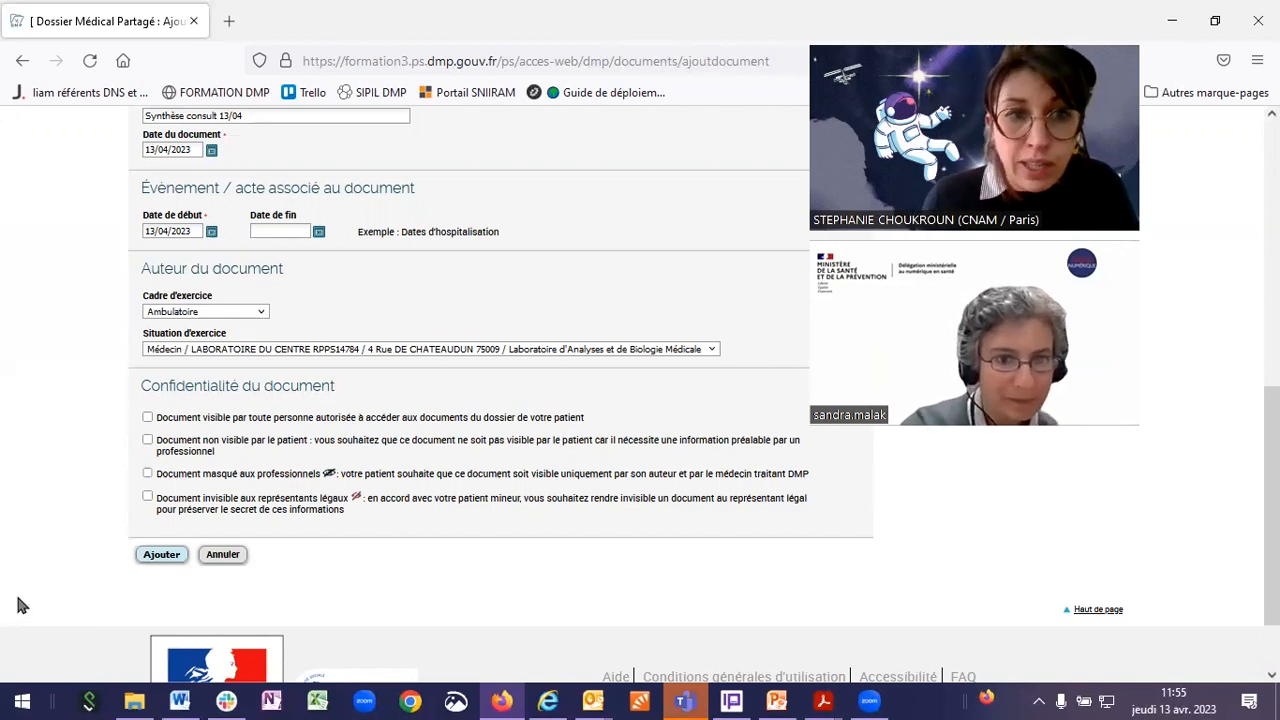
Step: Try the confidentiality options, ending with only 'Document masqué aux professionnels' checked
left_click(148, 419)
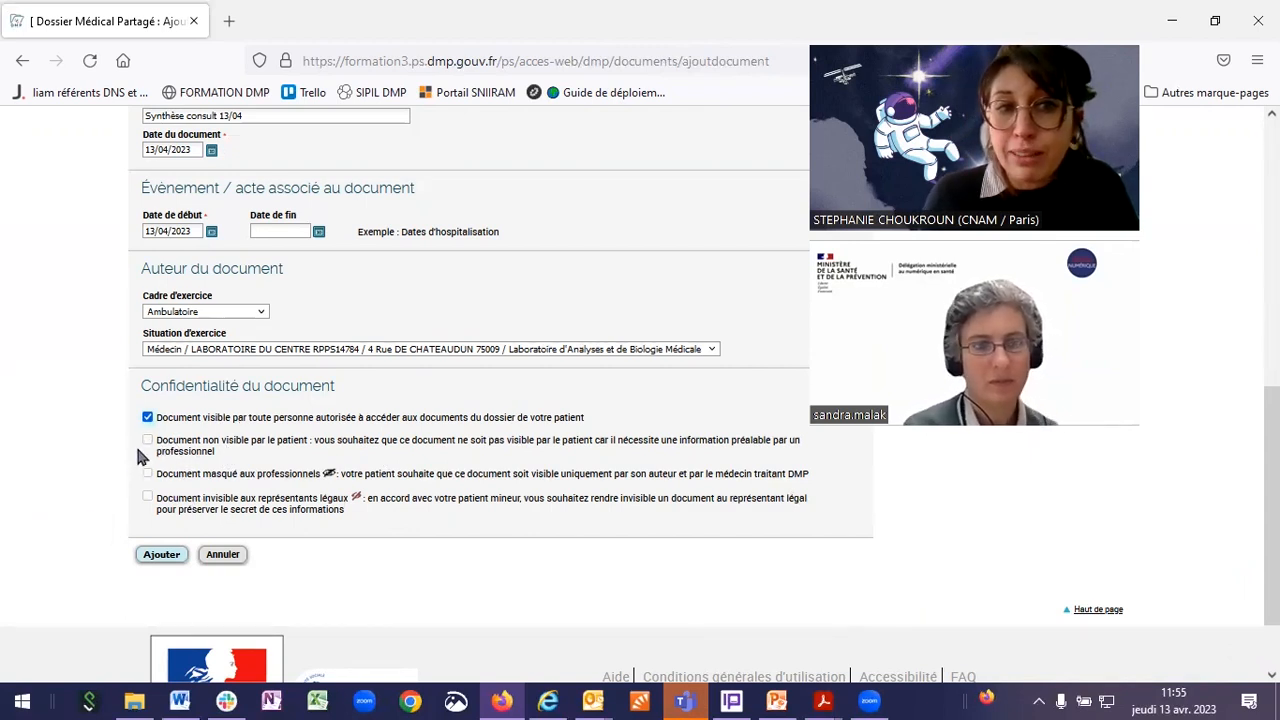
mouse_move(135, 438)
left_mouse_down()
mouse_move(153, 472)
mouse_move(152, 447)
left_mouse_up()
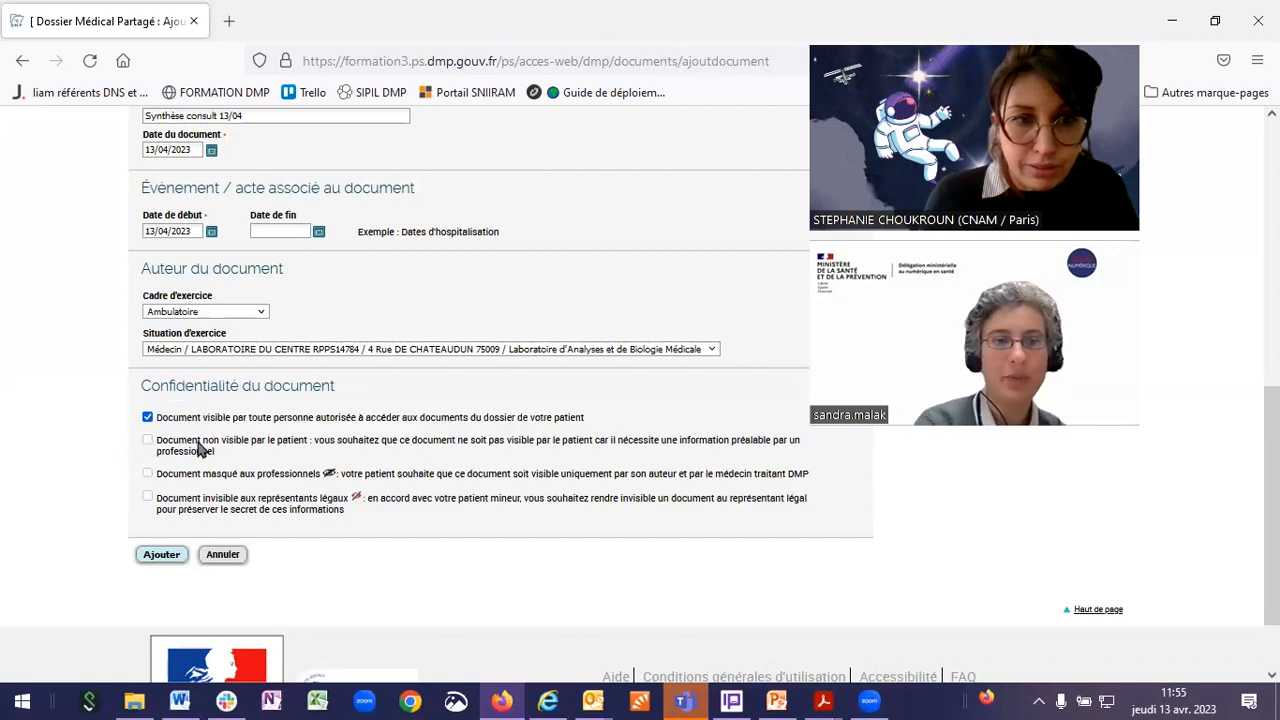
left_click(147, 418)
left_click(147, 440)
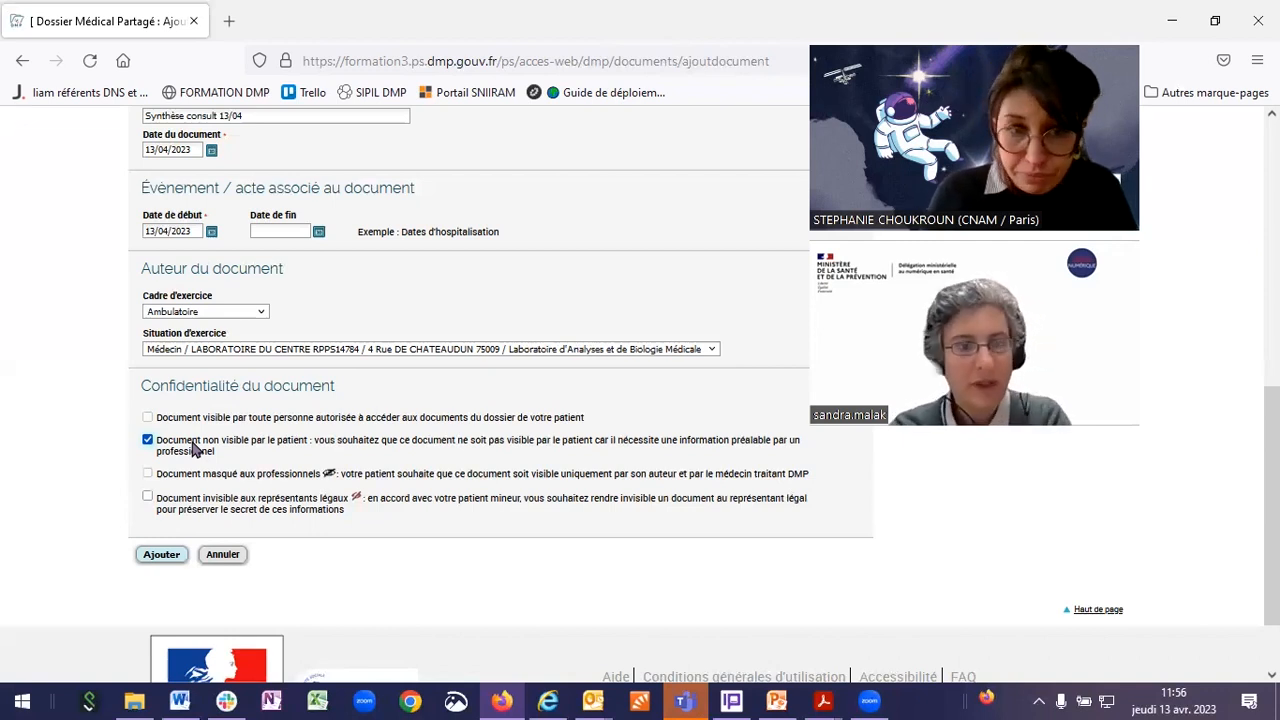
left_click(147, 473)
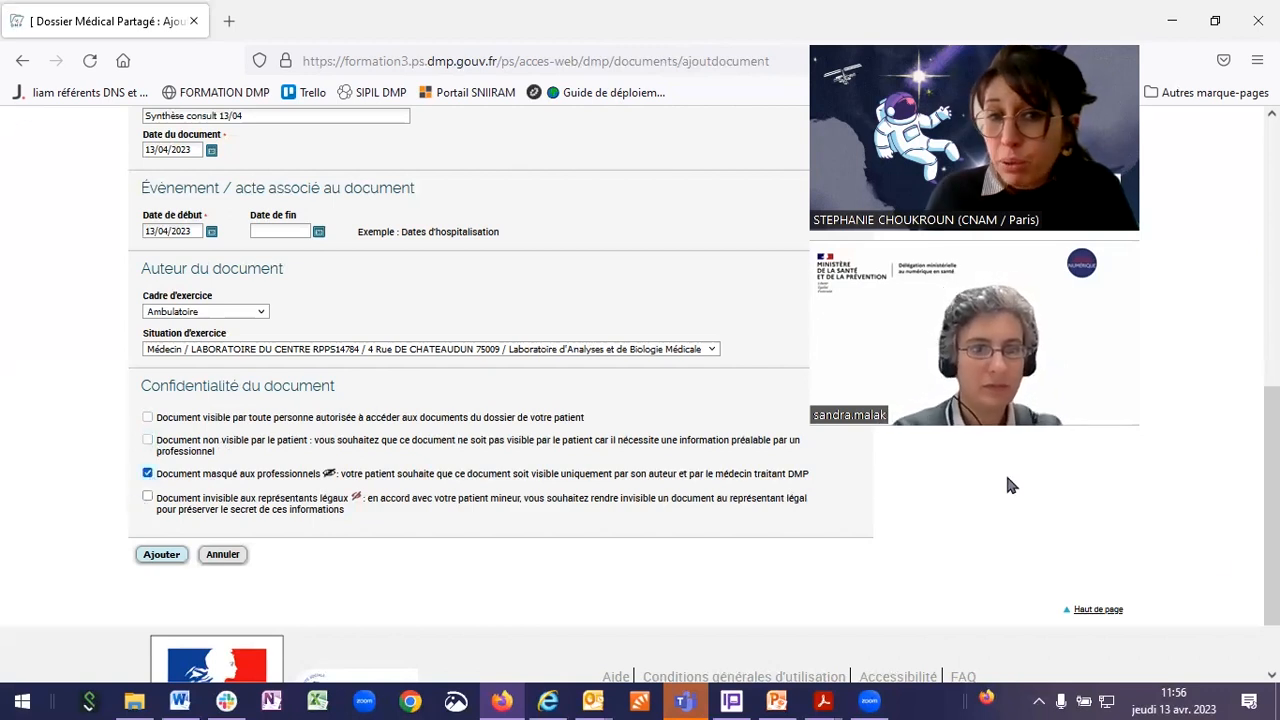
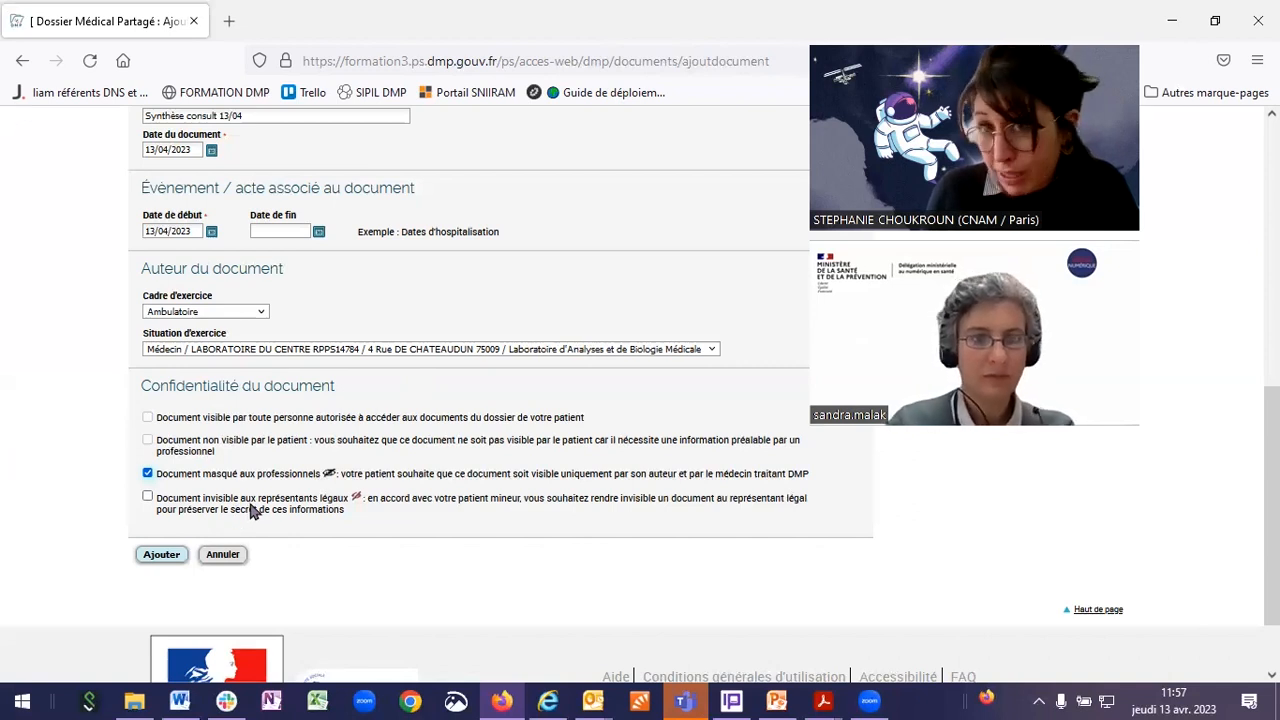
Step: Clear the other confidentiality options and make the document visible to every authorised person
left_click(148, 499)
left_click(148, 473)
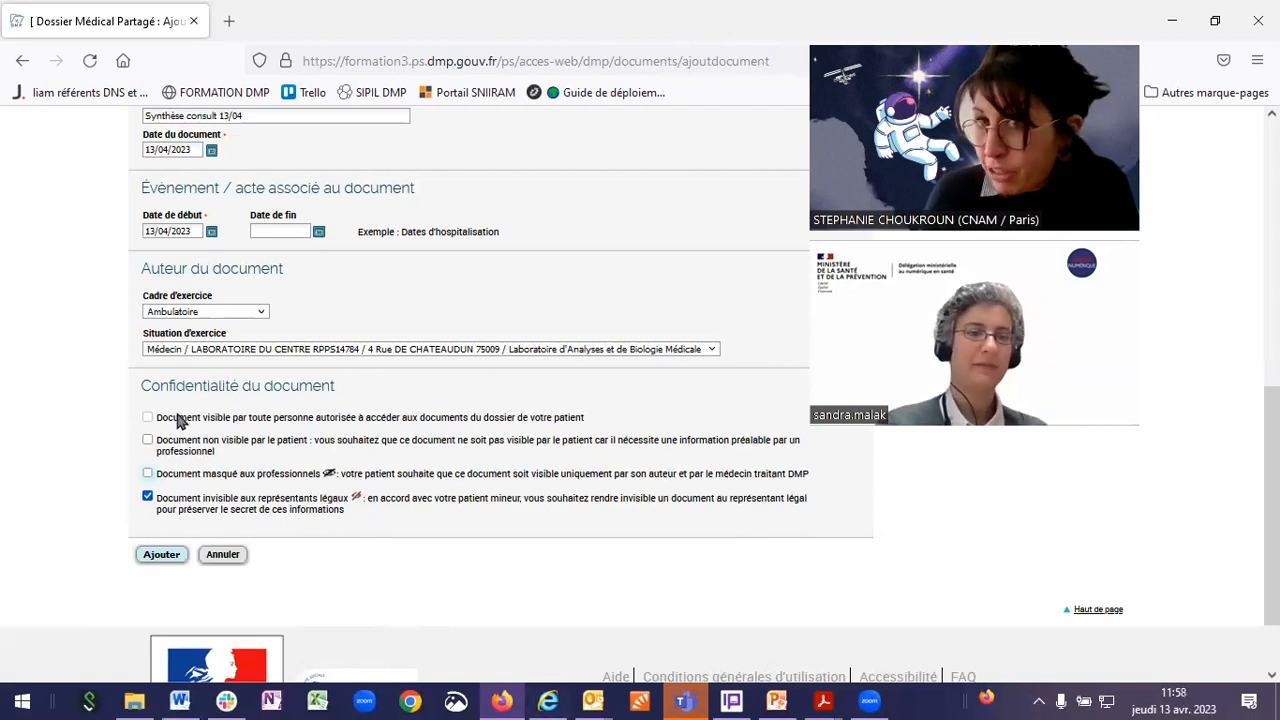
left_click(147, 496)
left_click(147, 417)
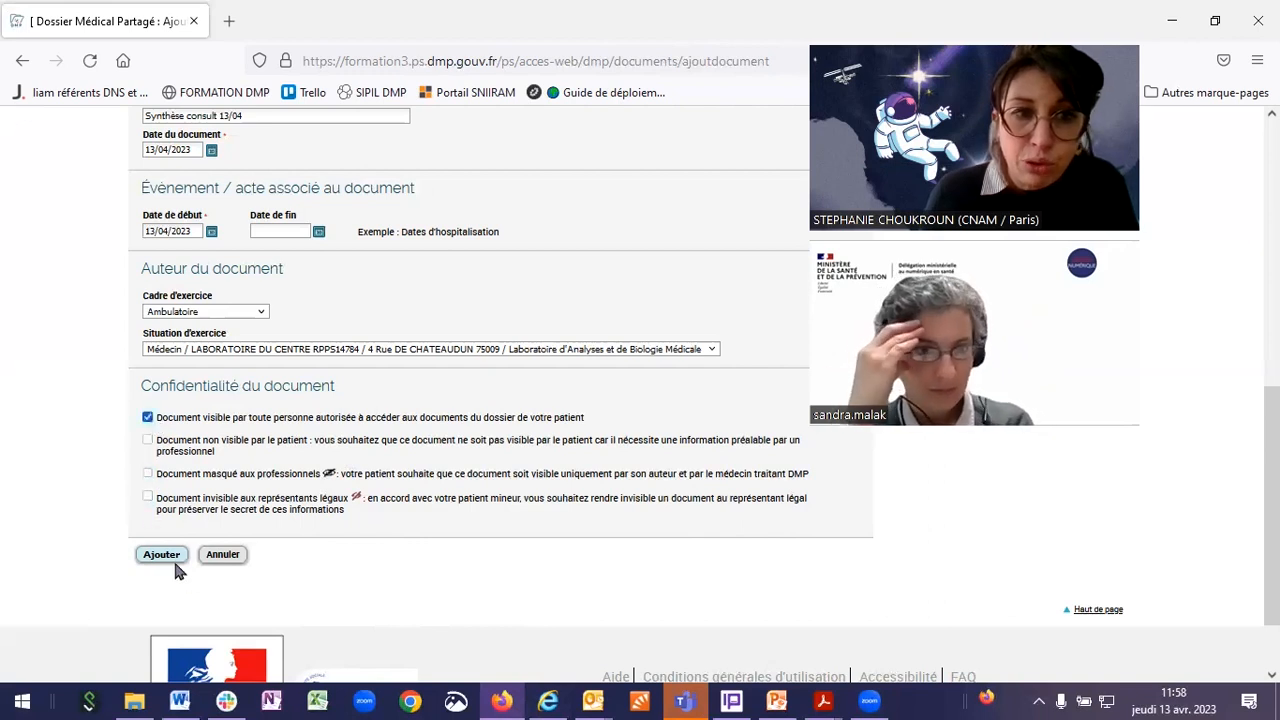
Step: Submit 'Synthèse consult 13/04' and confirm adding this care-episode synthesis to the patient's DMP
left_click(161, 554)
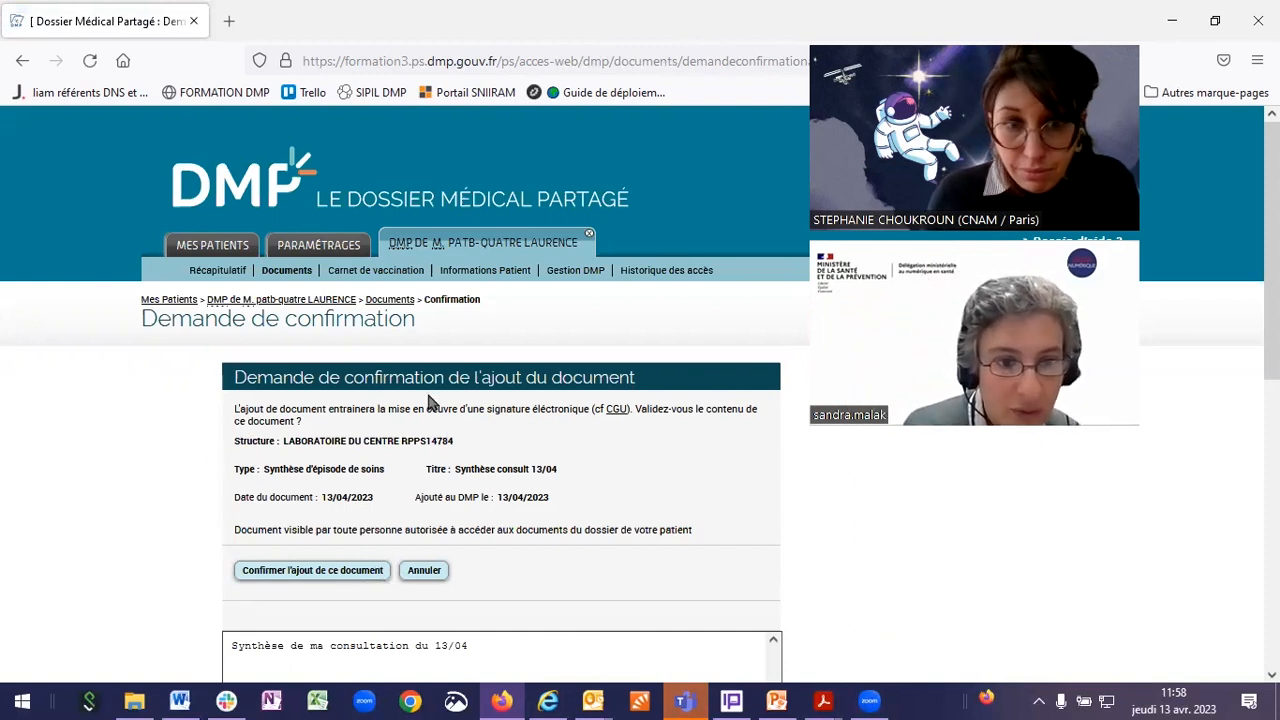
scroll(553, 381, "down", 1)
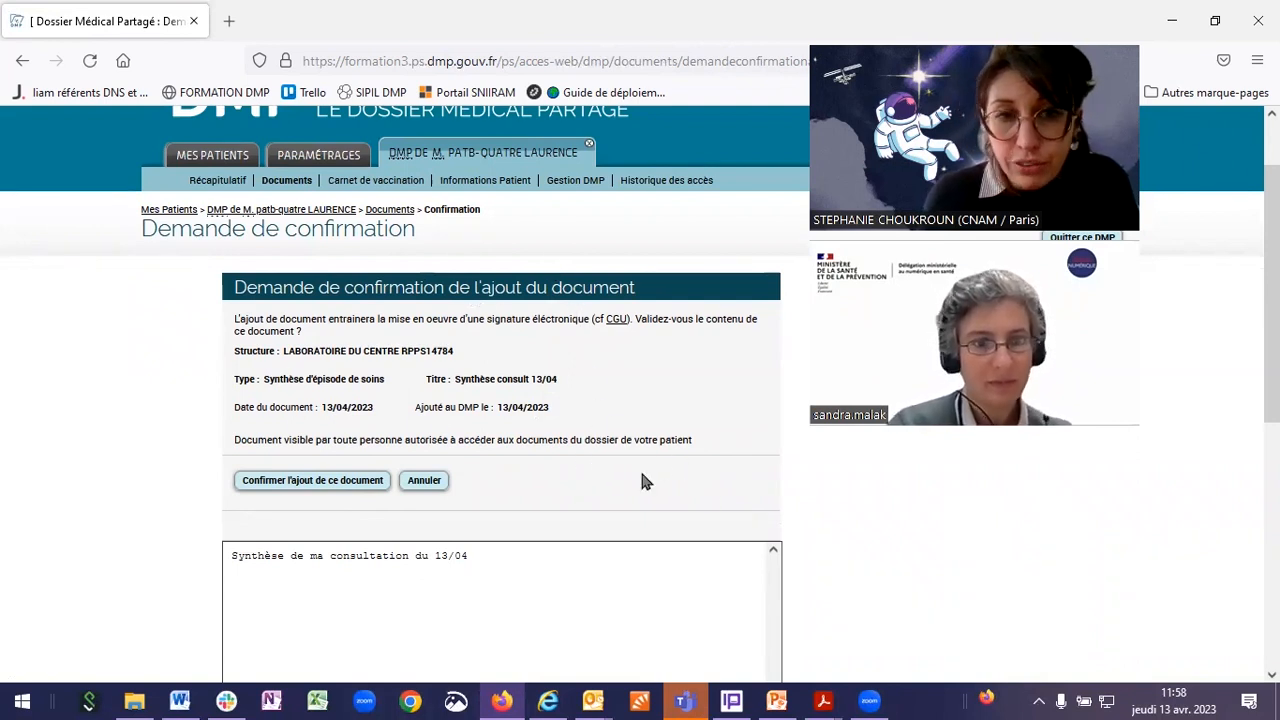
scroll(386, 563, "down", 5)
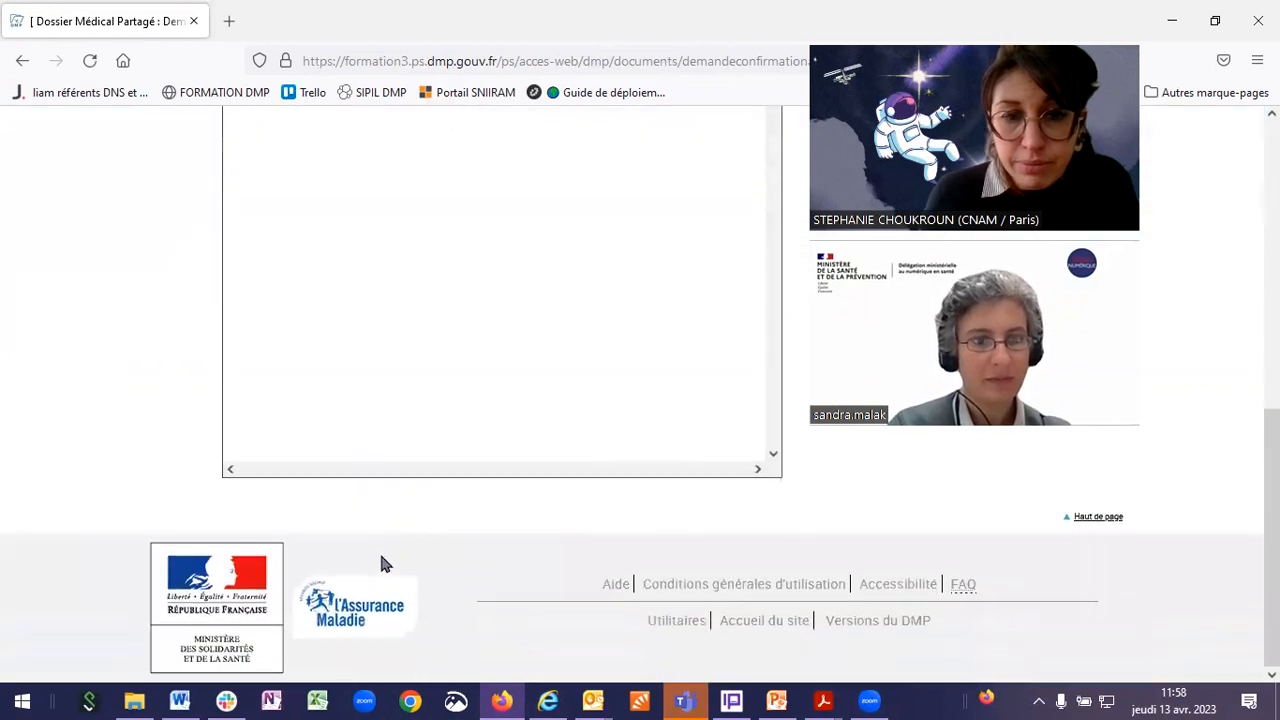
scroll(380, 563, "up", 5)
left_click(318, 430)
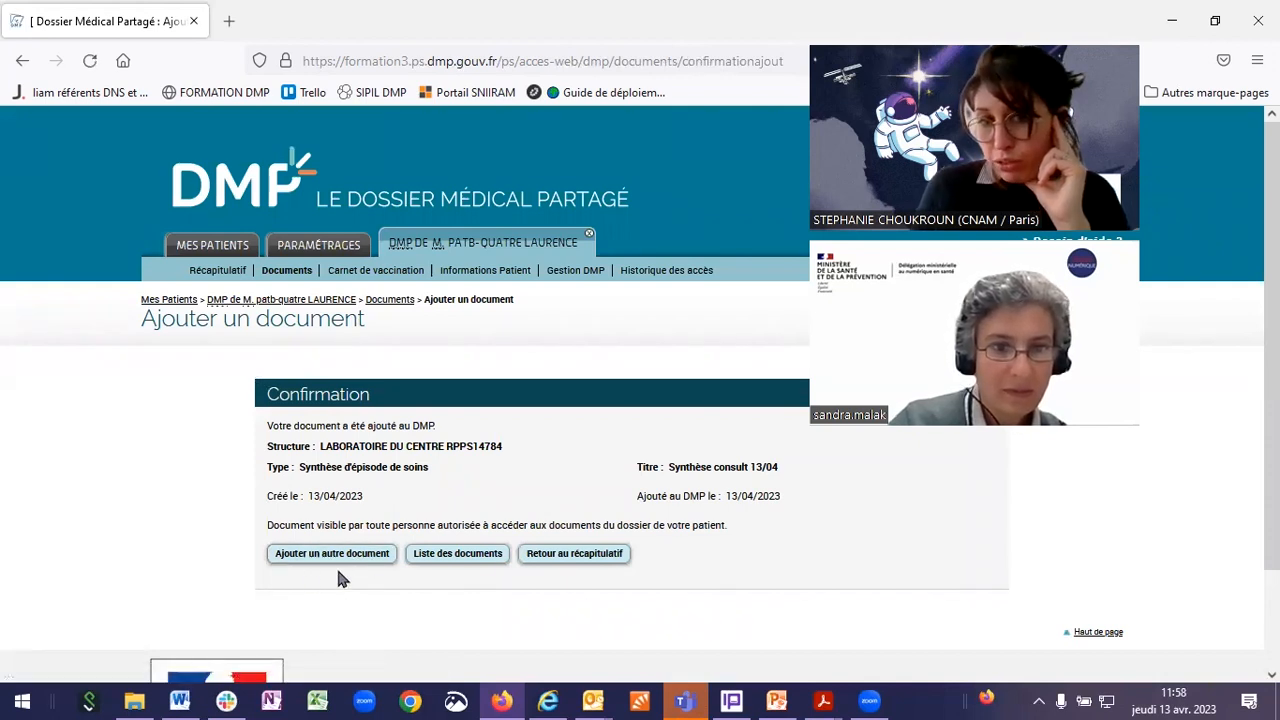
Step: Go back to the Récapitulatif page and check 'Synthèse consult 13/04' heads the new documents
left_click(560, 553)
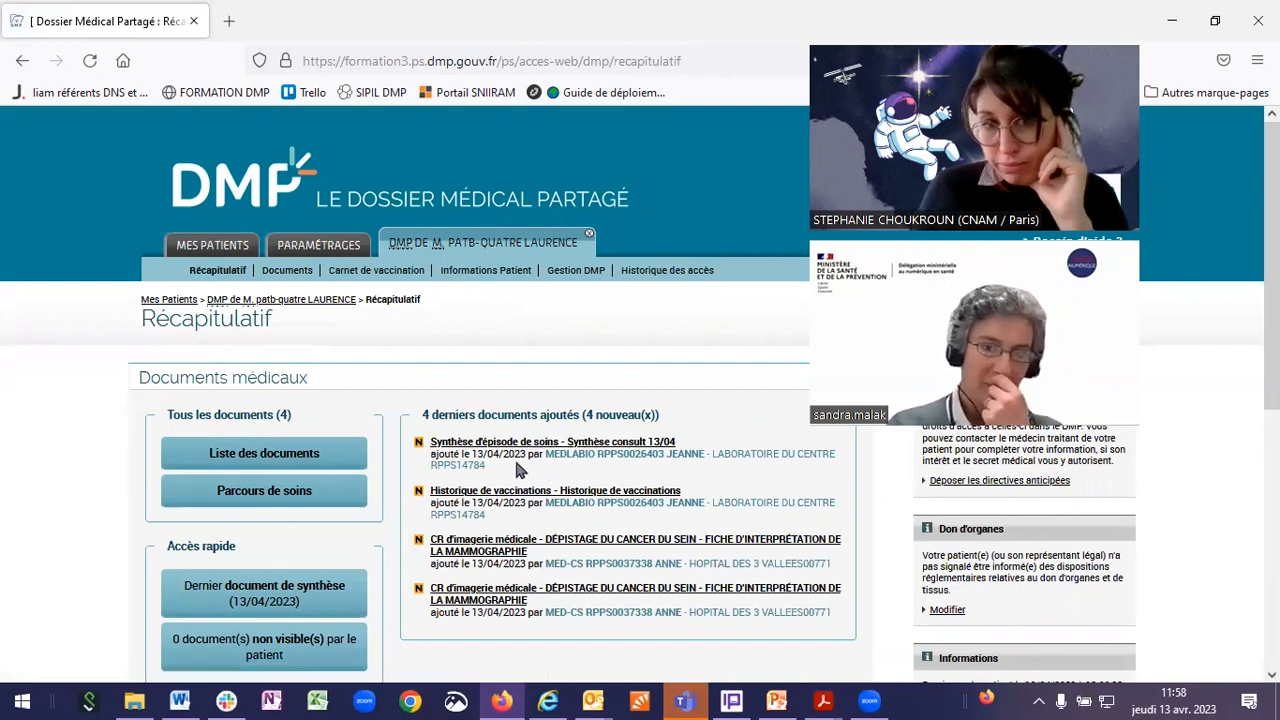
scroll(512, 457, "down", 5)
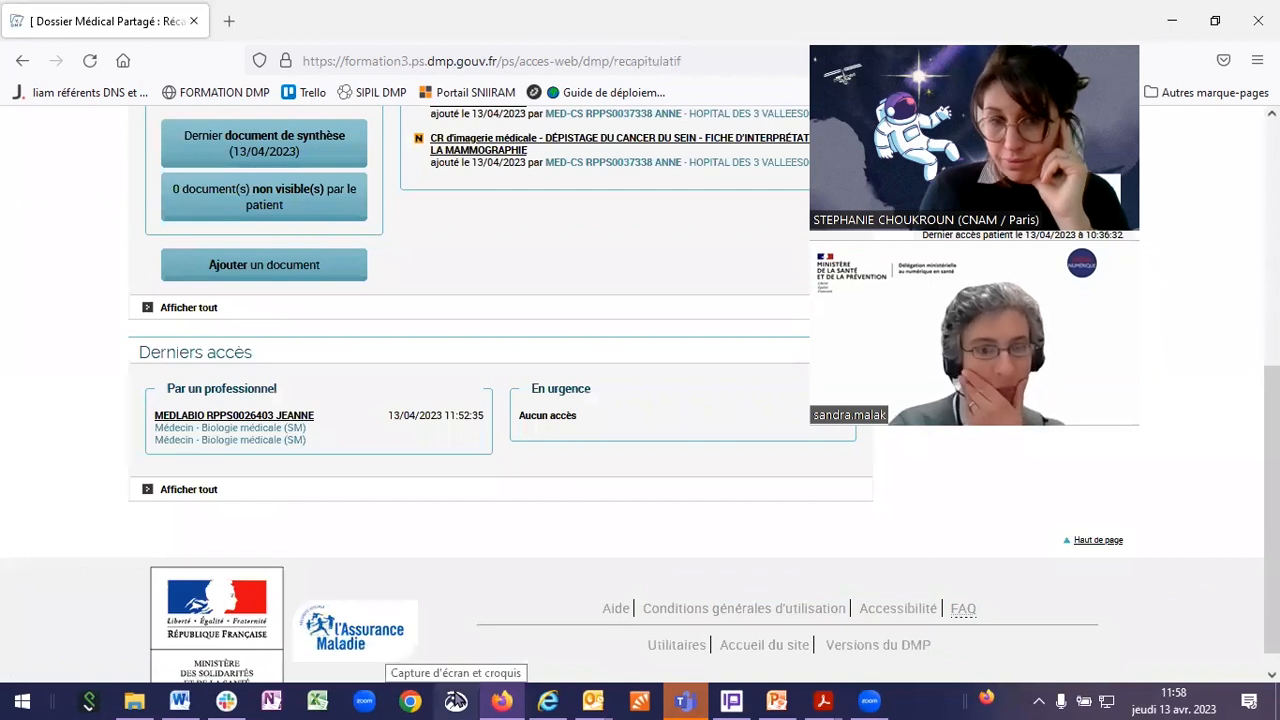
scroll(452, 584, "up", 5)
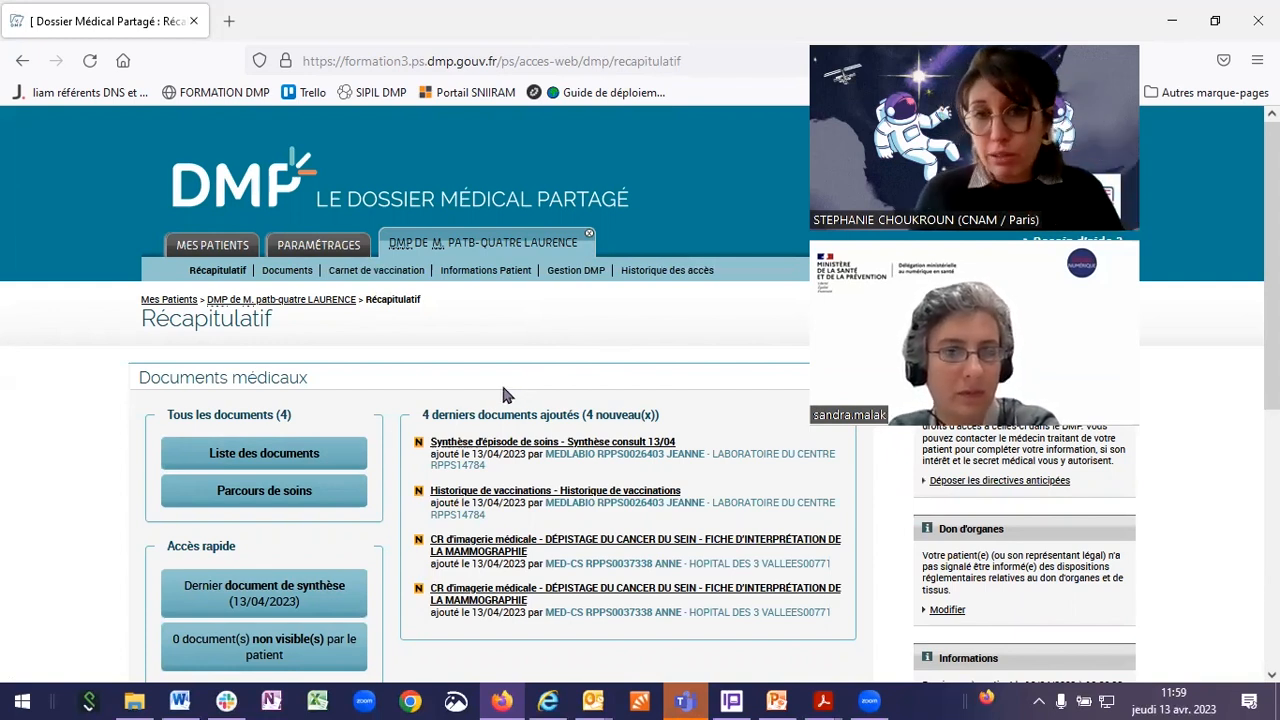
Step: Review the patient's access history, headed by the 11:58:35 addition of 'Synthèse consult 13/04'
left_click(666, 284)
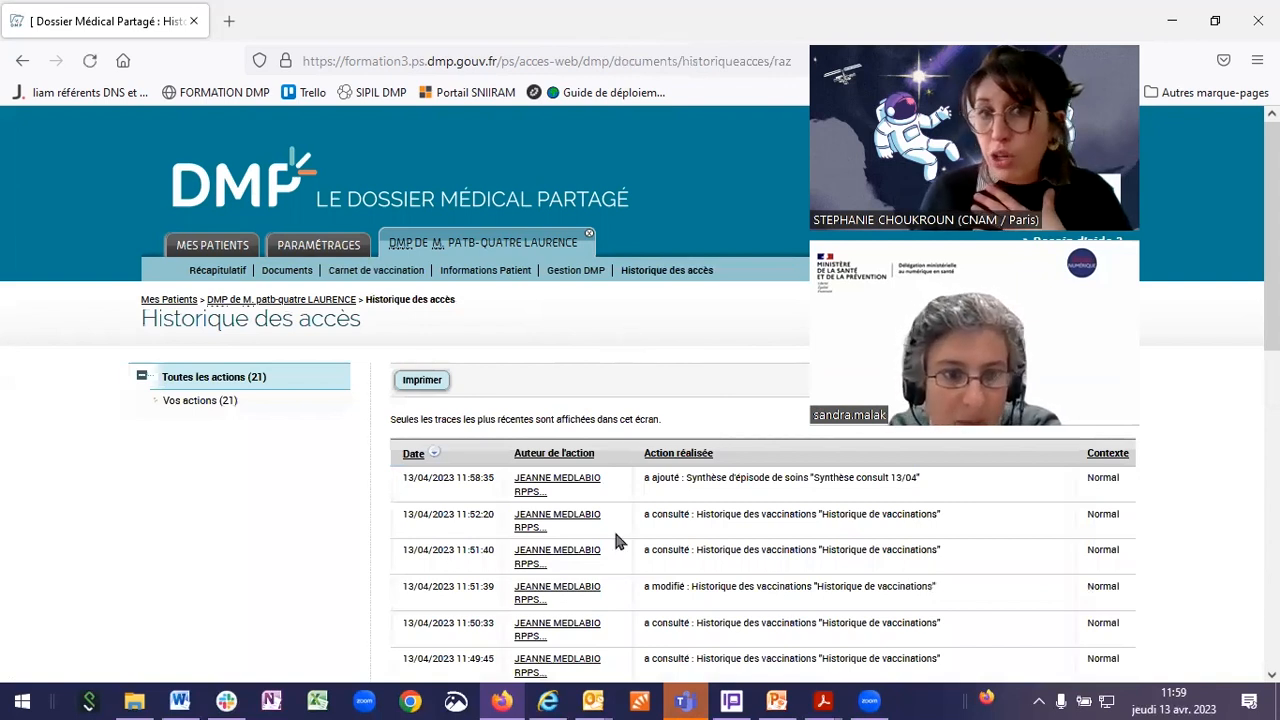
scroll(614, 537, "down", 3)
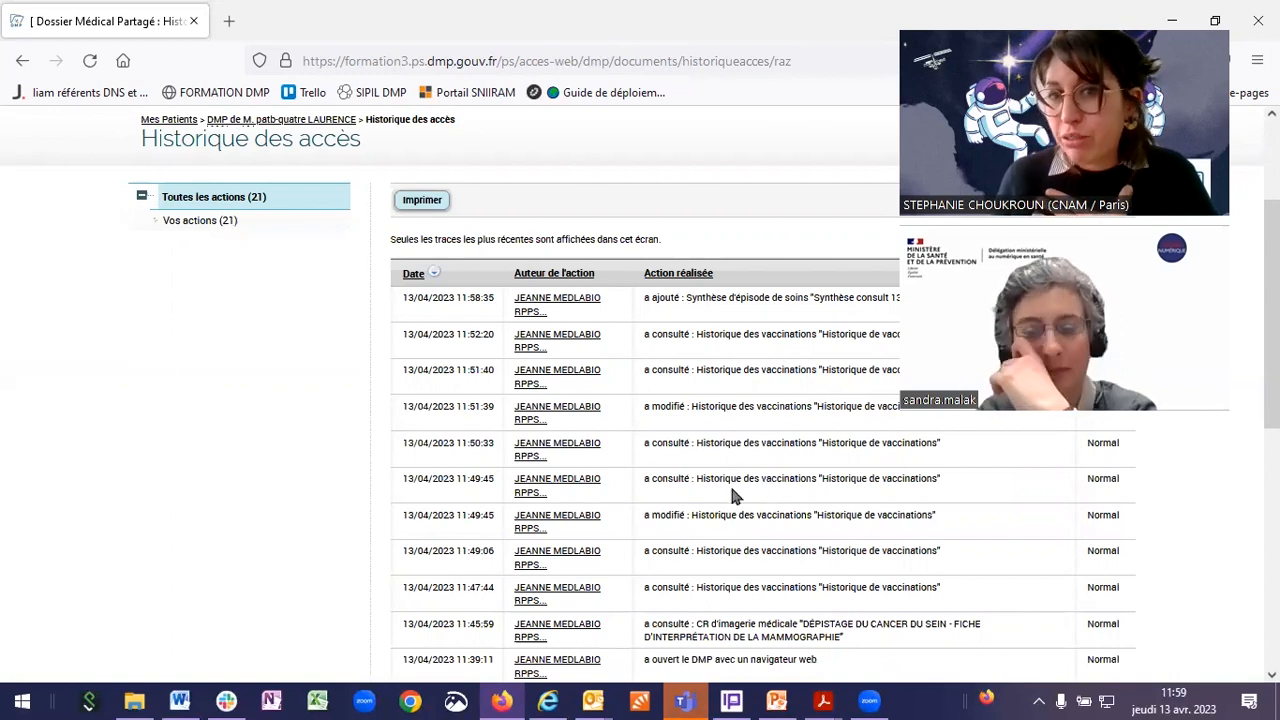
scroll(731, 498, "down", 2)
scroll(647, 415, "up", 6)
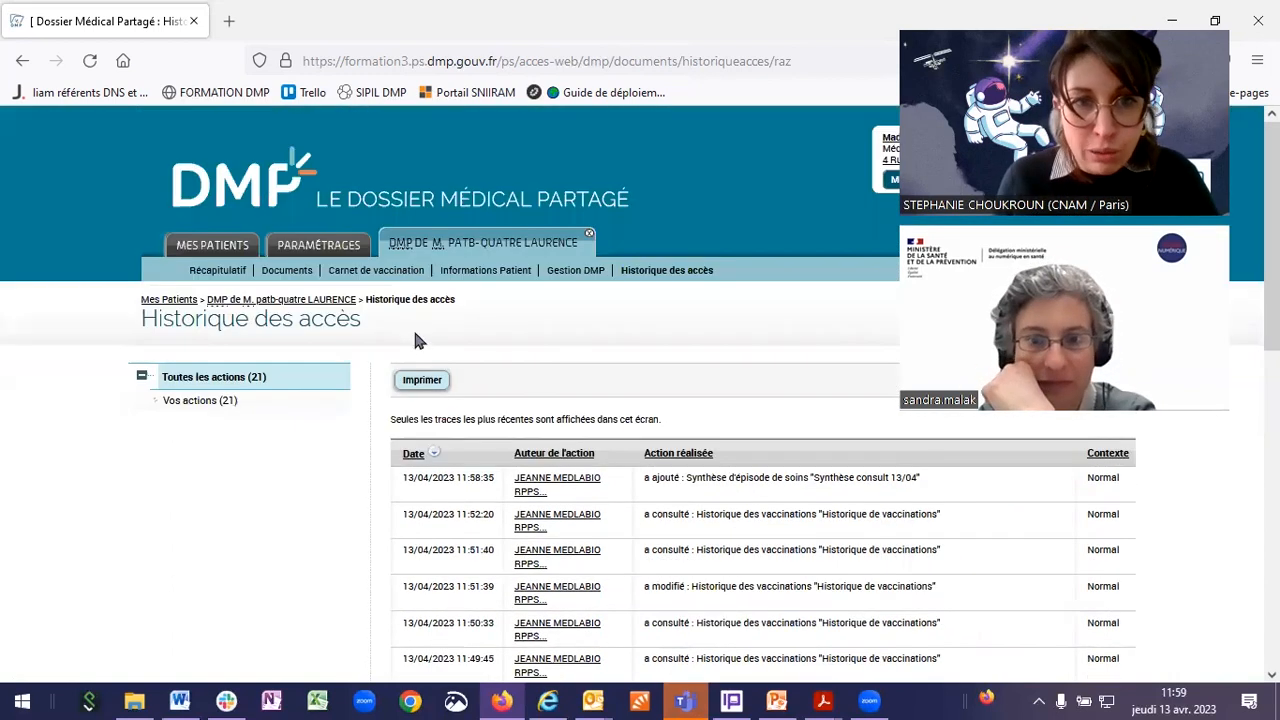
left_click(410, 277)
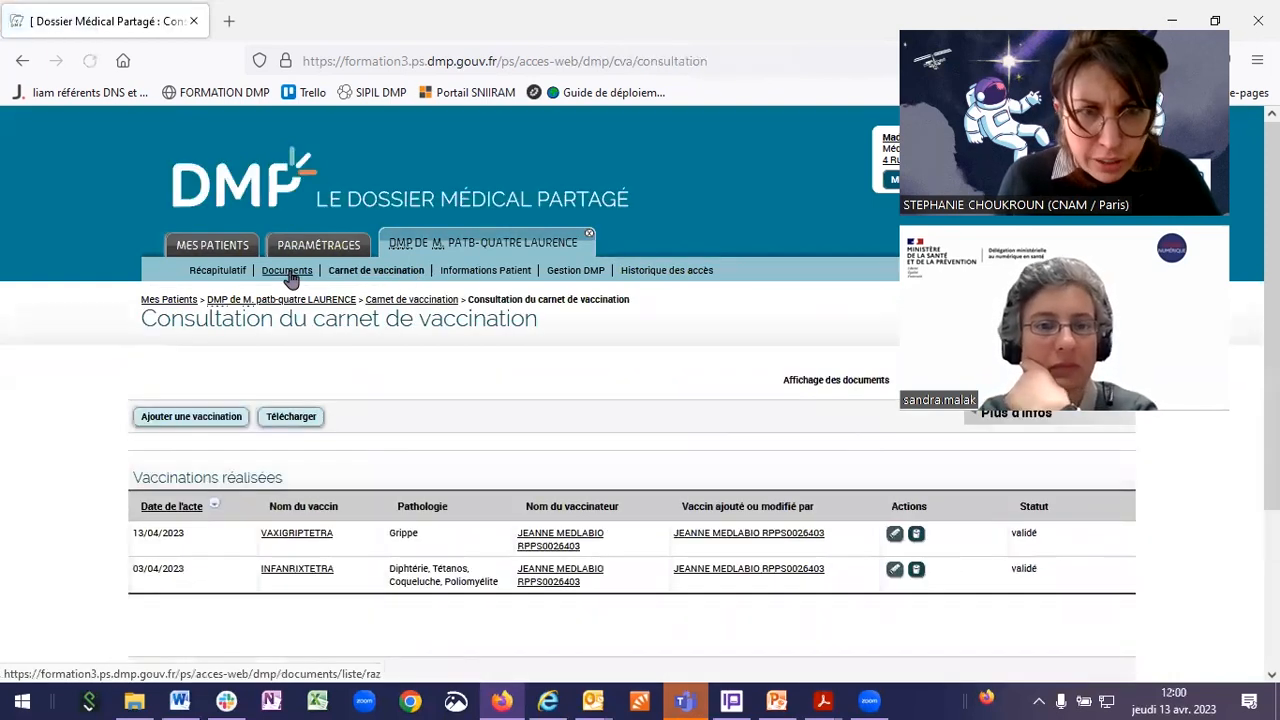
Step: Download the Historique de vaccinations document as a PDF, set to open in Adobe Acrobat DC
left_click(287, 272)
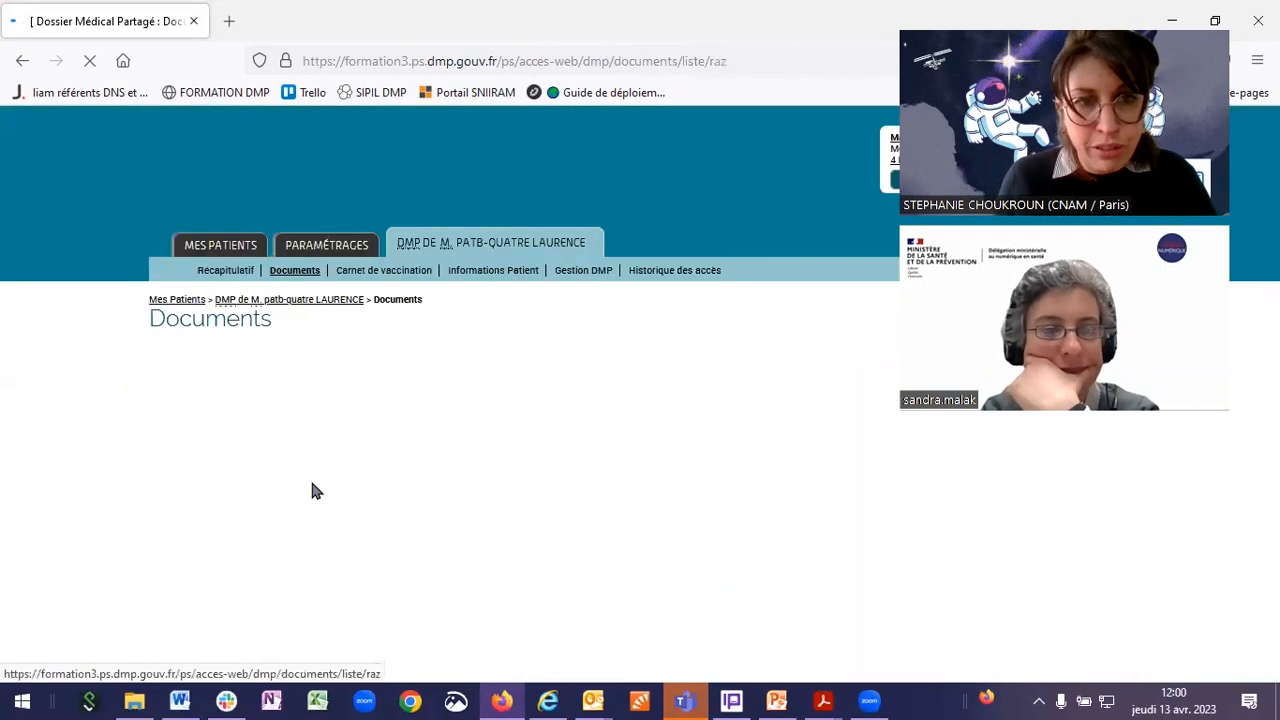
scroll(485, 512, "down", 3)
left_click(452, 506)
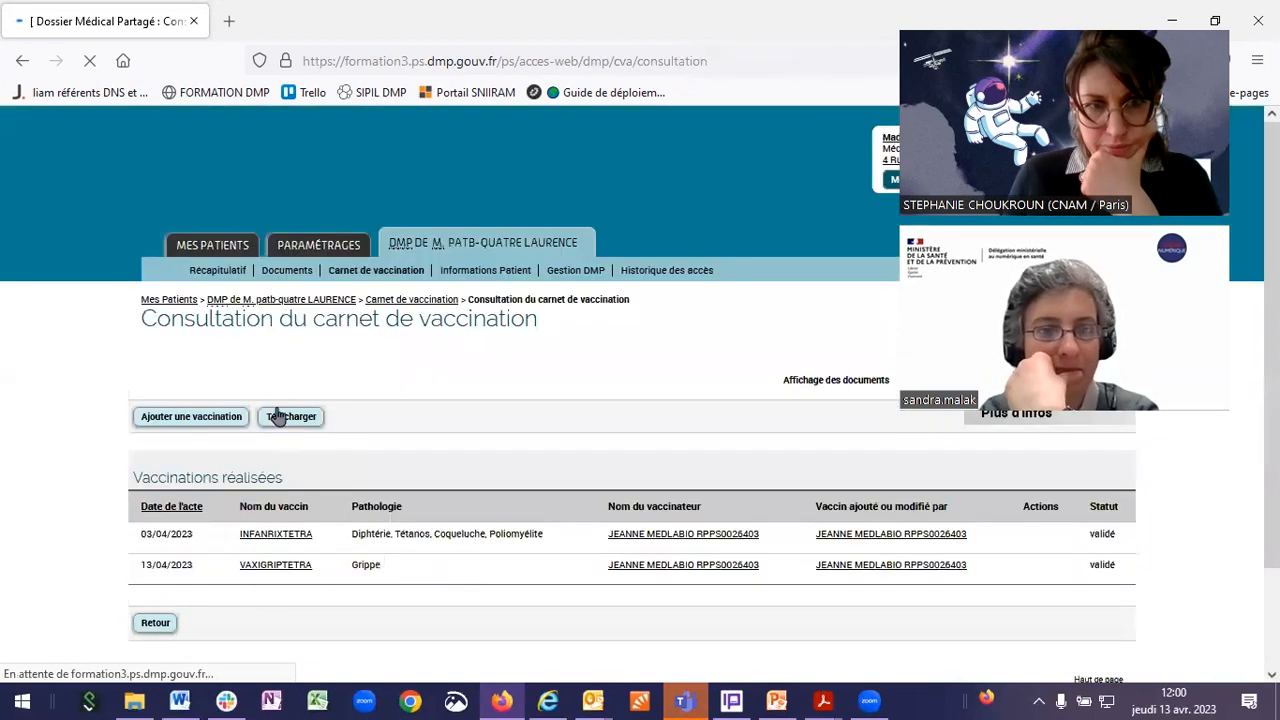
left_click(280, 417)
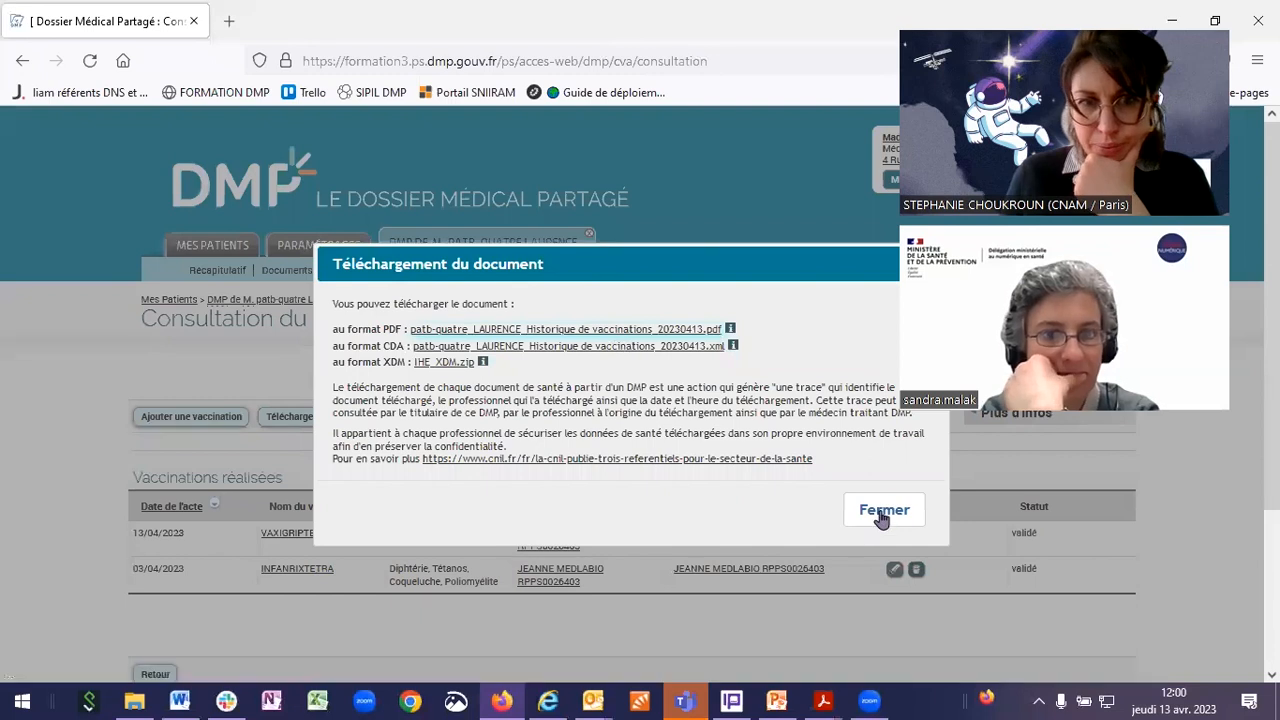
left_click(482, 329)
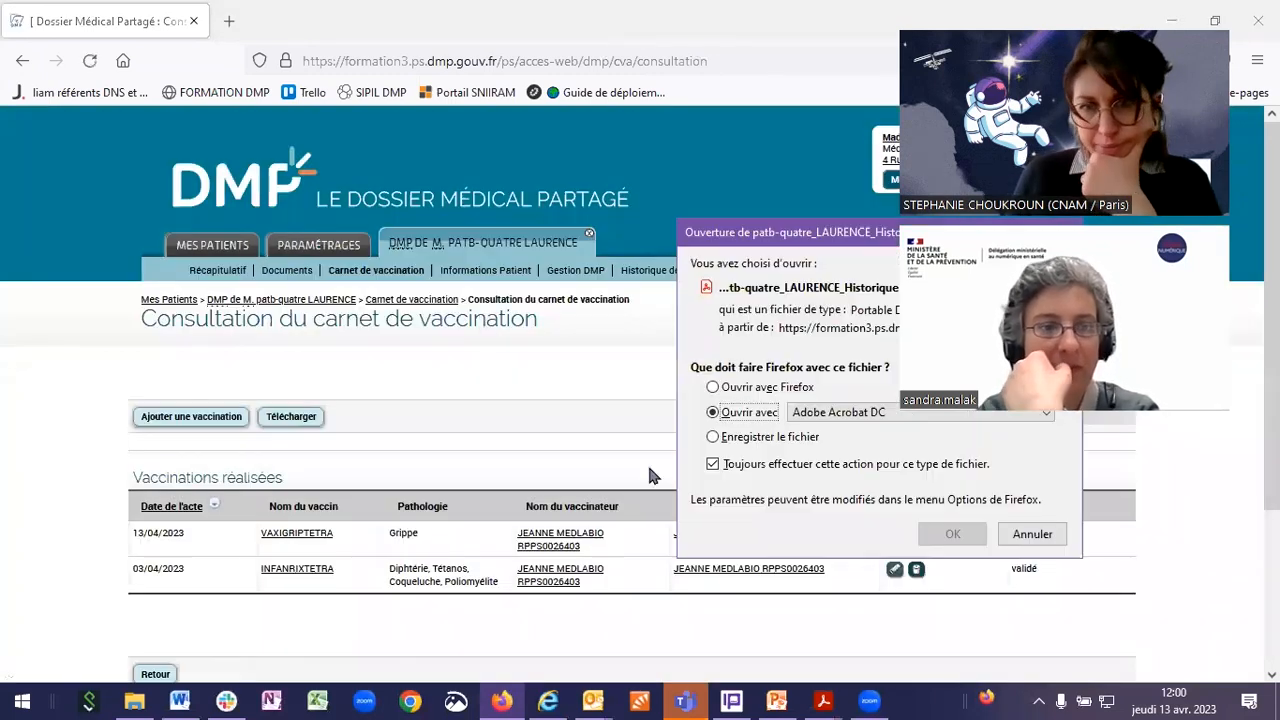
Step: Open the vaccination-history PDF in Acrobat Reader, then return to the DMP page in Firefox
left_click(953, 534)
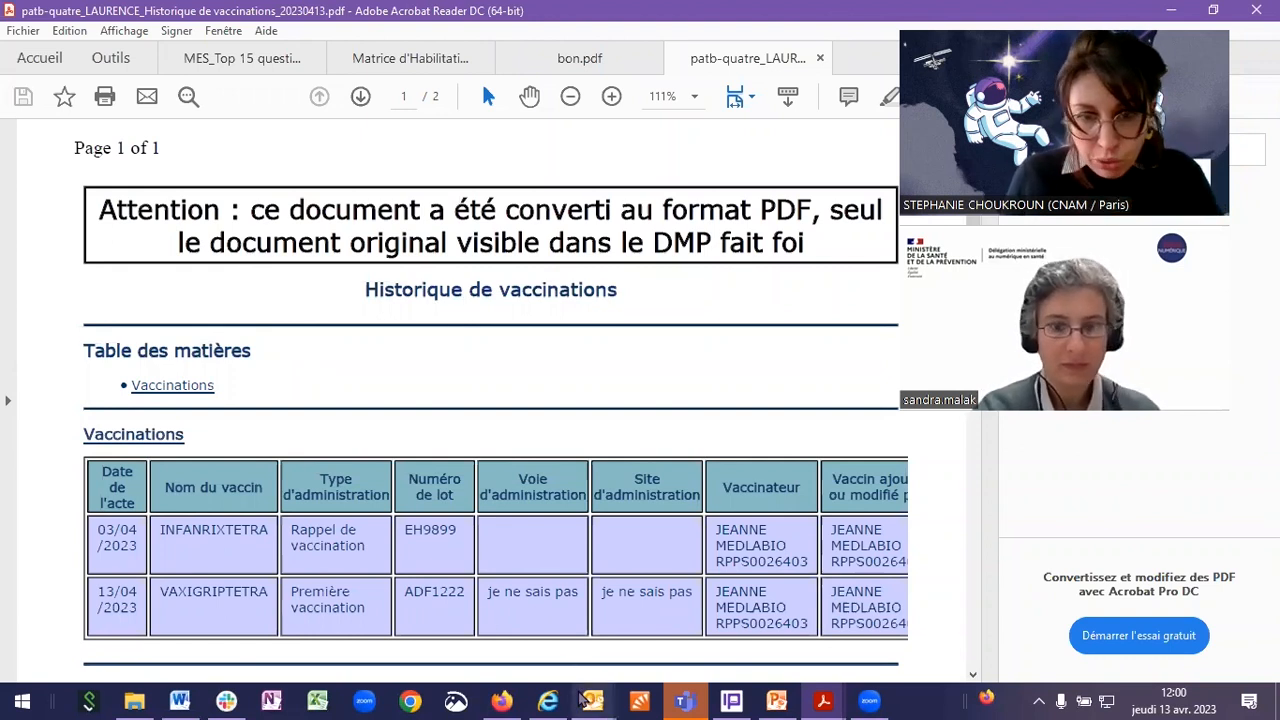
left_click(498, 700)
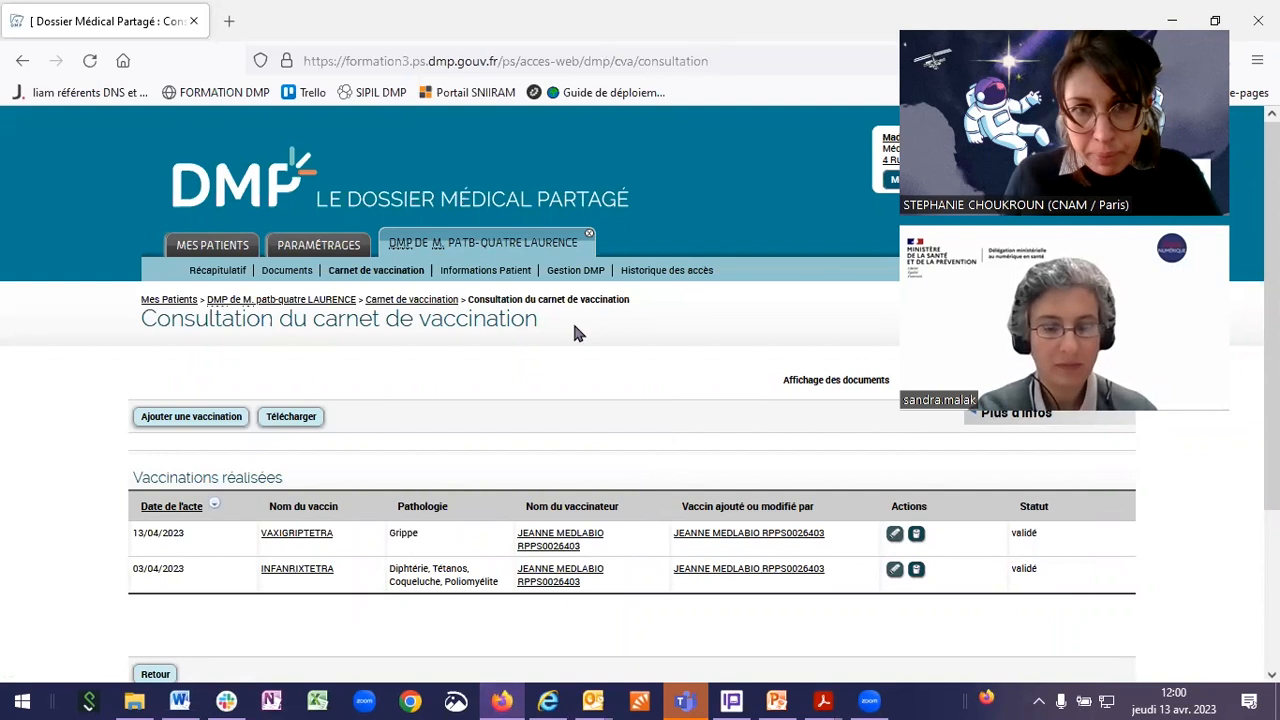
Step: Reopen the patient's access history to see the vaccination-history download logged as the latest action
left_click_drag(514, 380, 610, 318)
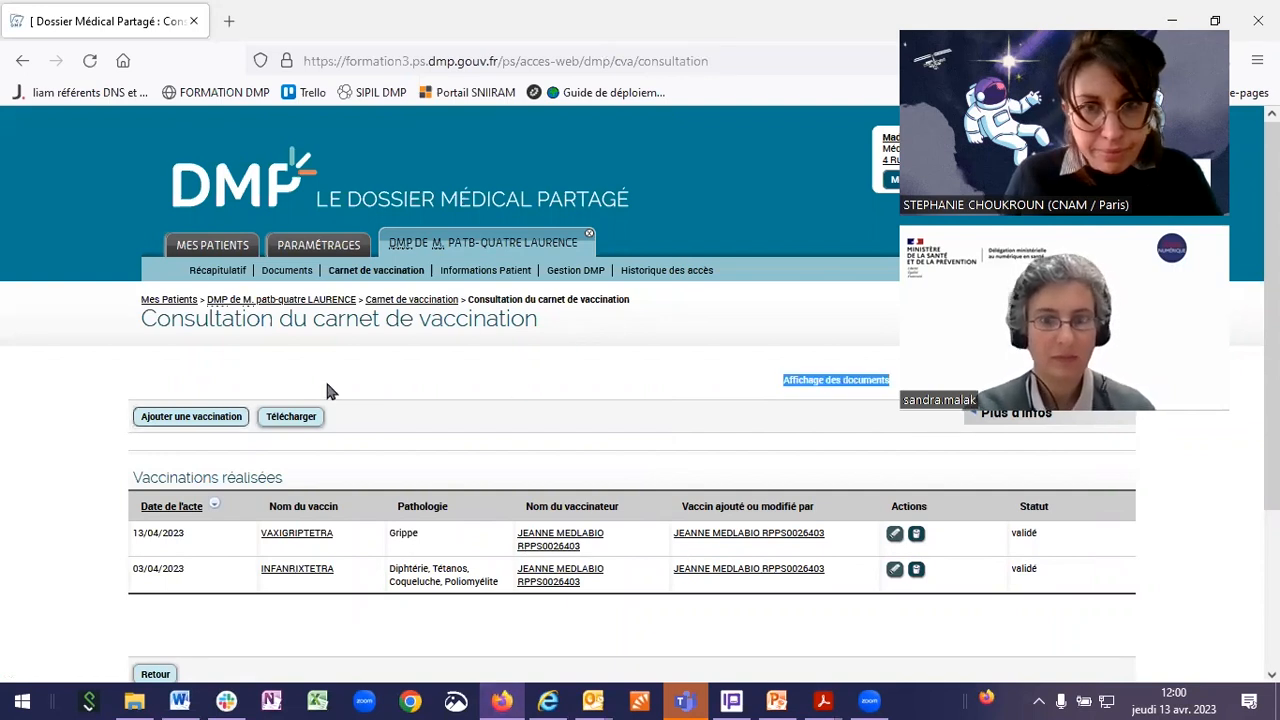
left_click(670, 272)
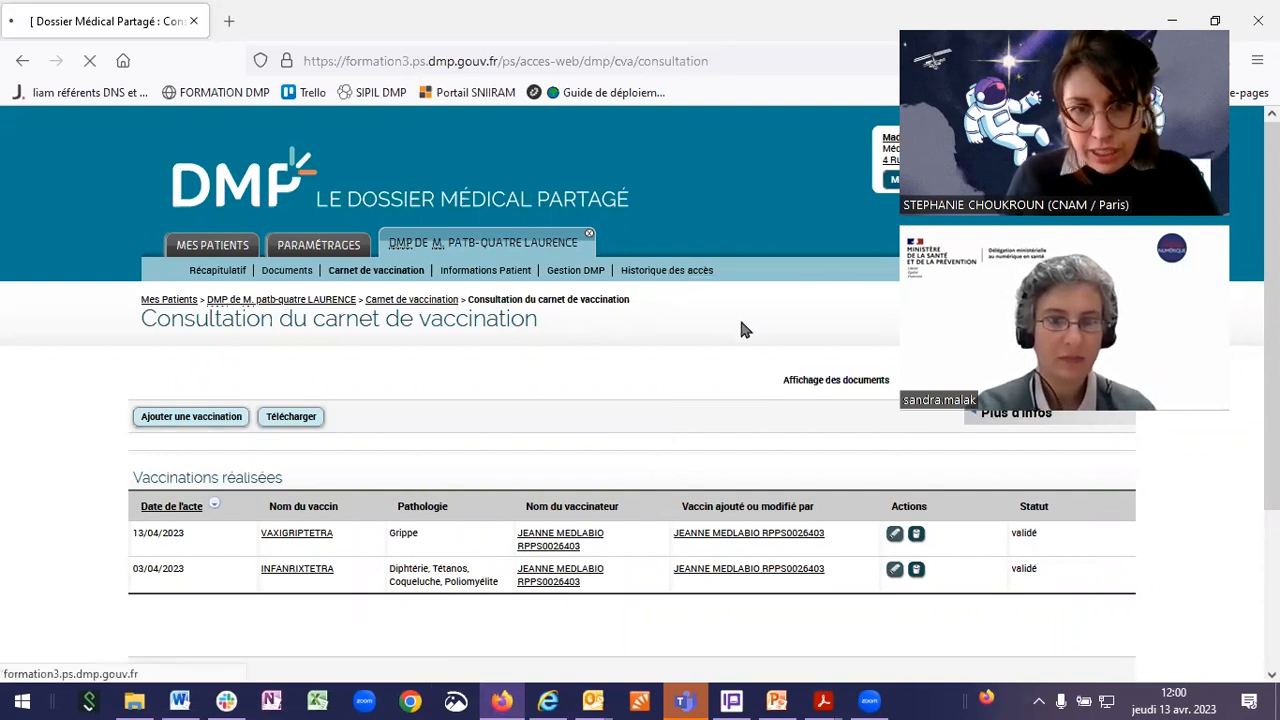